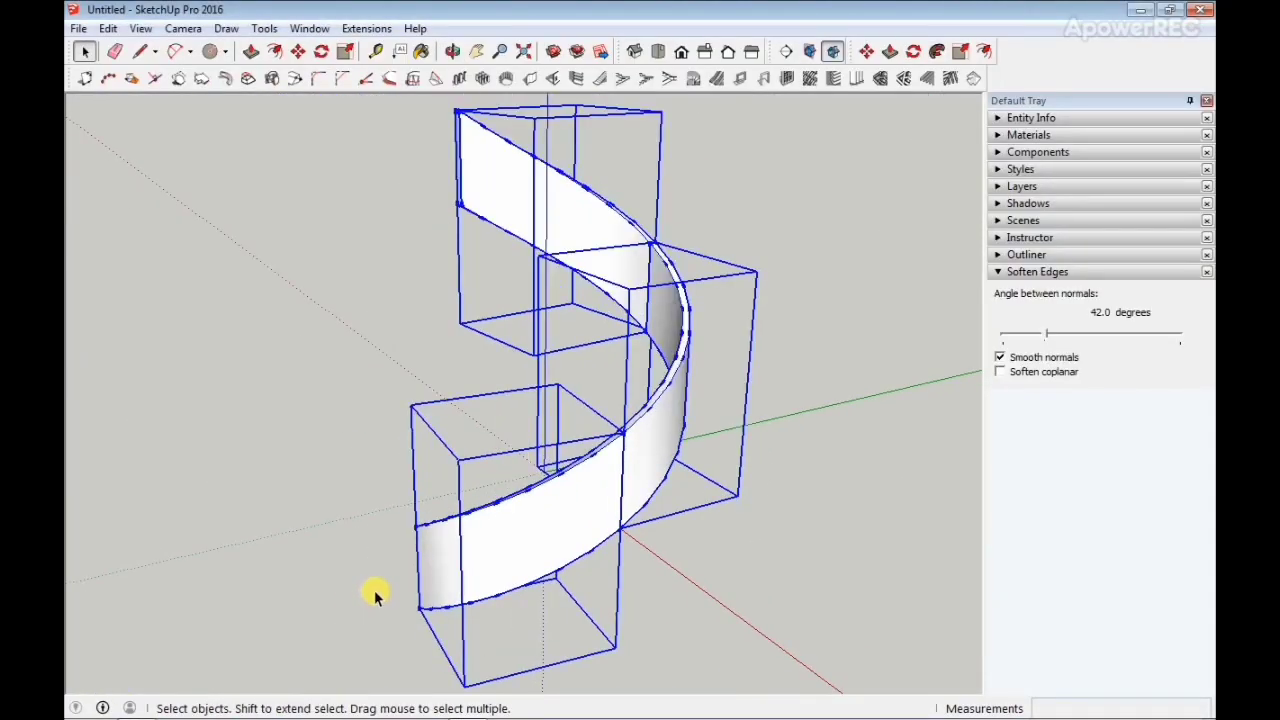
- Orbit around the room model to view it from higher angles
key("m")
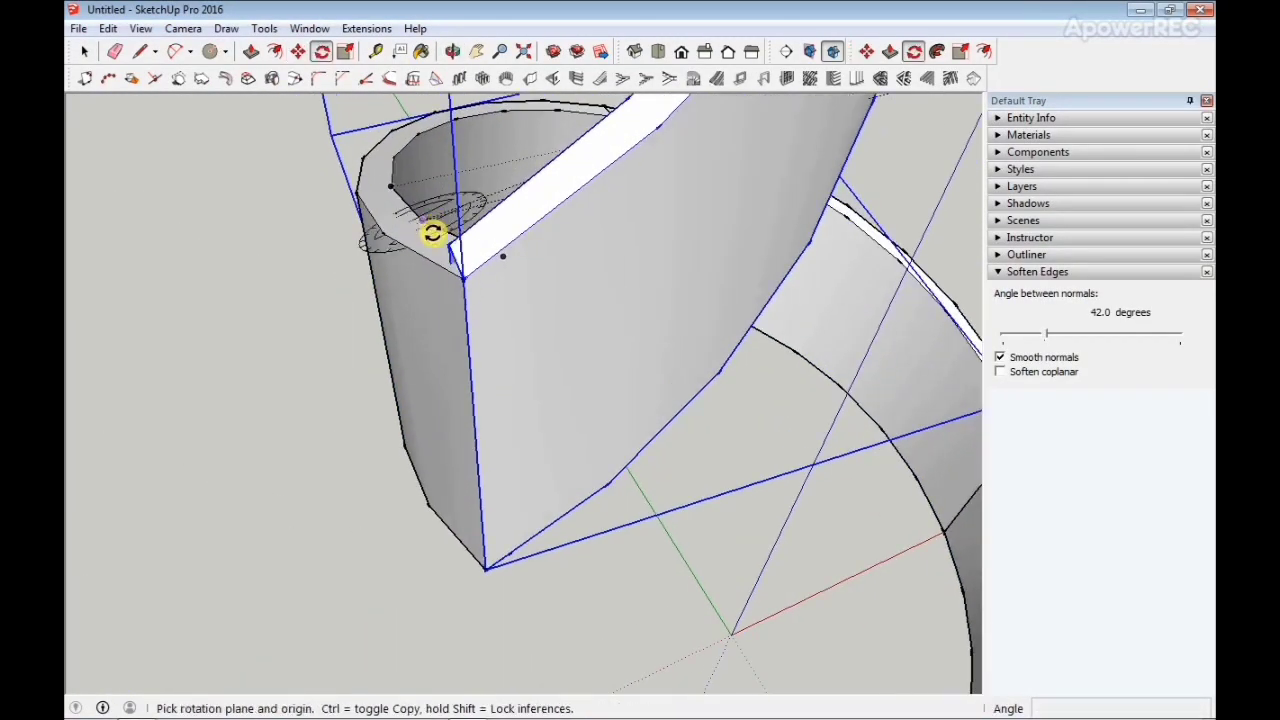
left_click(462, 278)
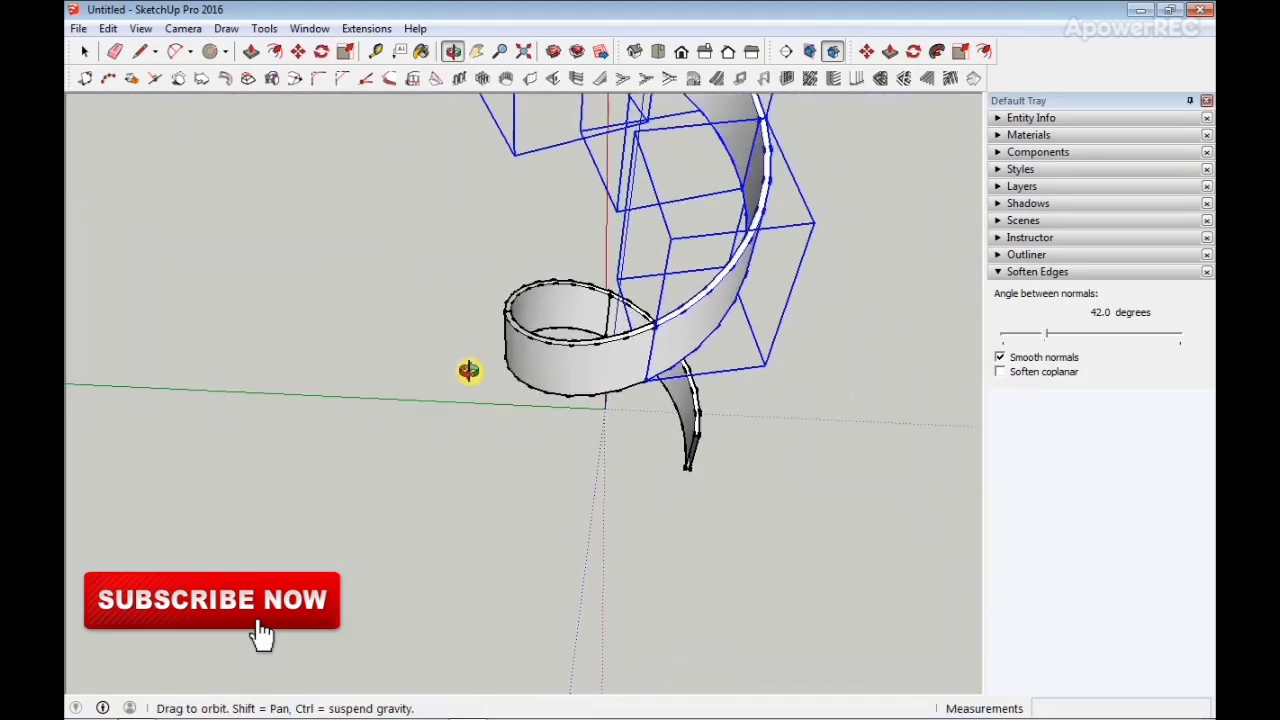
left_click_drag(463, 366, 743, 403)
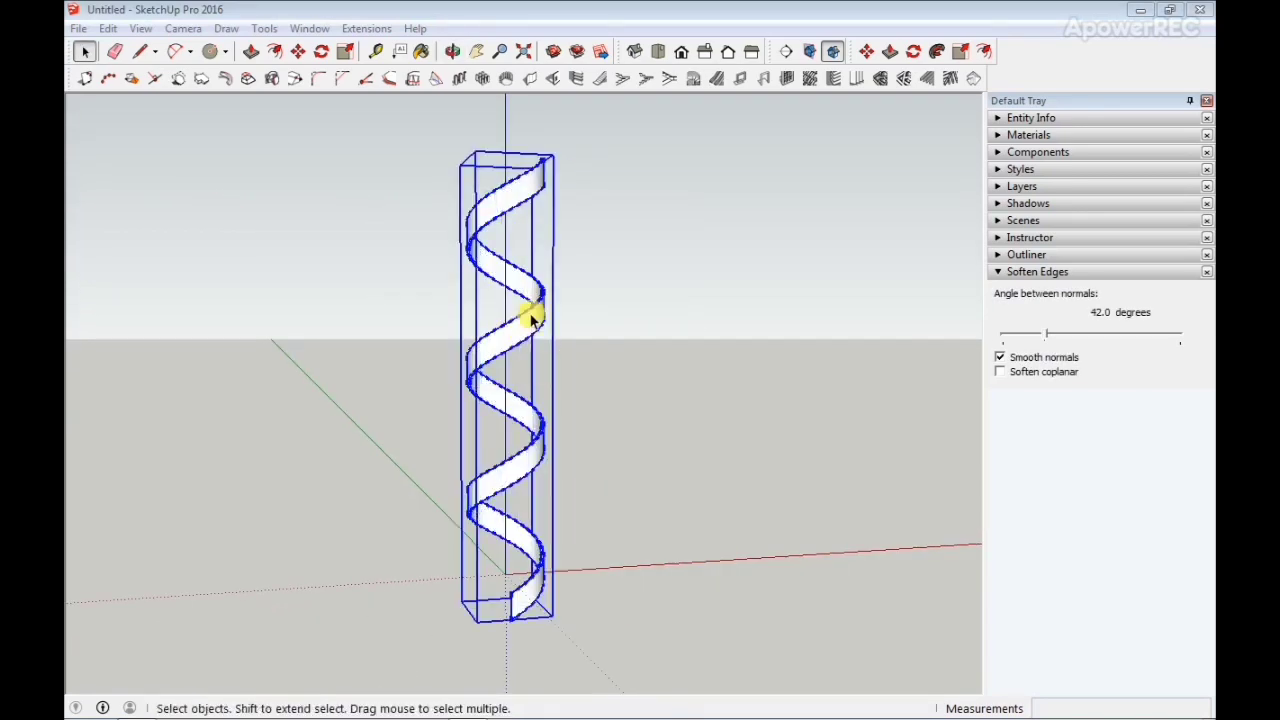
middle_click_drag(534, 320, 503, 171)
scroll(497, 165, "up", 8)
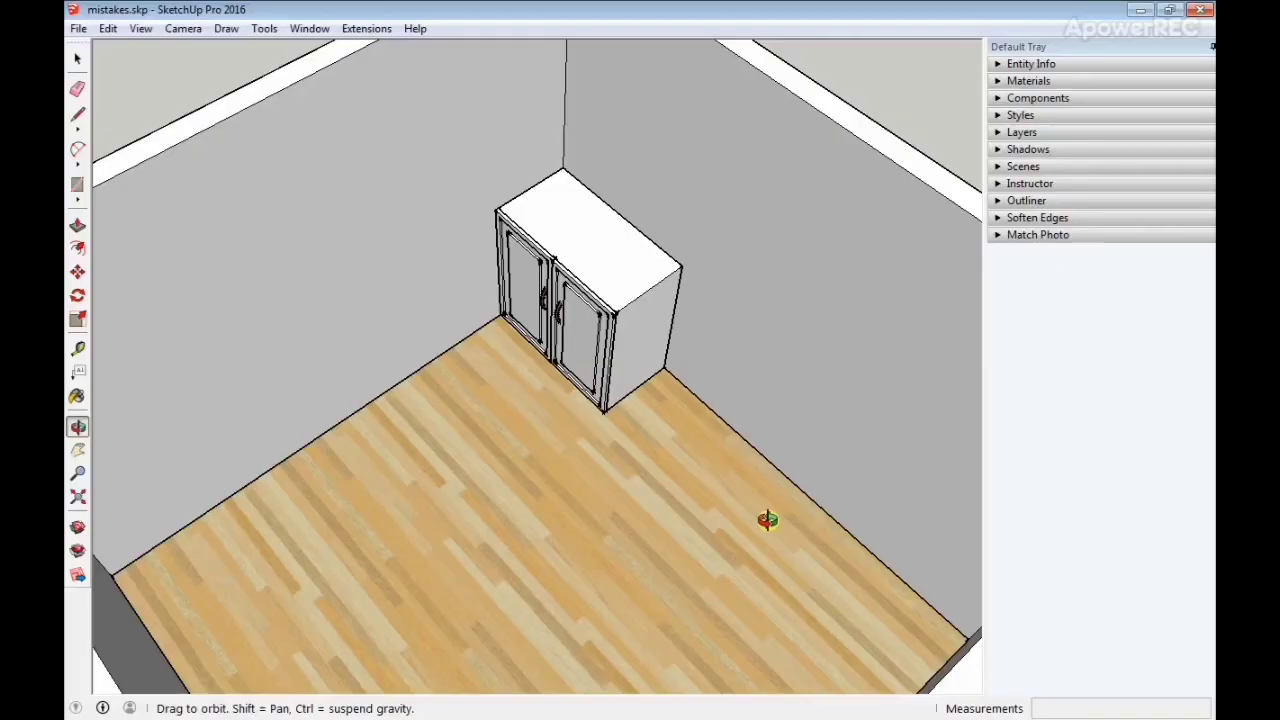
left_click_drag(767, 519, 546, 236)
left_click_drag(577, 383, 566, 326)
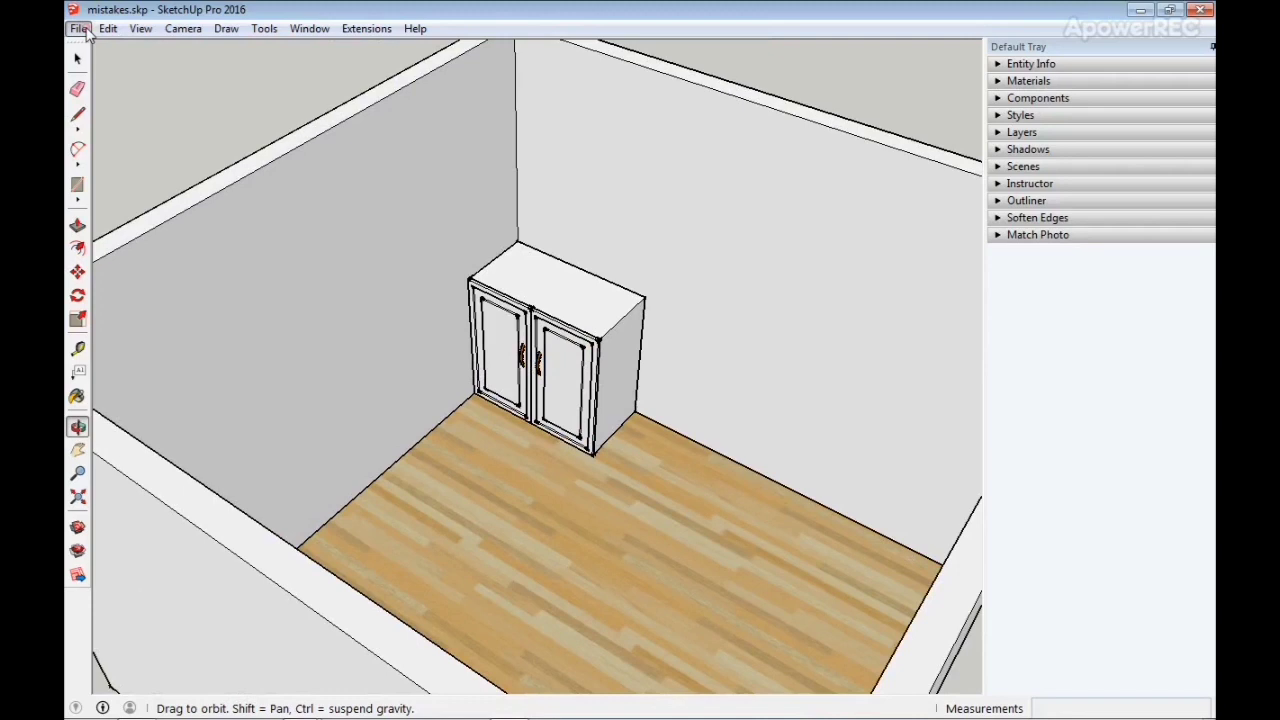
left_click(78, 28)
left_click(110, 96)
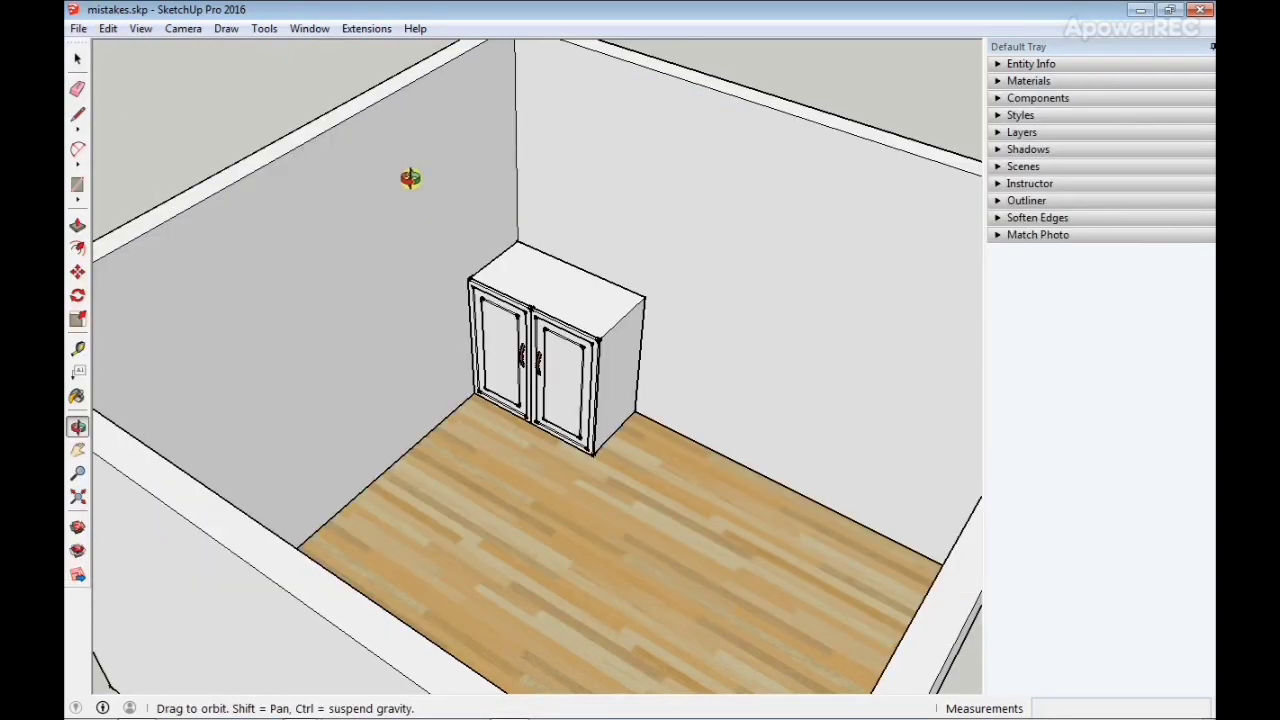
mouse_move(651, 444)
left_mouse_down()
mouse_move(666, 449)
mouse_move(646, 446)
left_mouse_up()
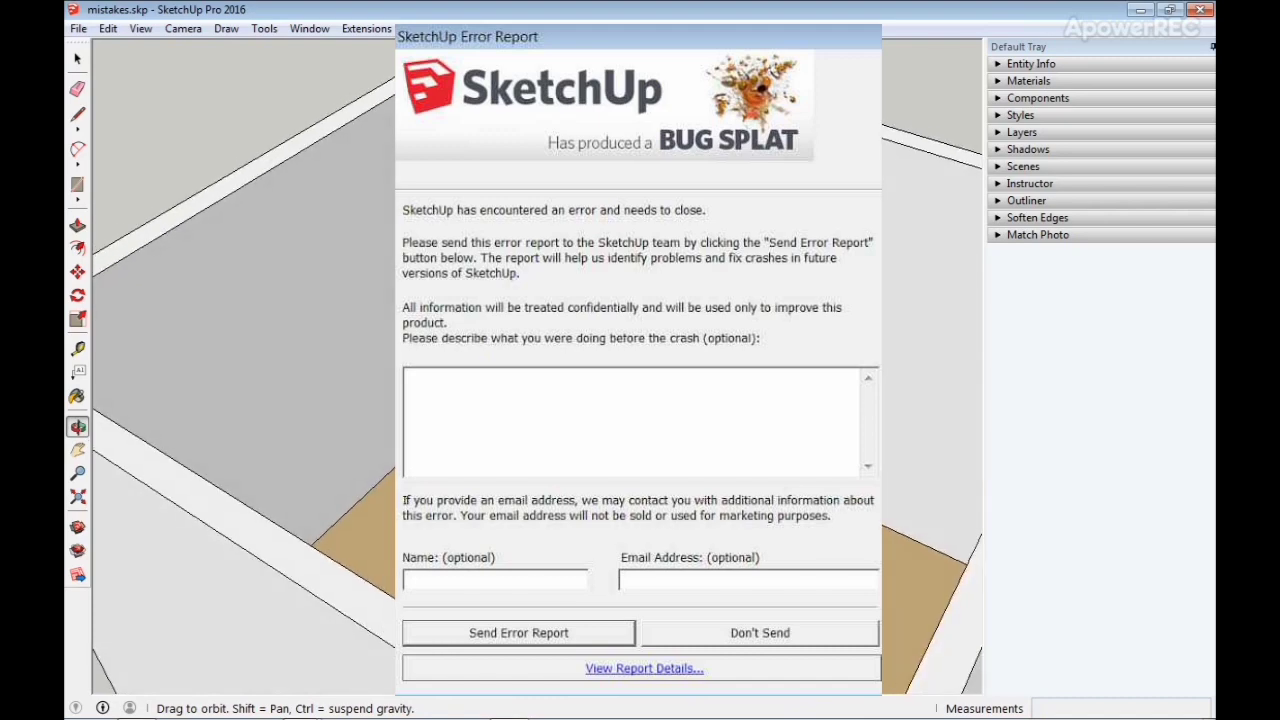
left_click_drag(421, 477, 455, 483)
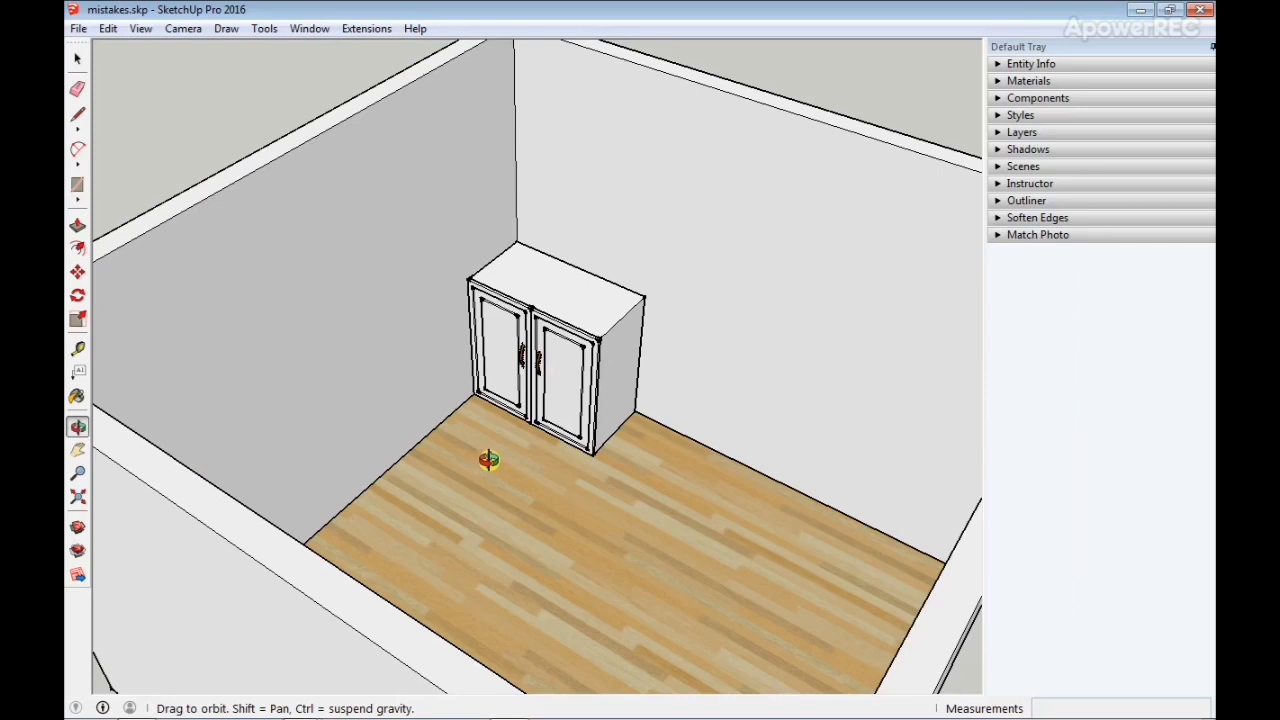
left_click_drag(488, 459, 300, 40)
- In General preferences, raise the auto-save interval to 7 minutes, then return it to 5
left_click(309, 28)
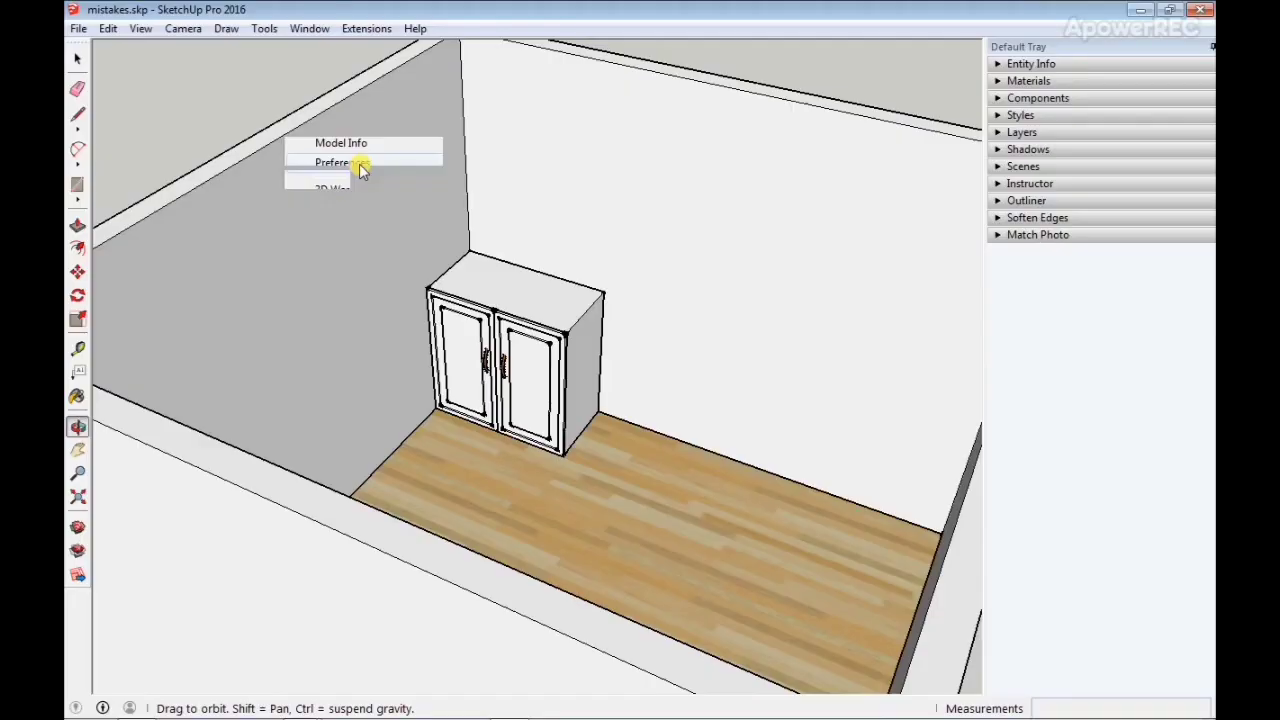
left_click(360, 165)
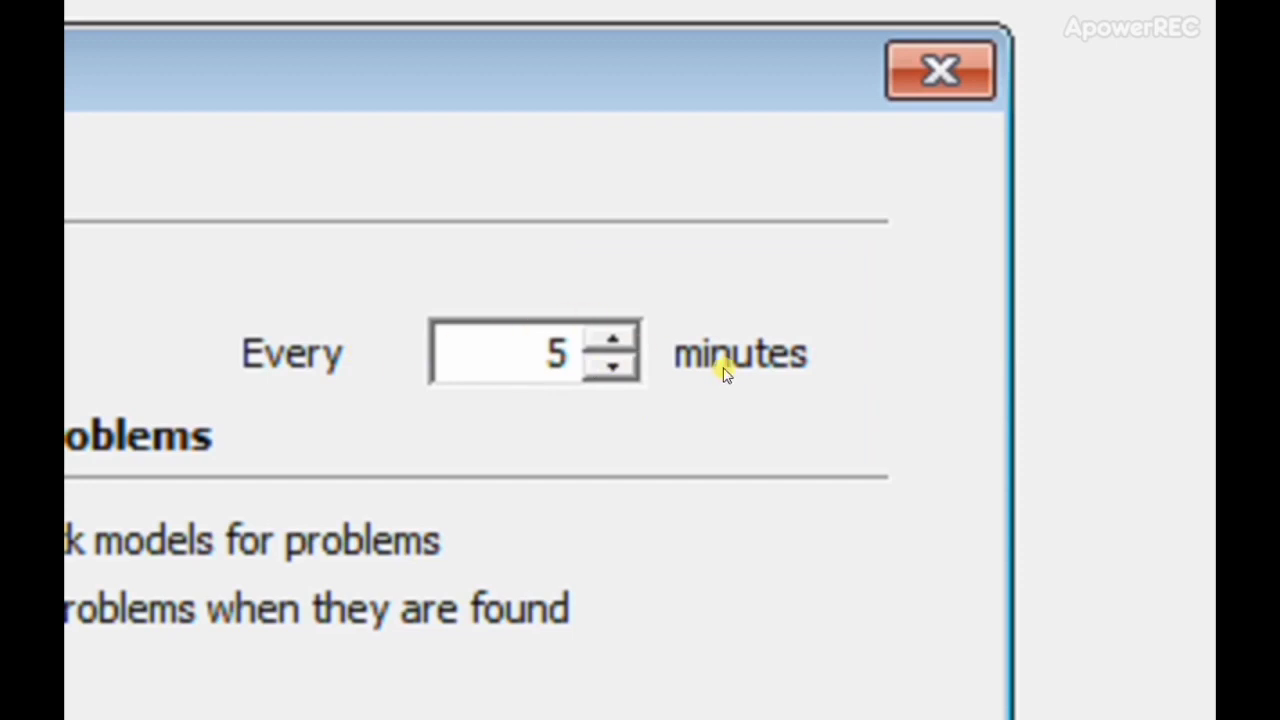
double_click(557, 332)
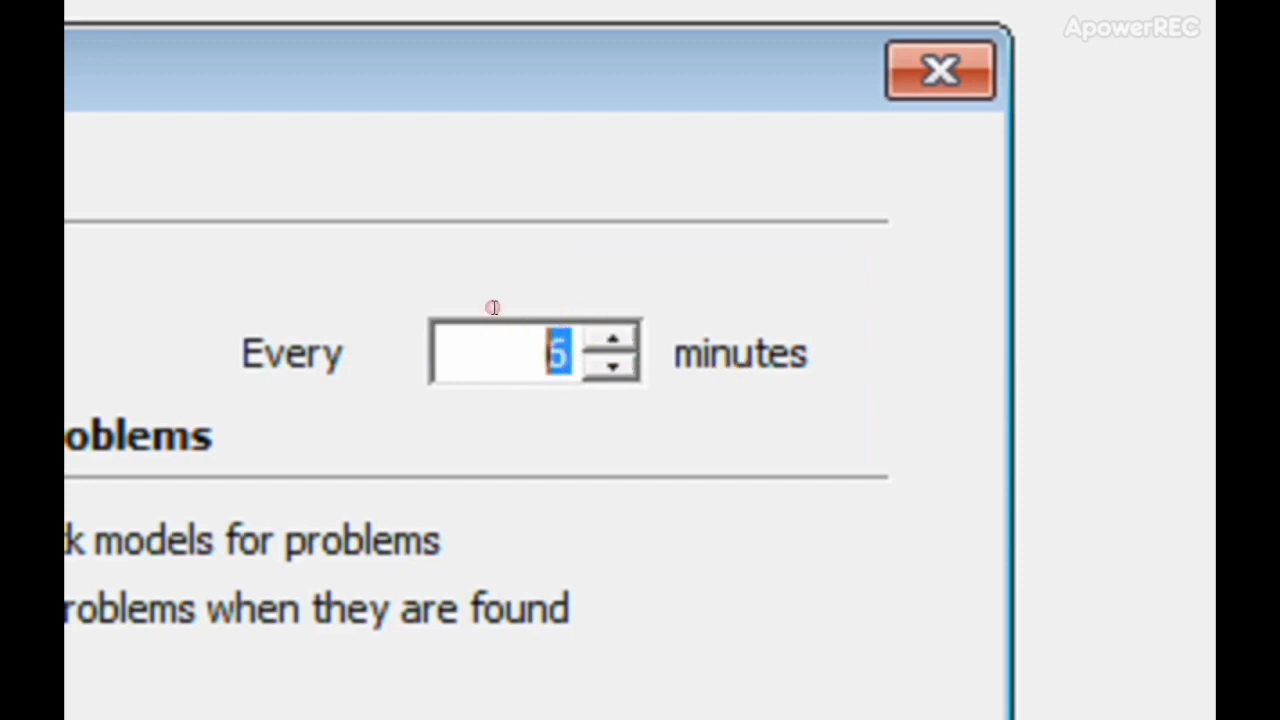
left_click(610, 344)
left_click(611, 342)
left_click(604, 363)
left_click(604, 363)
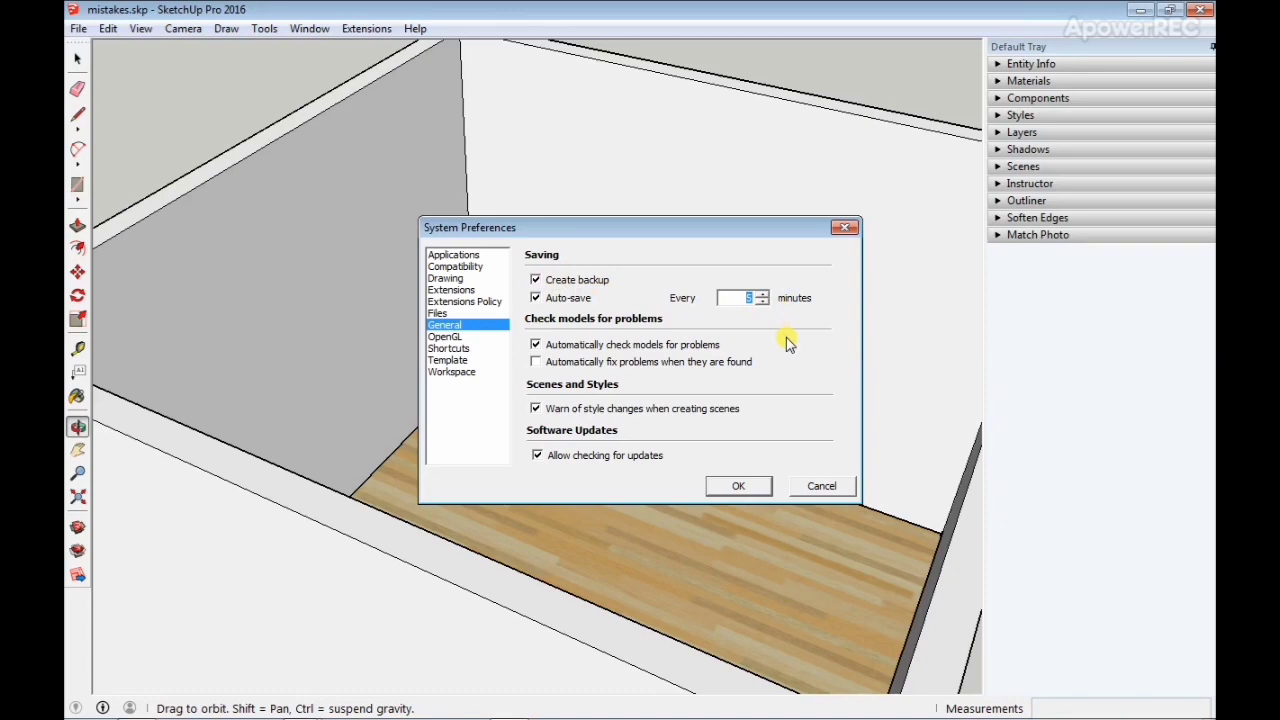
- Confirm the preferences with auto-save left at 5 minutes
left_click(740, 487)
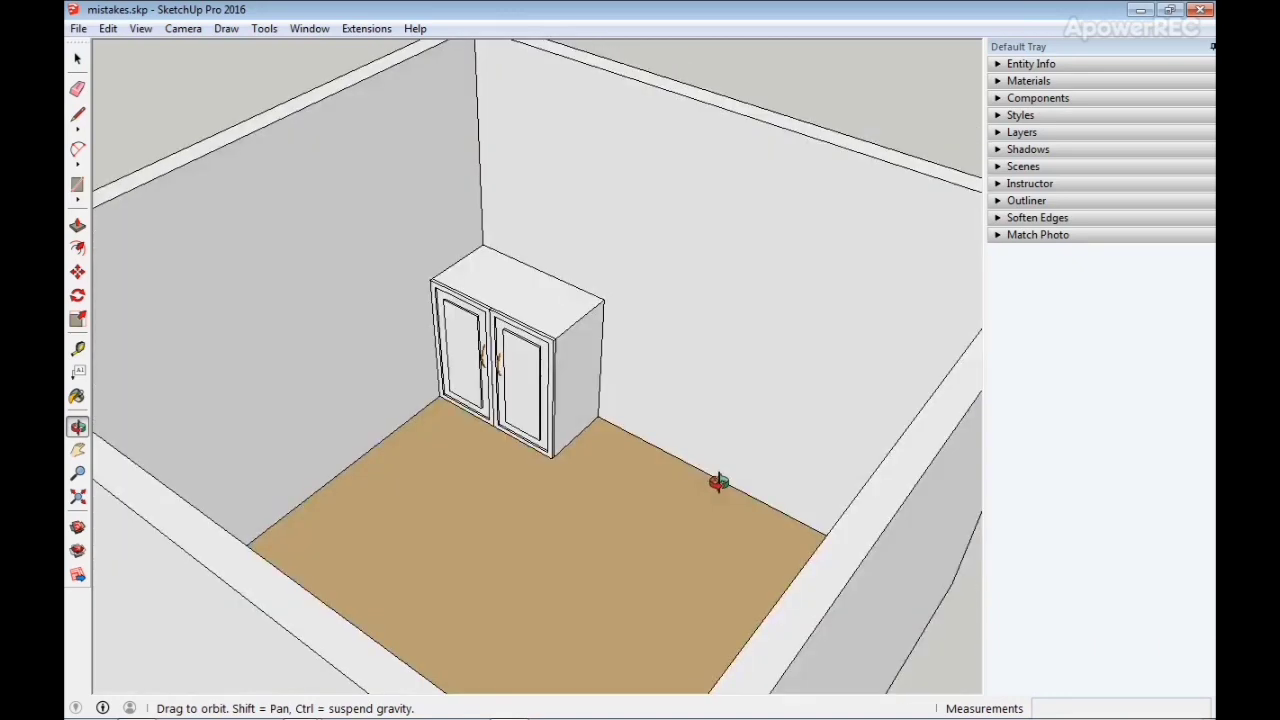
scroll(738, 493, "down", 10)
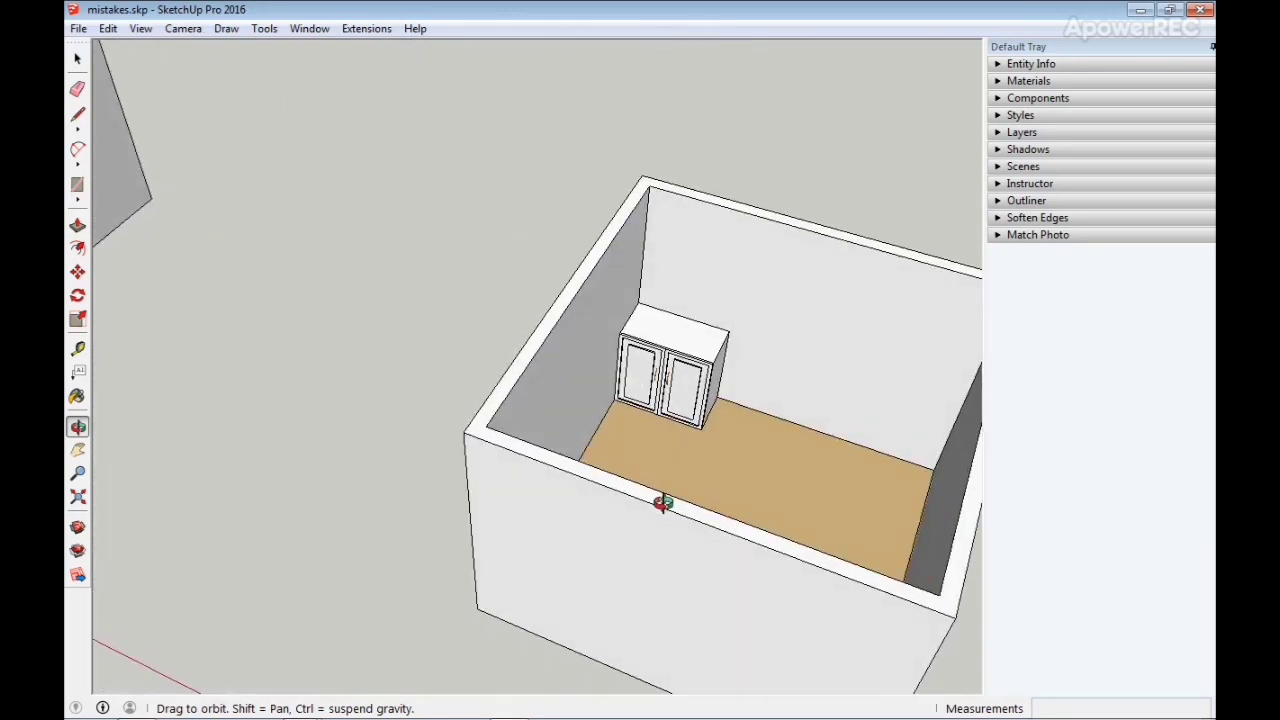
scroll(663, 506, "up", 10)
- Select the cabinet, start moving it, cancel, and orbit out to the whole room
key("space")
left_click(603, 380)
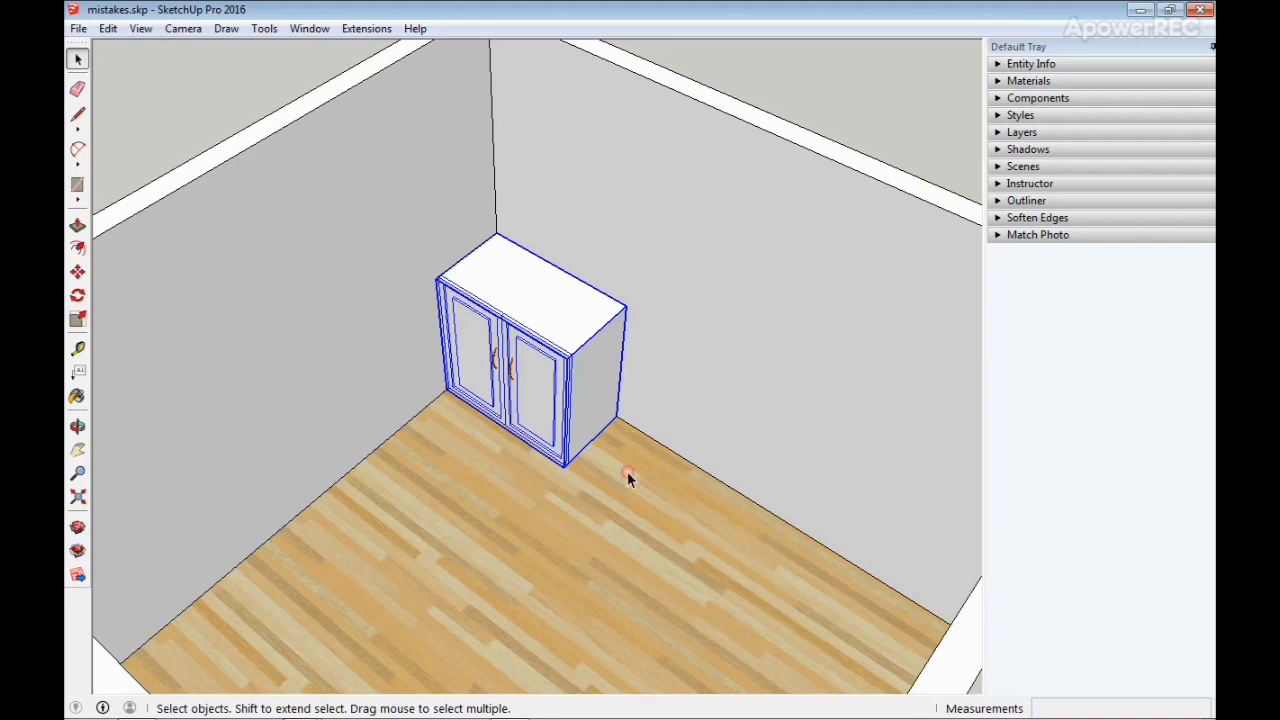
key("m")
scroll(600, 505, "down", 2)
key("space")
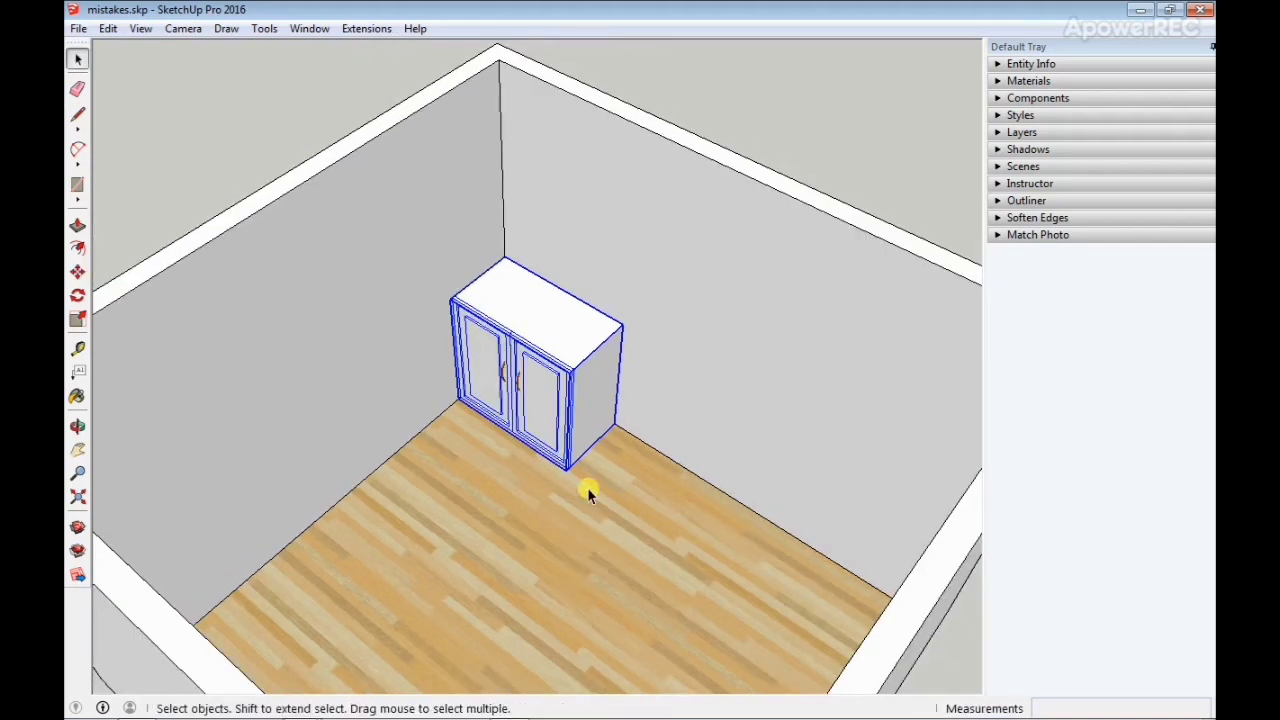
scroll(587, 487, "up", 2)
scroll(643, 449, "down", 5)
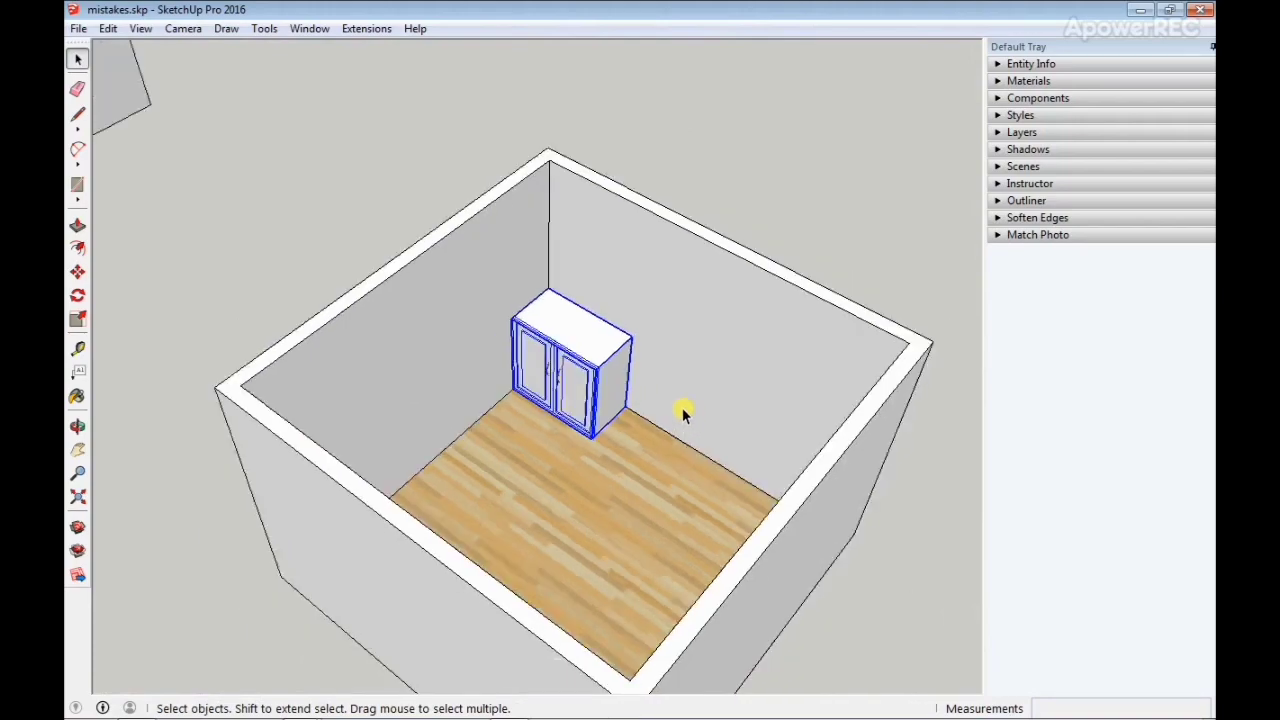
middle_click_drag(682, 407, 640, 420)
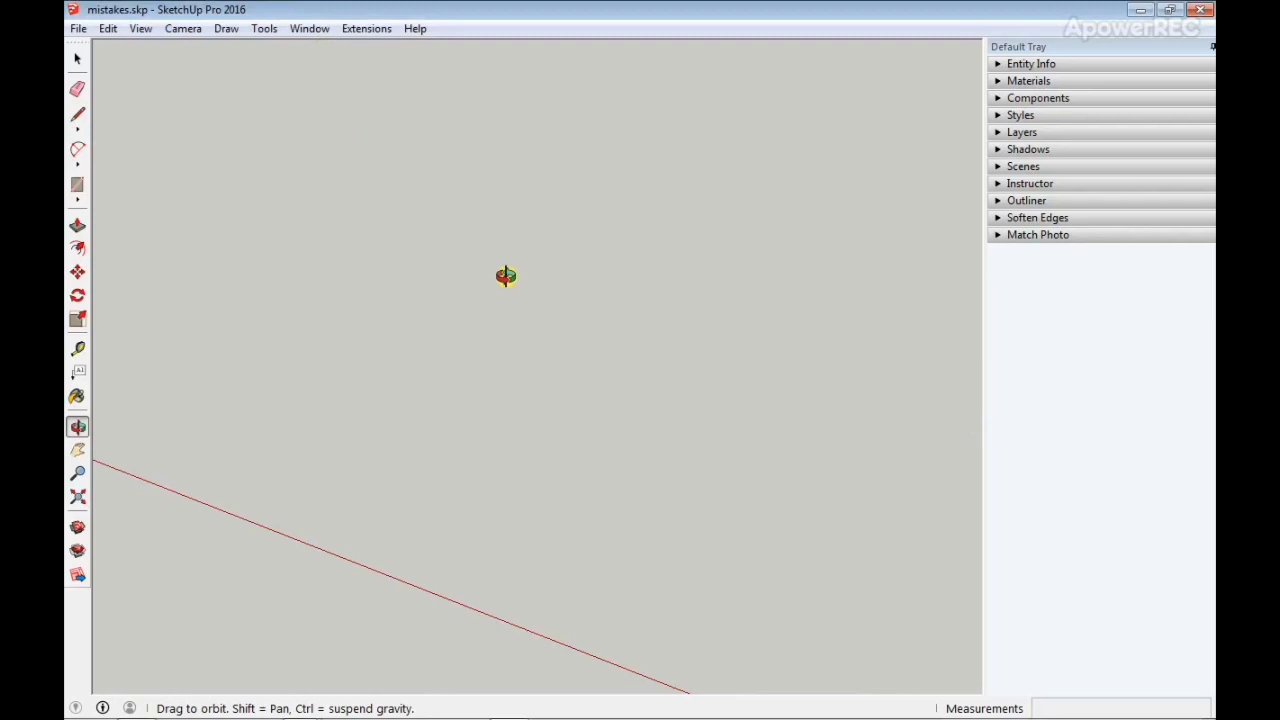
left_click_drag(506, 276, 464, 359)
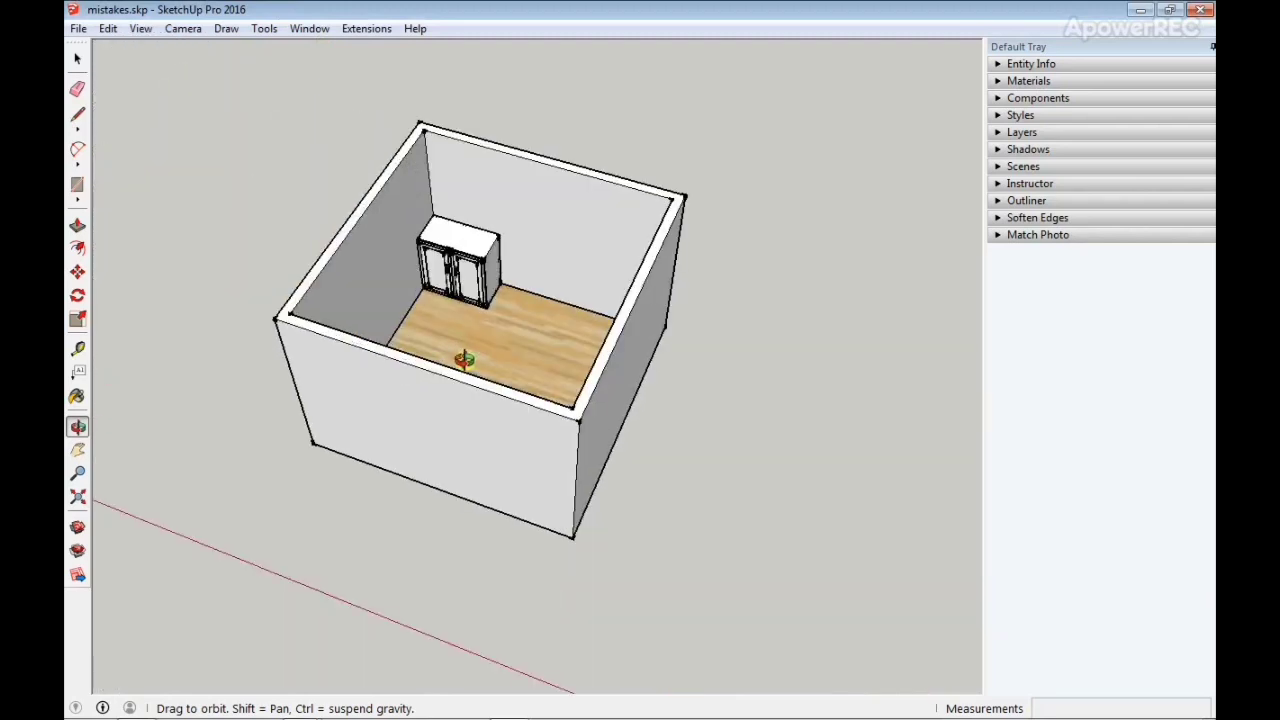
scroll(349, 289, "up", 5)
left_click_drag(349, 289, 480, 337, "shift")
scroll(432, 318, "down", 5)
scroll(505, 364, "up", 8)
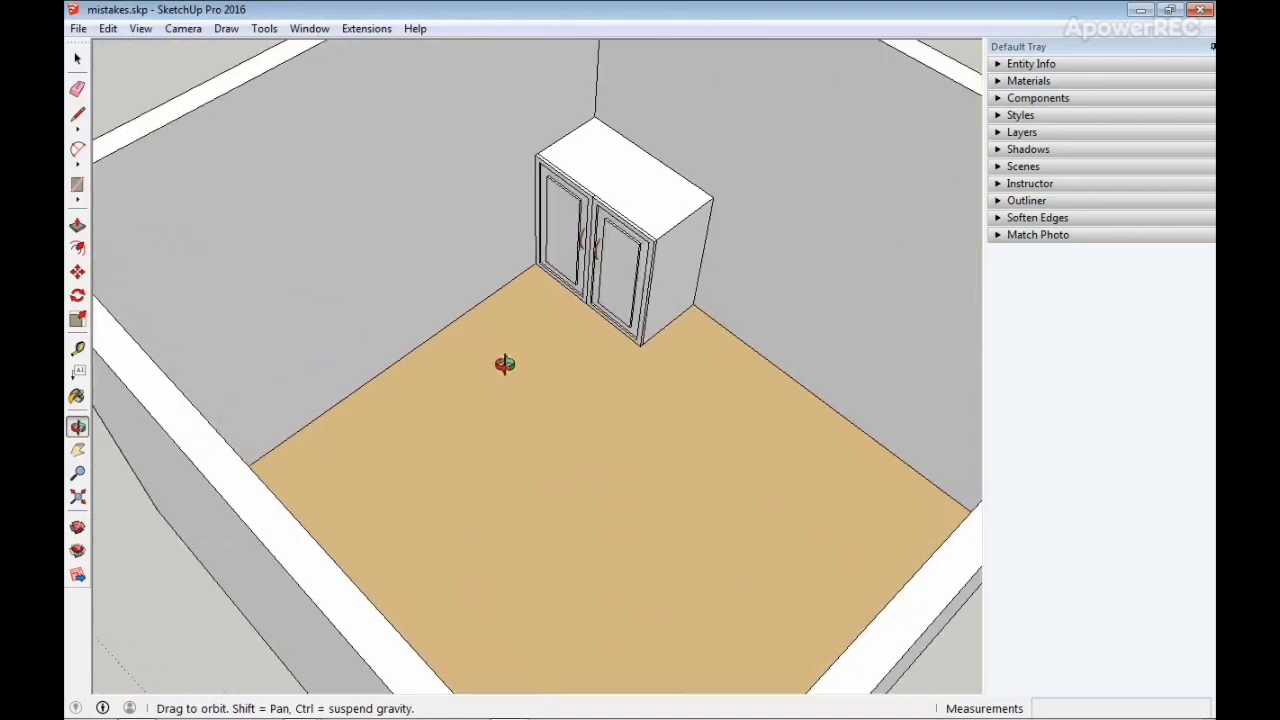
scroll(507, 375, "down", 4)
scroll(511, 403, "up", 2)
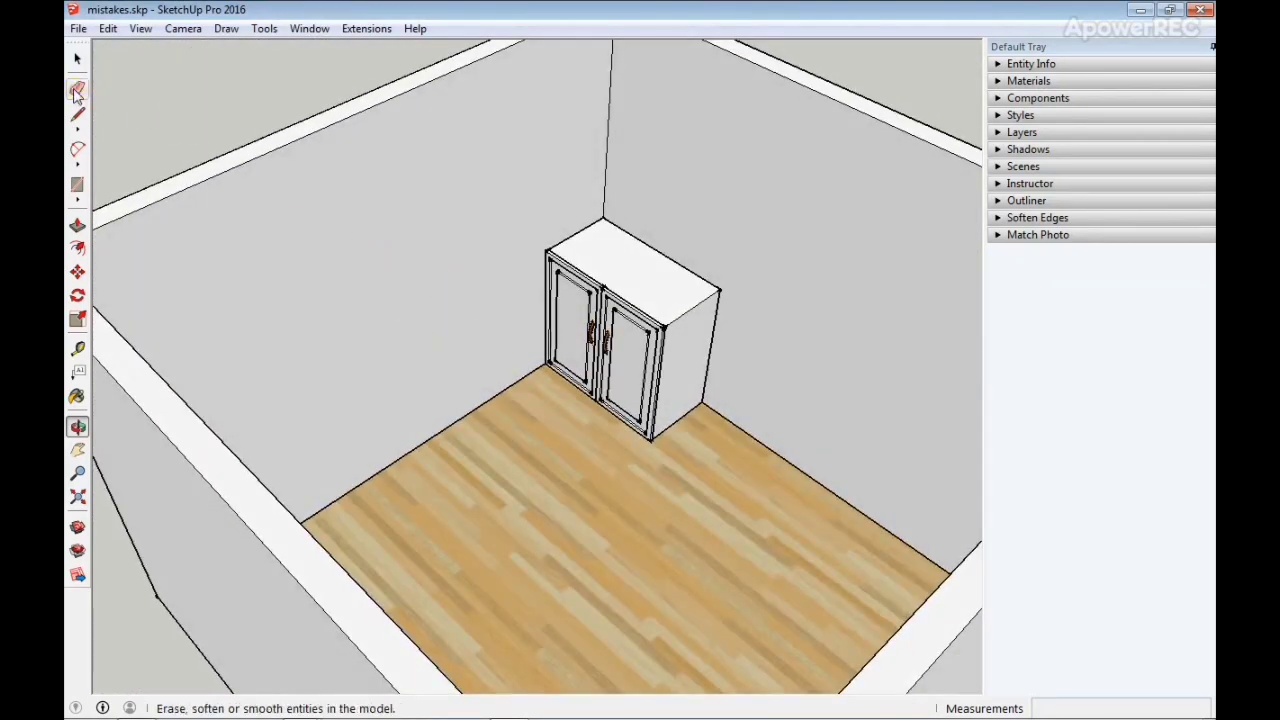
left_click(77, 92)
key("space")
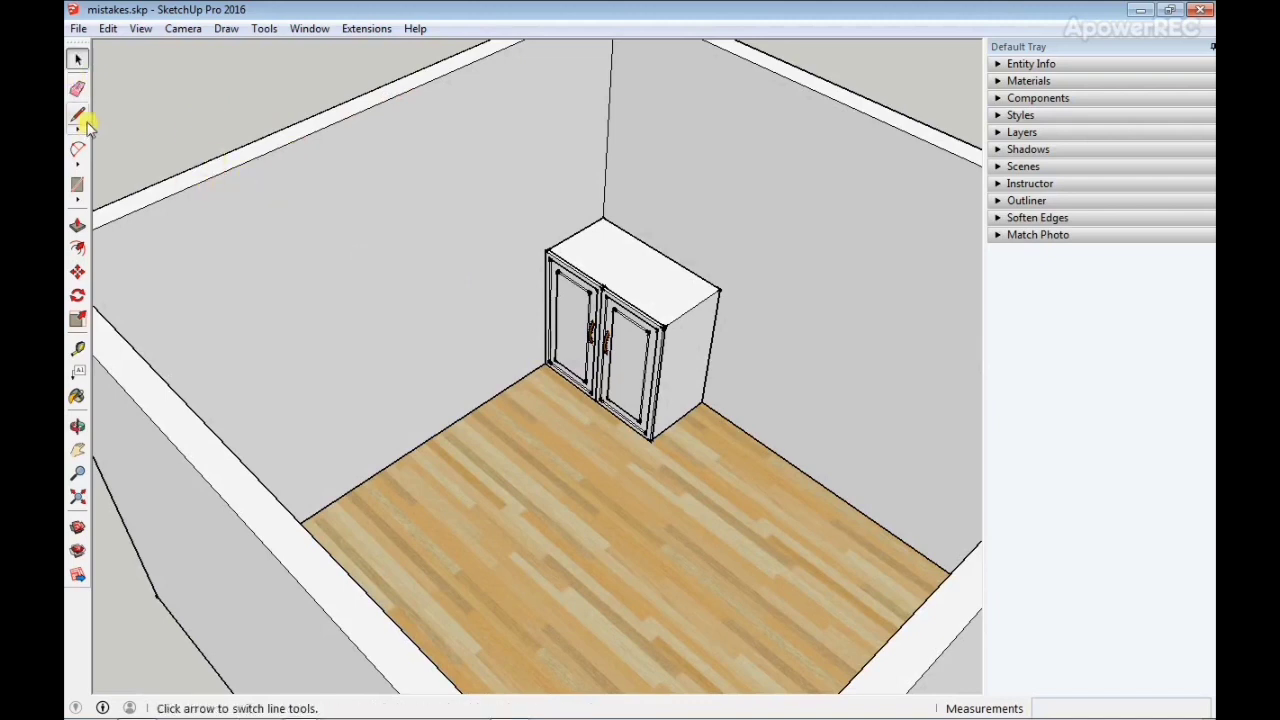
left_click(77, 185)
left_click(286, 212)
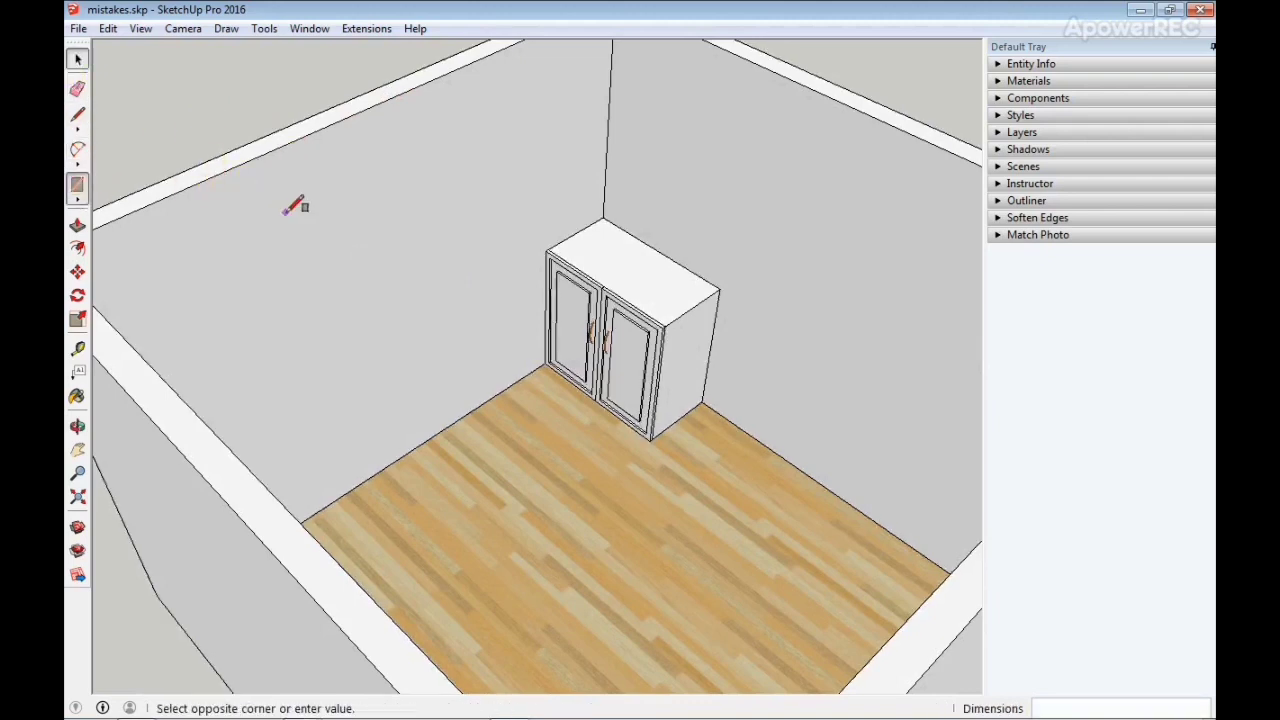
left_click(422, 292)
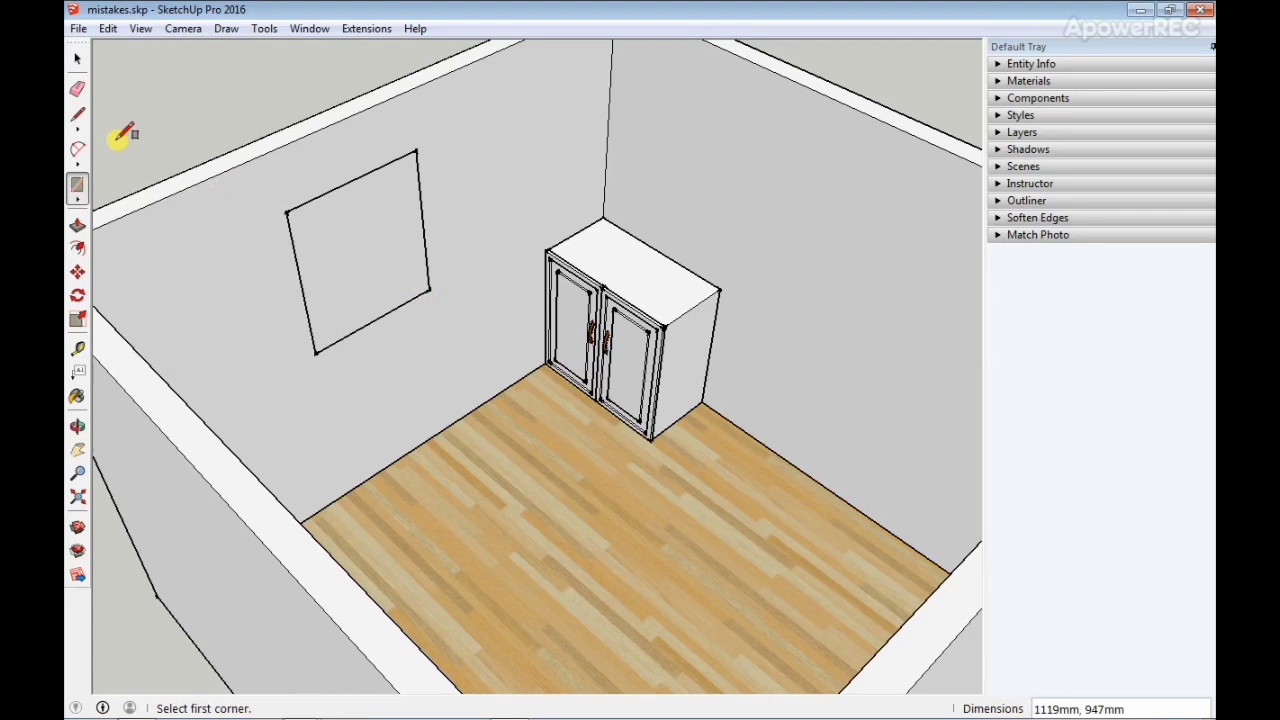
middle_click_drag(123, 131, 527, 313)
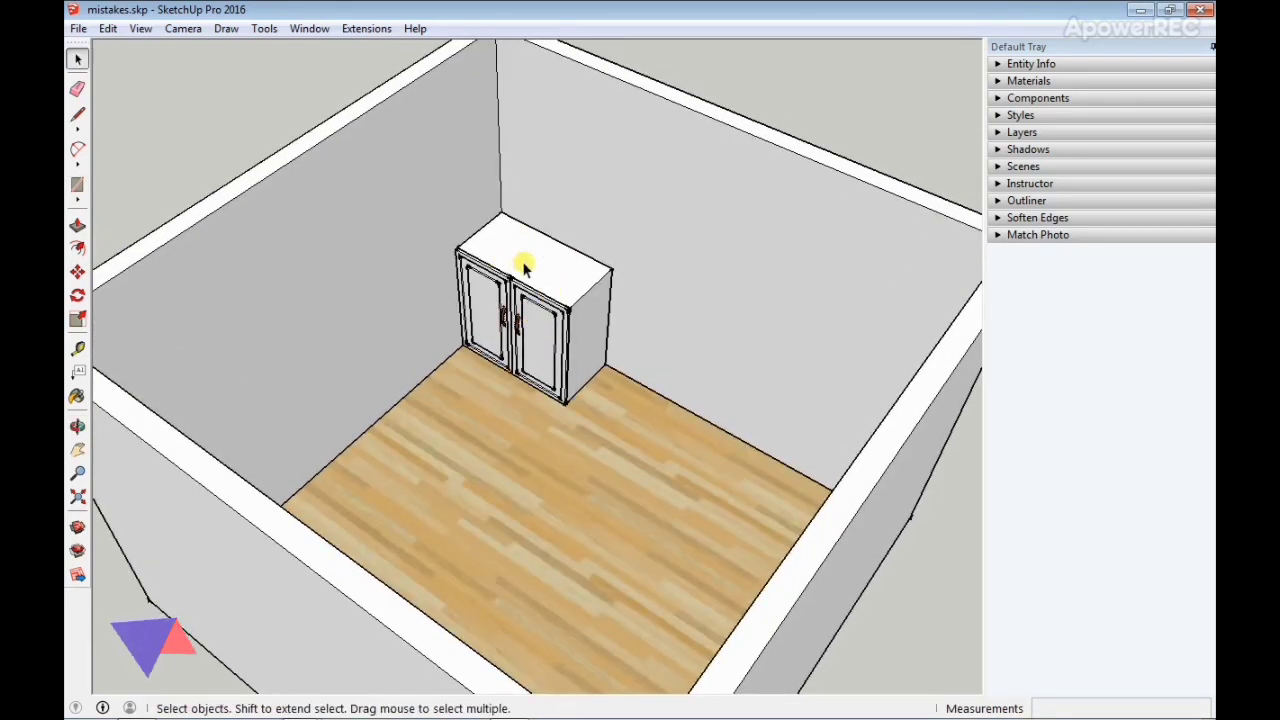
left_click(525, 265)
- Hide the cabinet with Edit > Hide, then restore it with Unhide > All
left_click(108, 29)
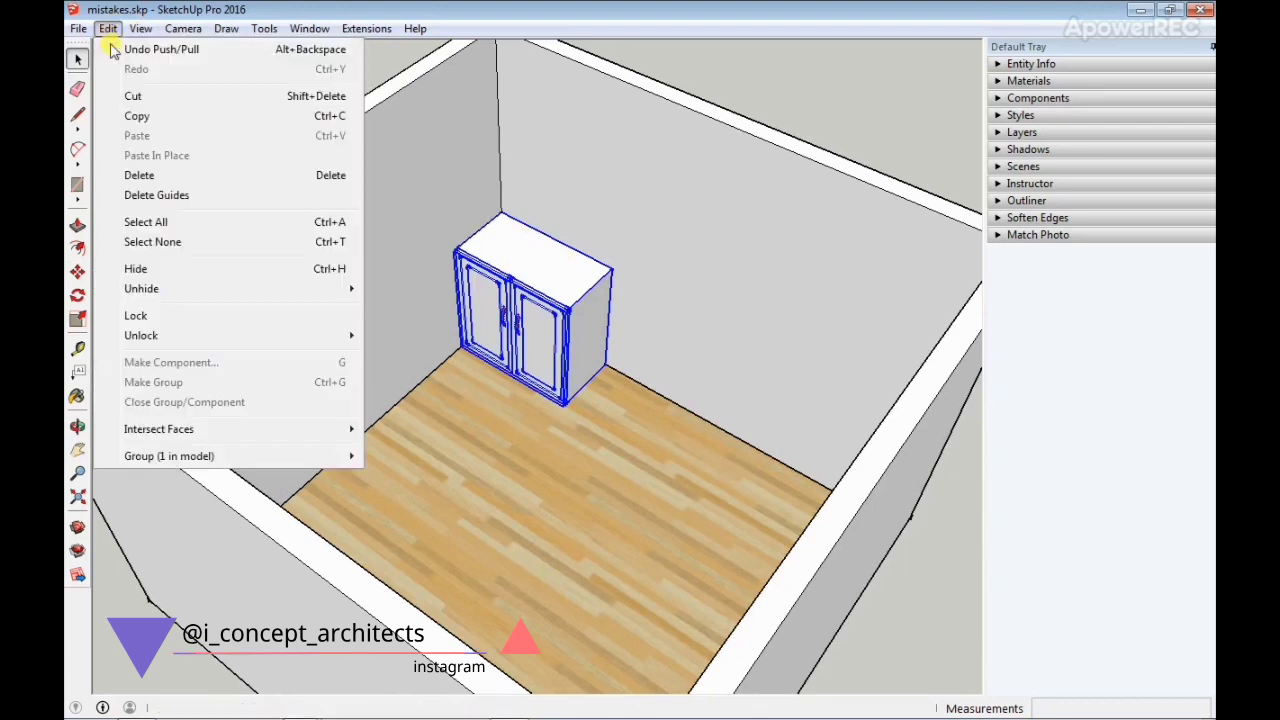
left_click(140, 269)
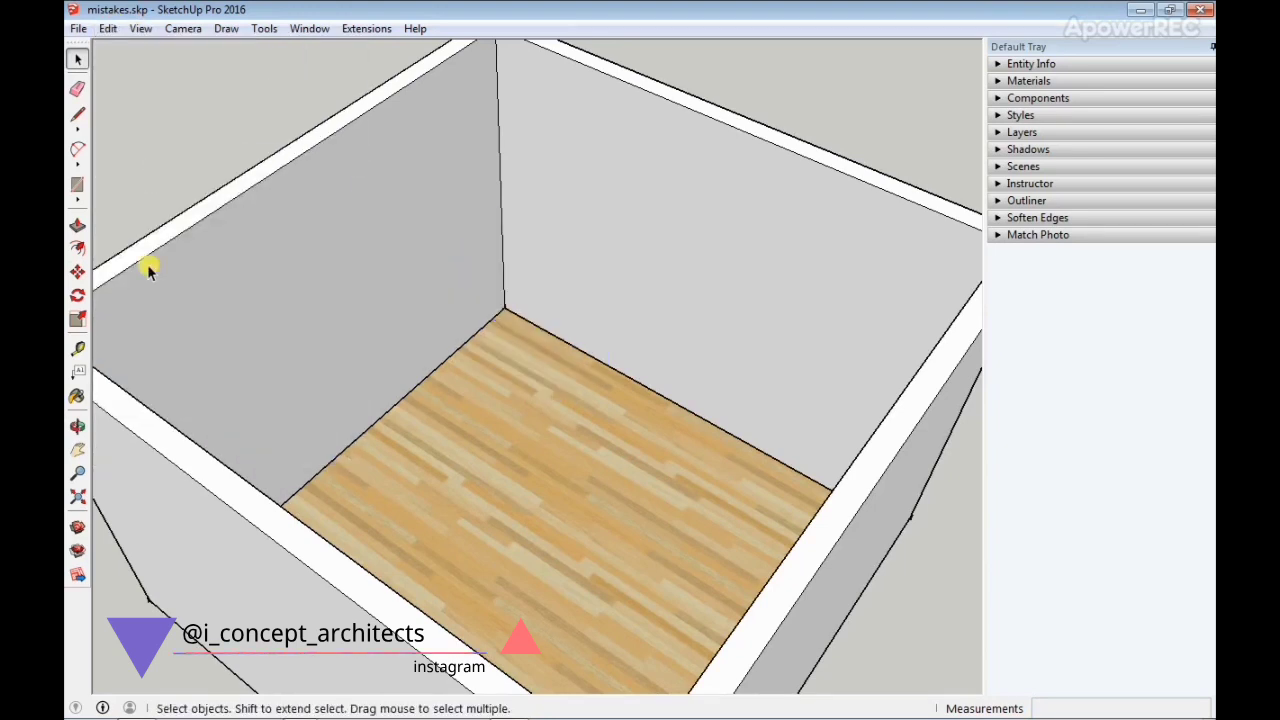
left_click(110, 29)
mouse_move(206, 288)
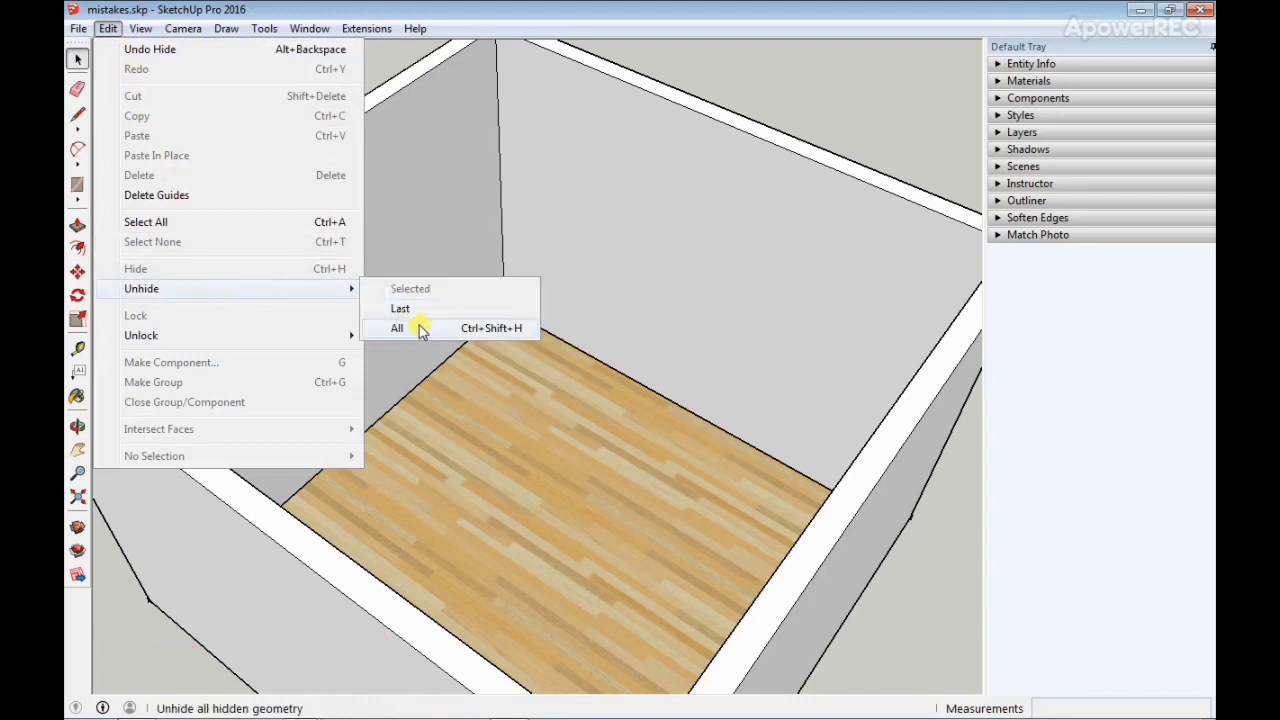
left_click(421, 330)
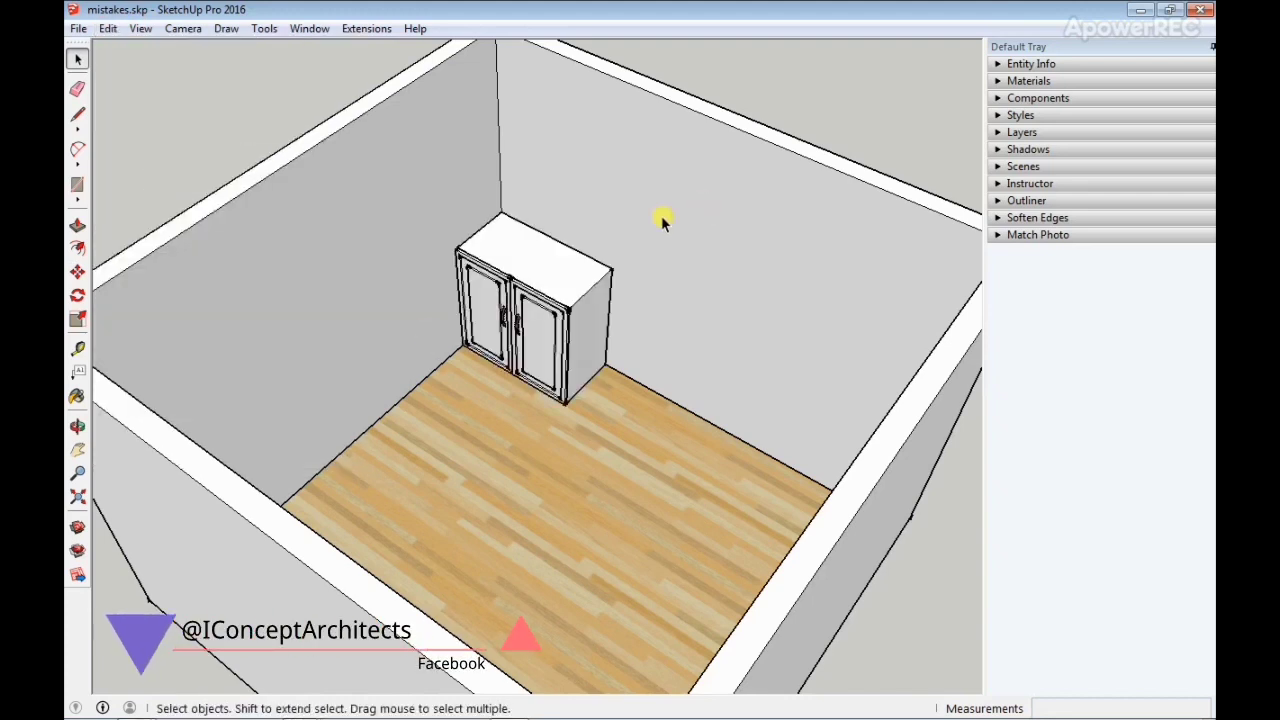
- Delete the cabinet twice, undoing each deletion, then orbit around the room
left_click(540, 276)
key("Delete")
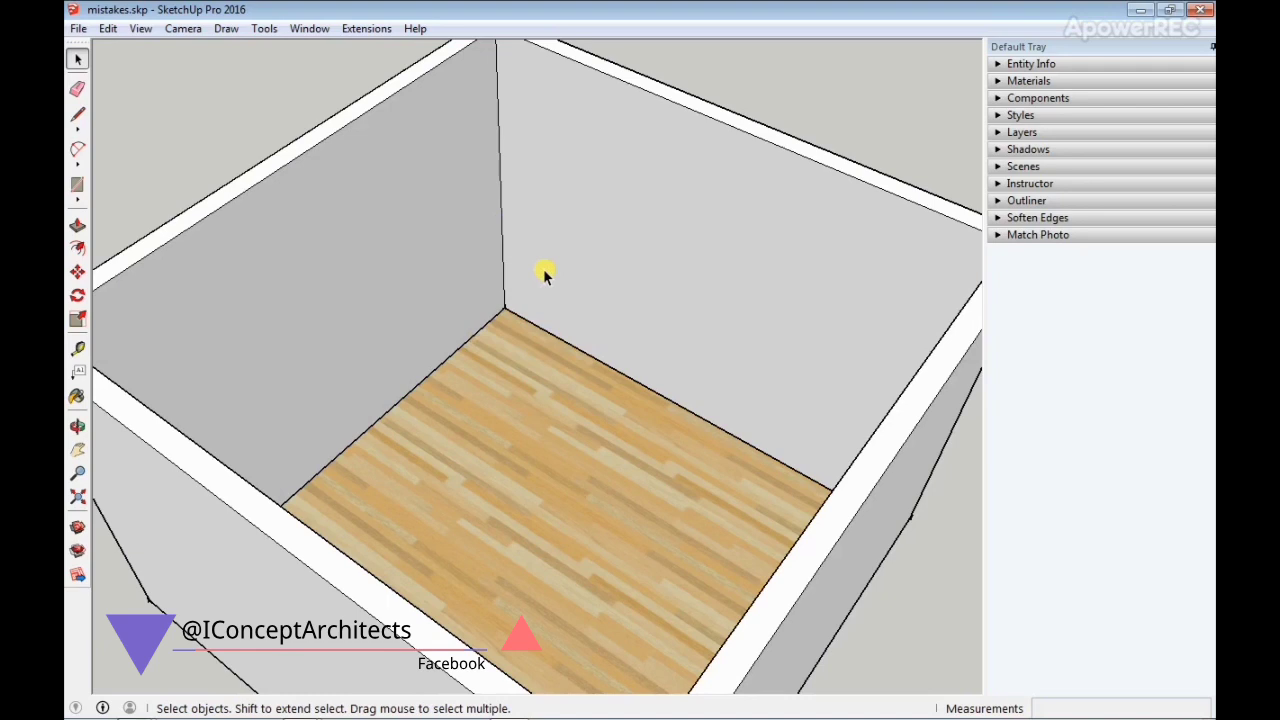
key("ctrl+z")
left_click(560, 277)
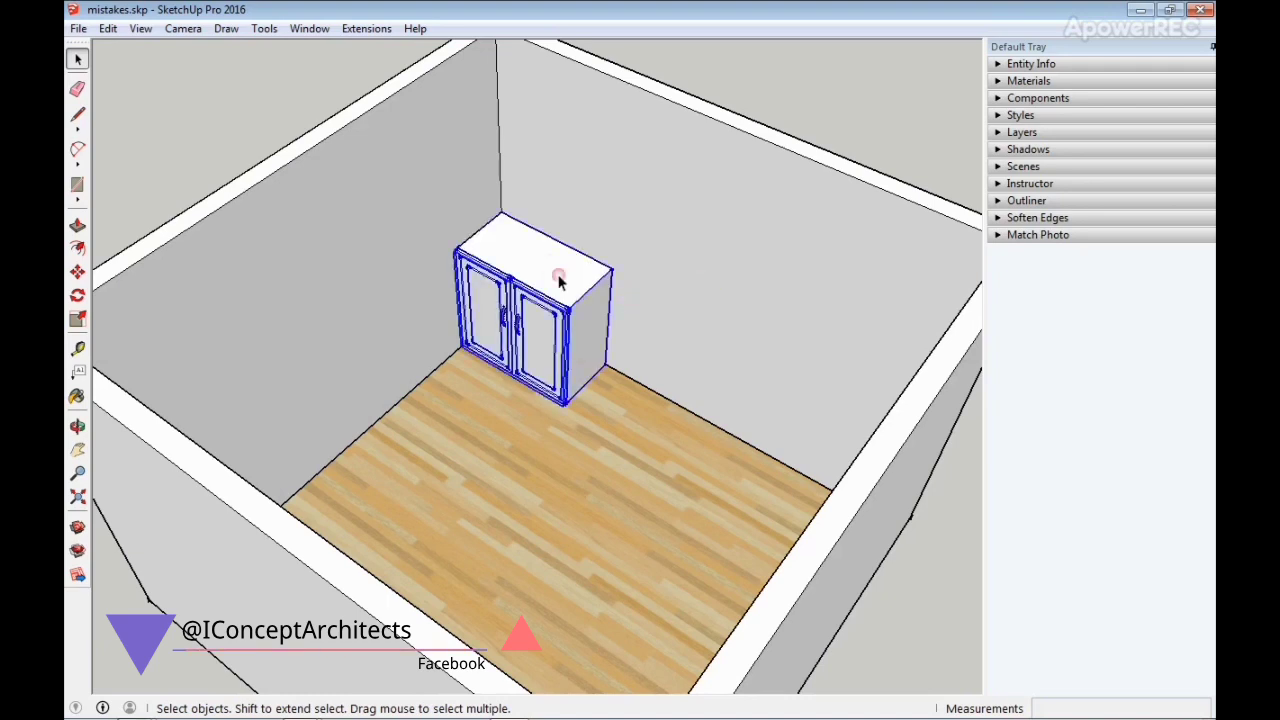
key("Delete")
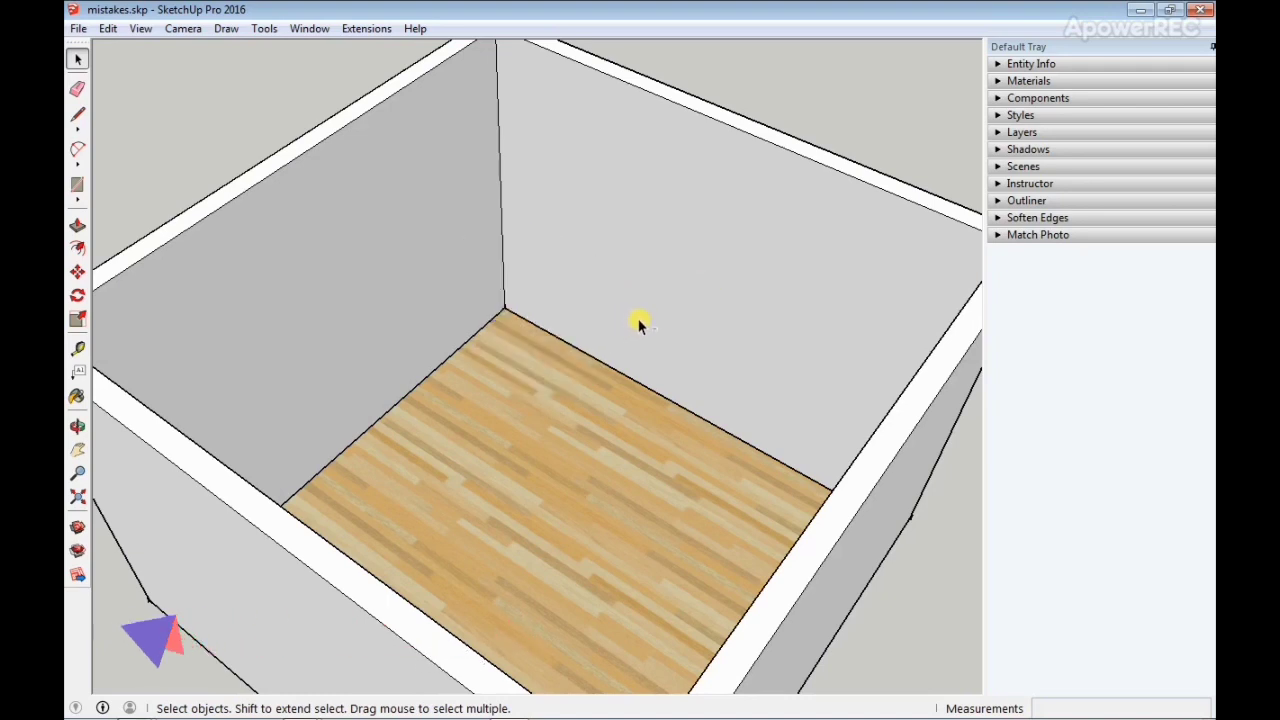
key("ctrl+z")
key("o")
left_click_drag(505, 397, 637, 480)
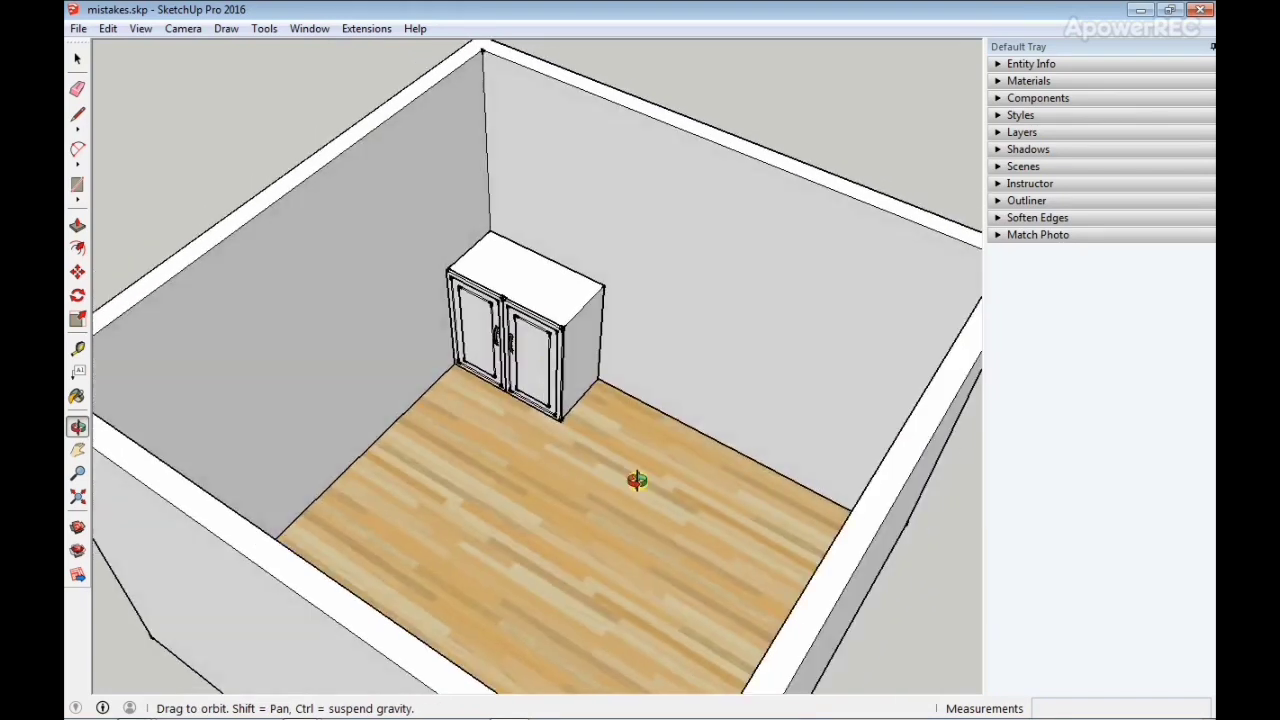
- Bring up the Shortcuts page of SketchUp's preferences
left_click(305, 30)
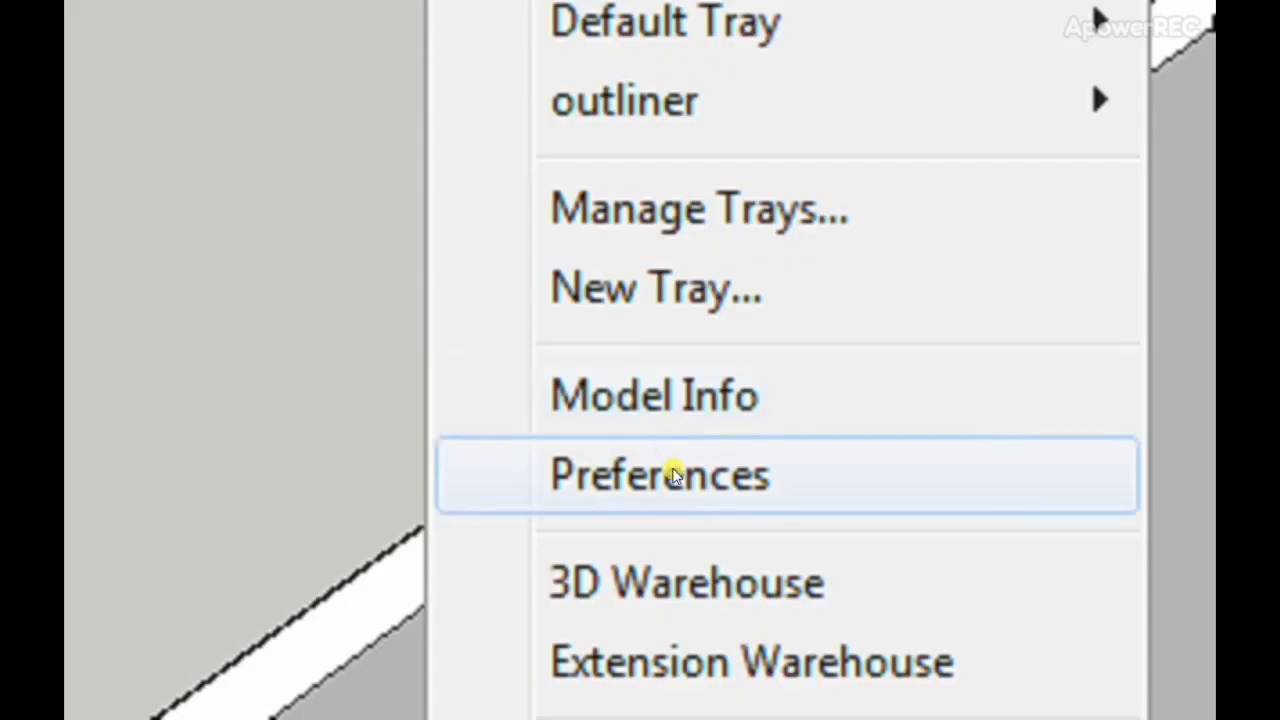
left_click(346, 163)
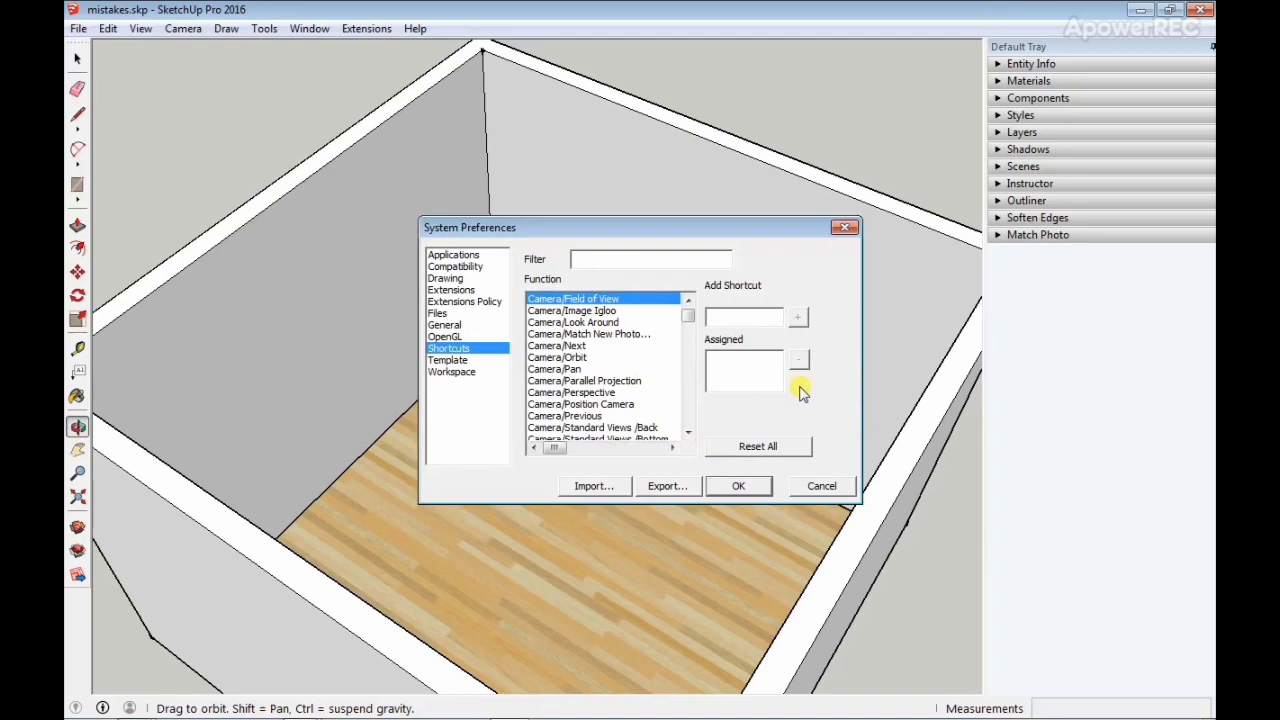
left_click(649, 323)
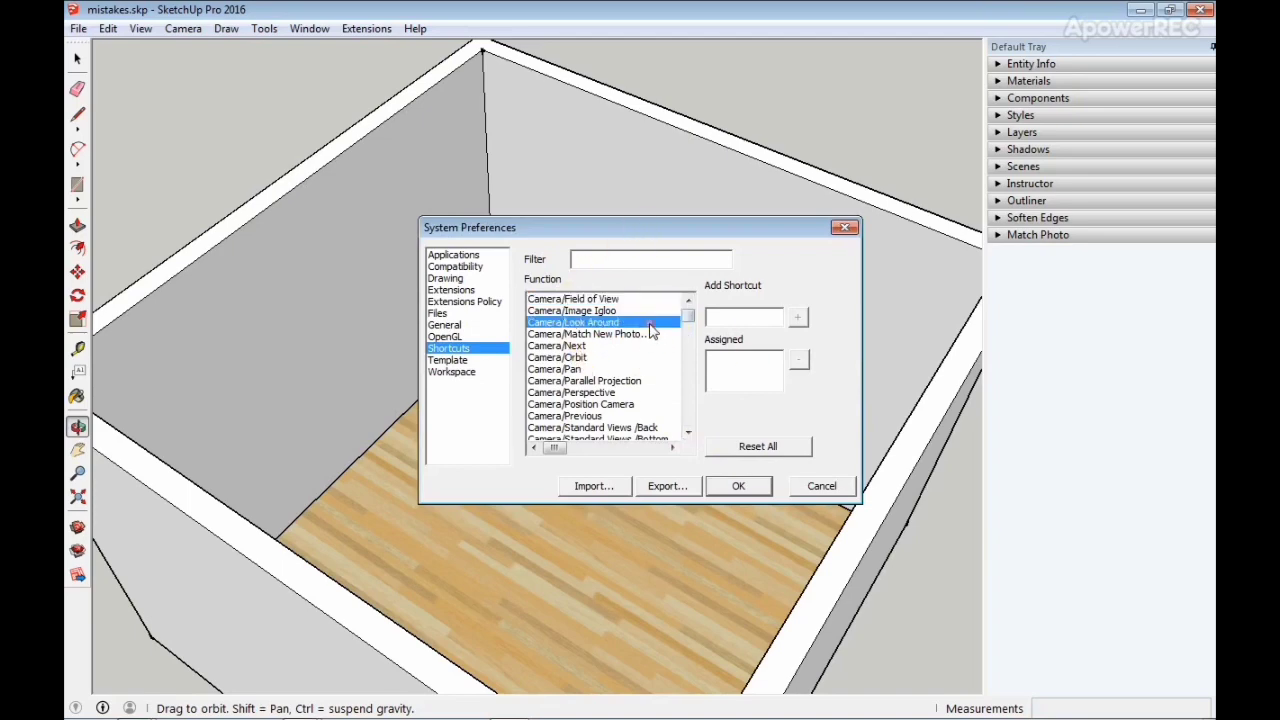
mouse_move(688, 316)
left_mouse_down()
mouse_move(697, 428)
mouse_move(697, 316)
left_mouse_up()
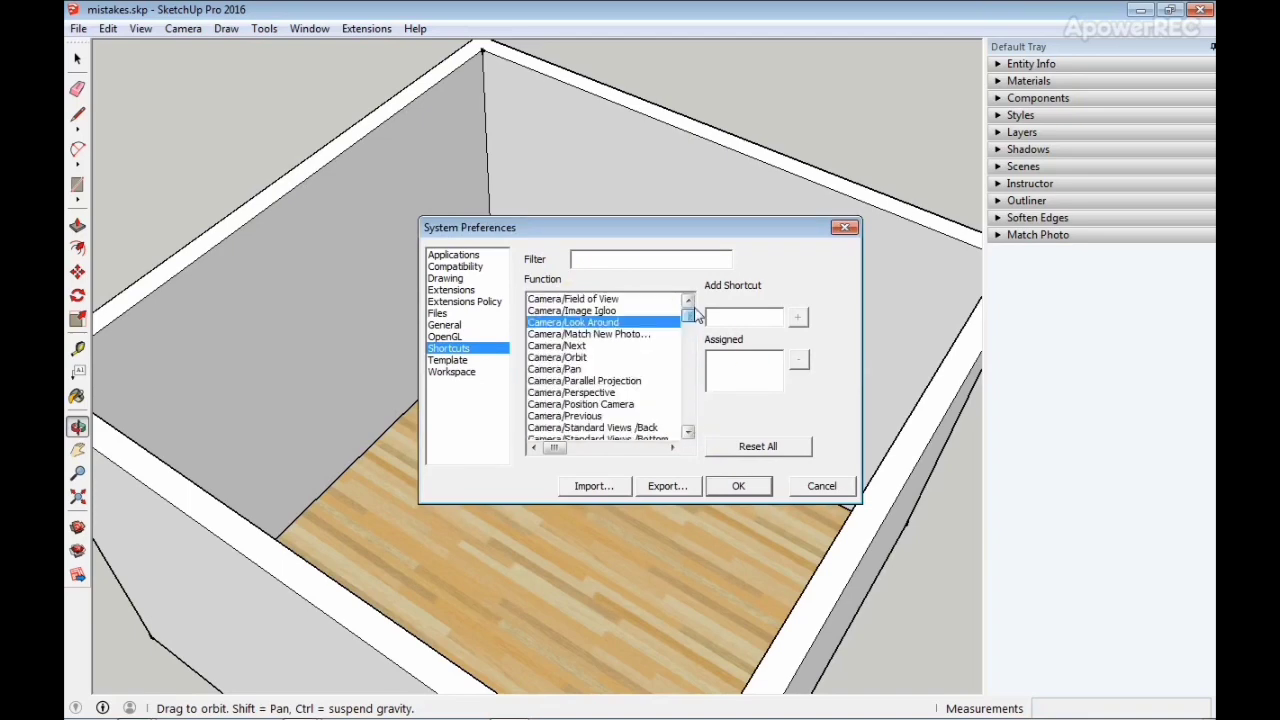
- Filter by HIDE and give Hide, Unhide All and Hide Rest Of Model shortcuts (Ctrl+H, Ctrl+Shift+H, Ctrl+U)
left_click(620, 257)
type("HIDE")
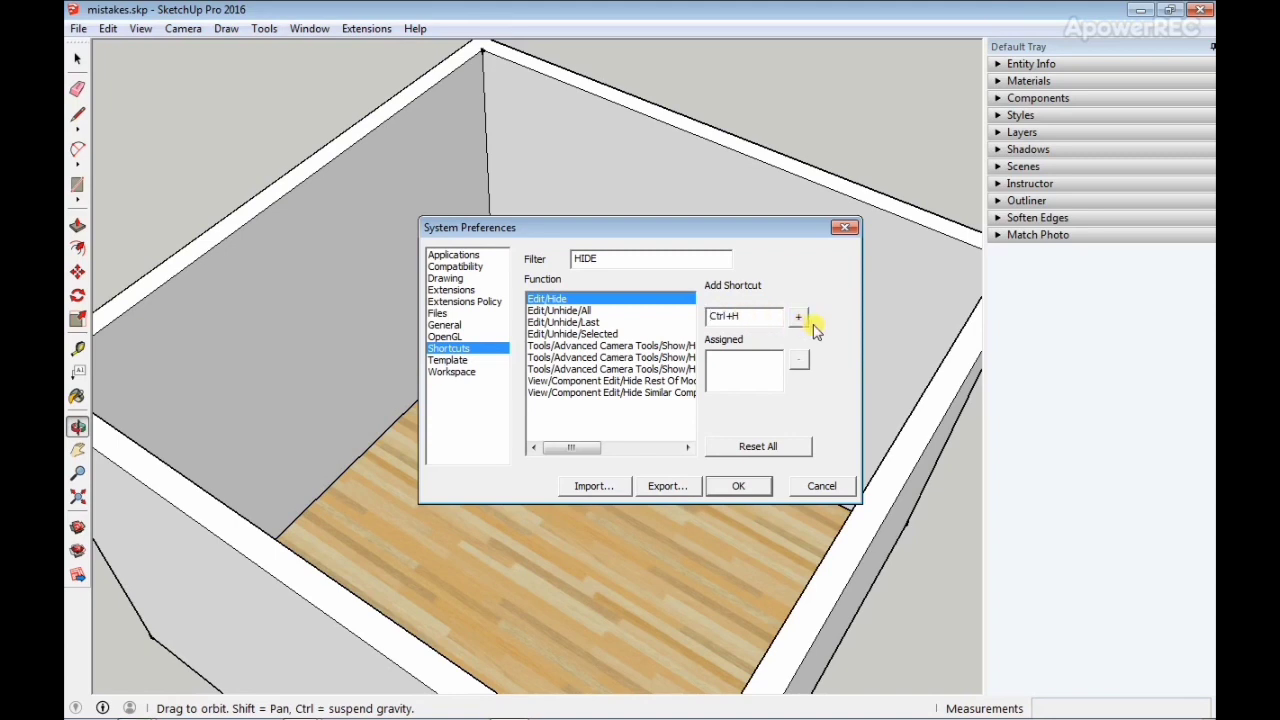
left_click(799, 318)
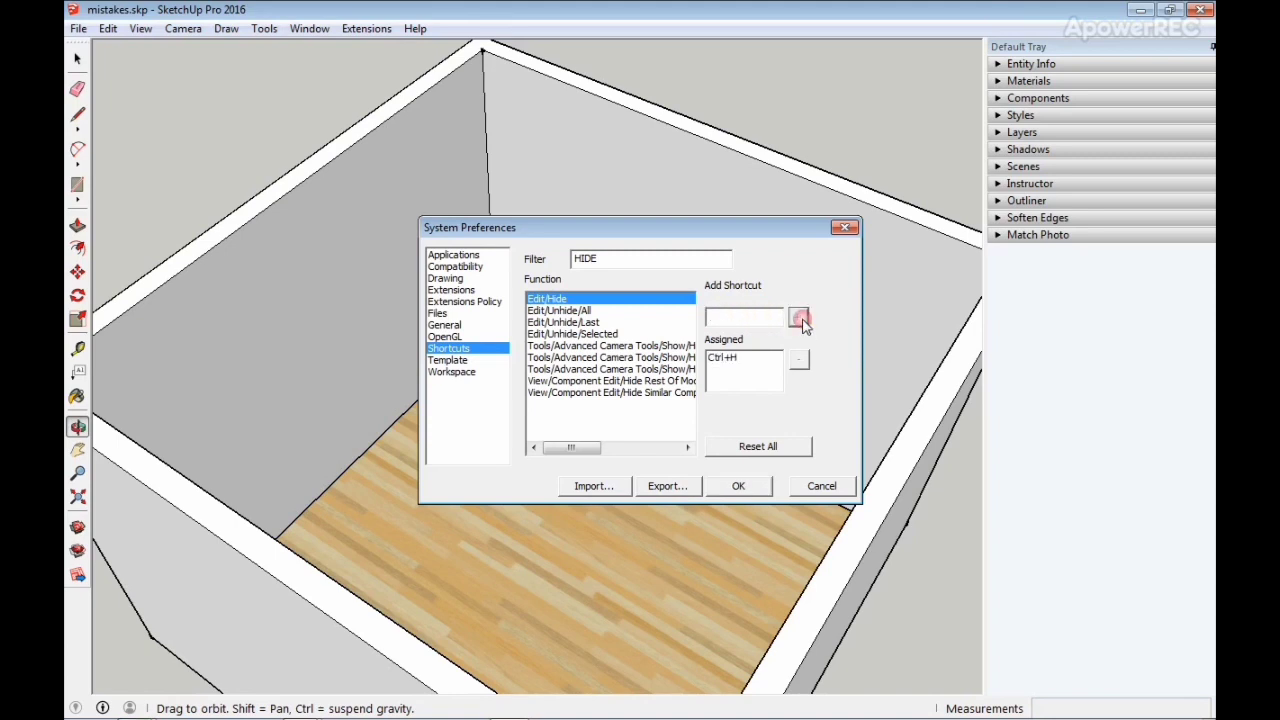
left_click(568, 312)
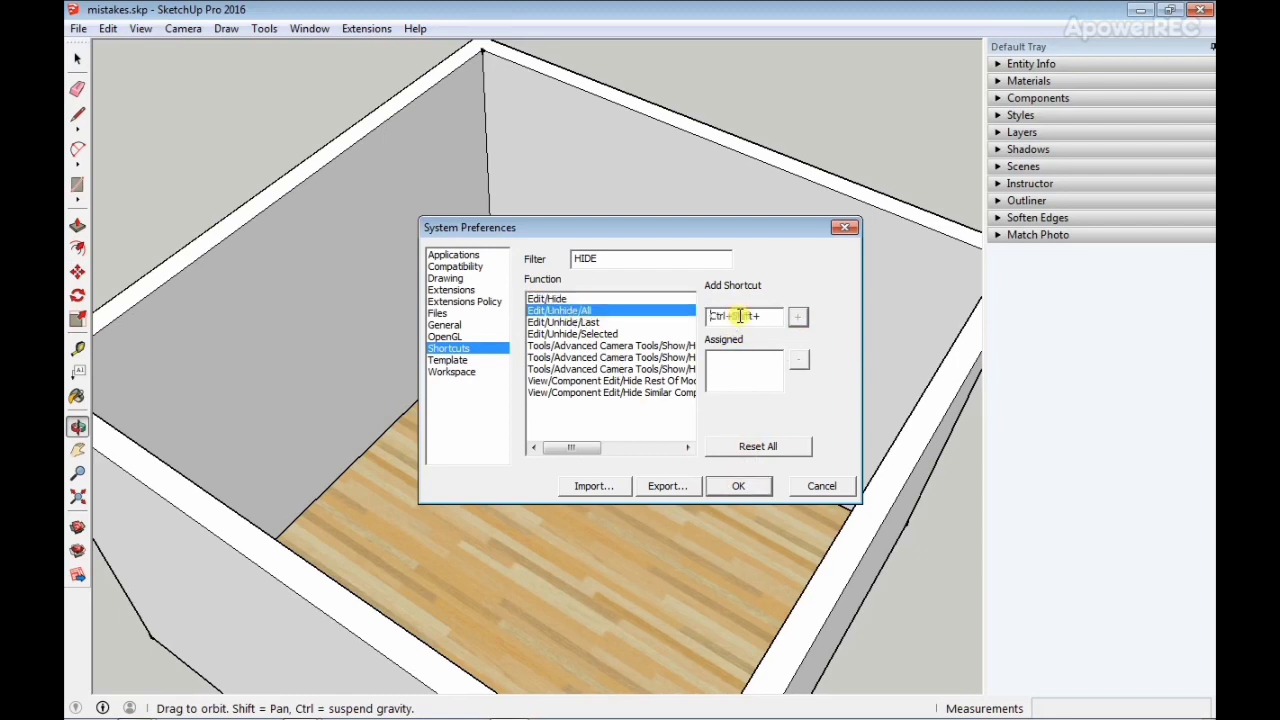
left_click(799, 318)
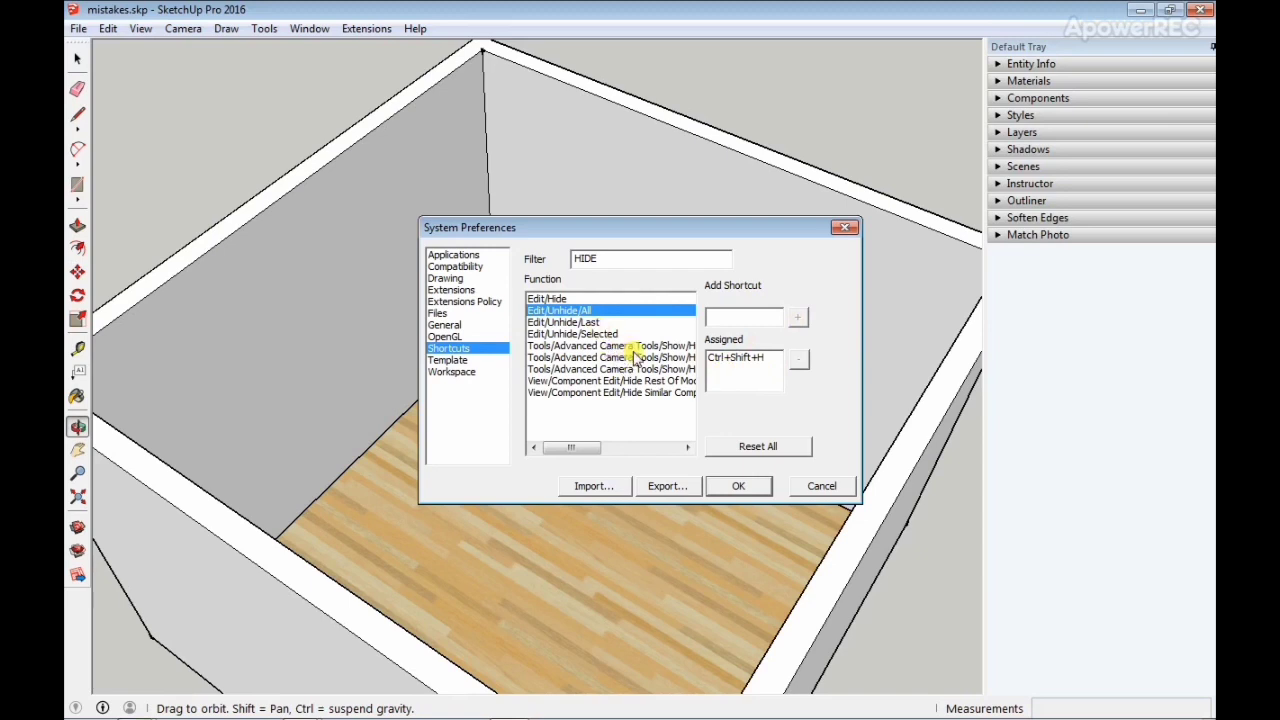
left_click(645, 381)
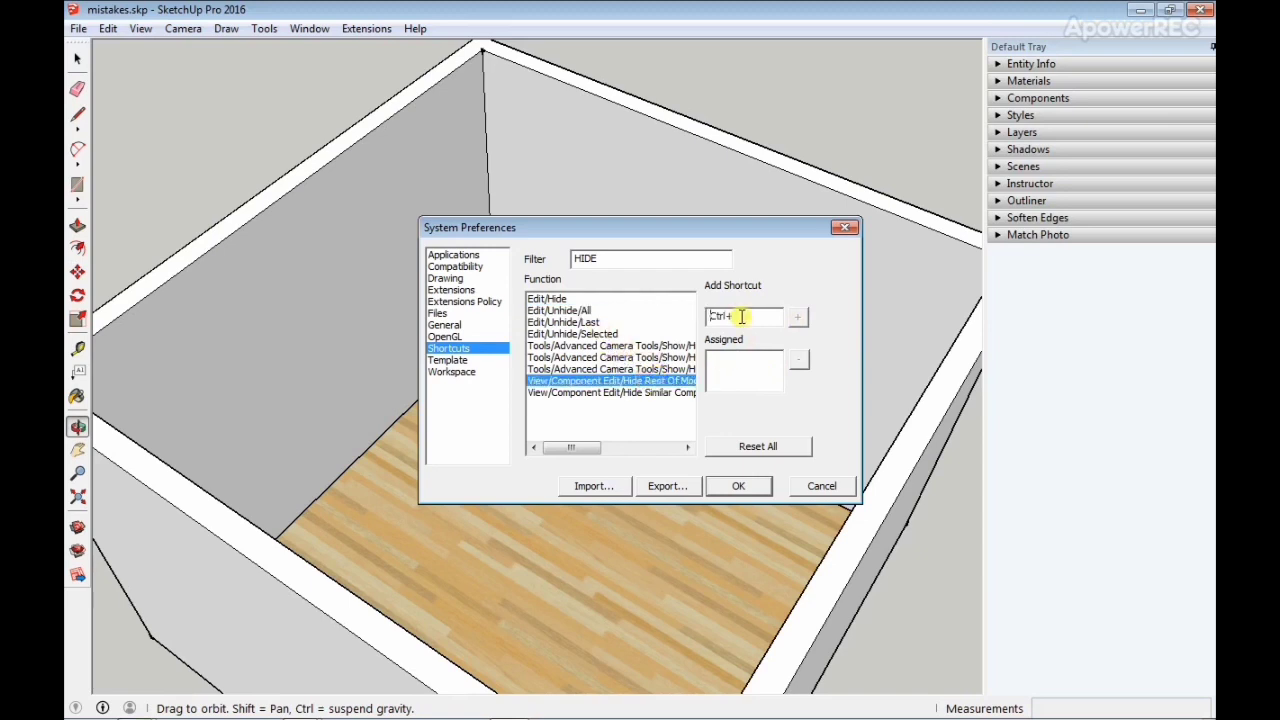
left_click(799, 317)
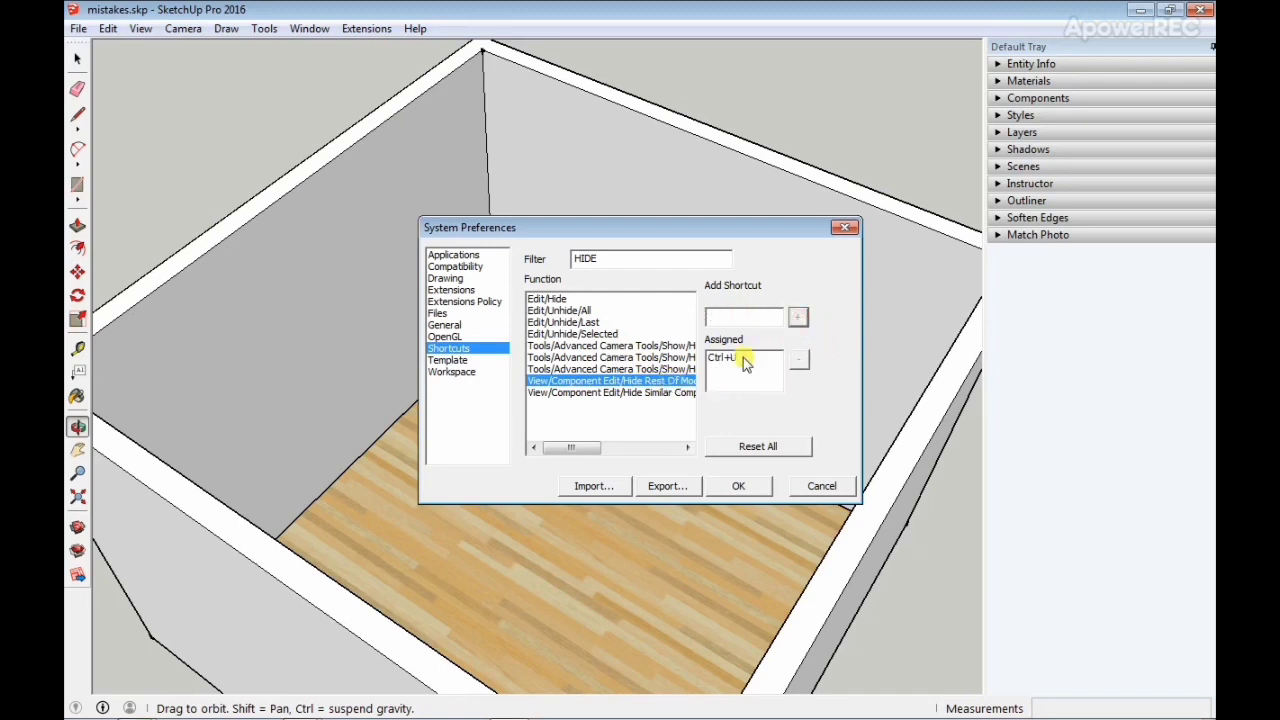
left_click(738, 486)
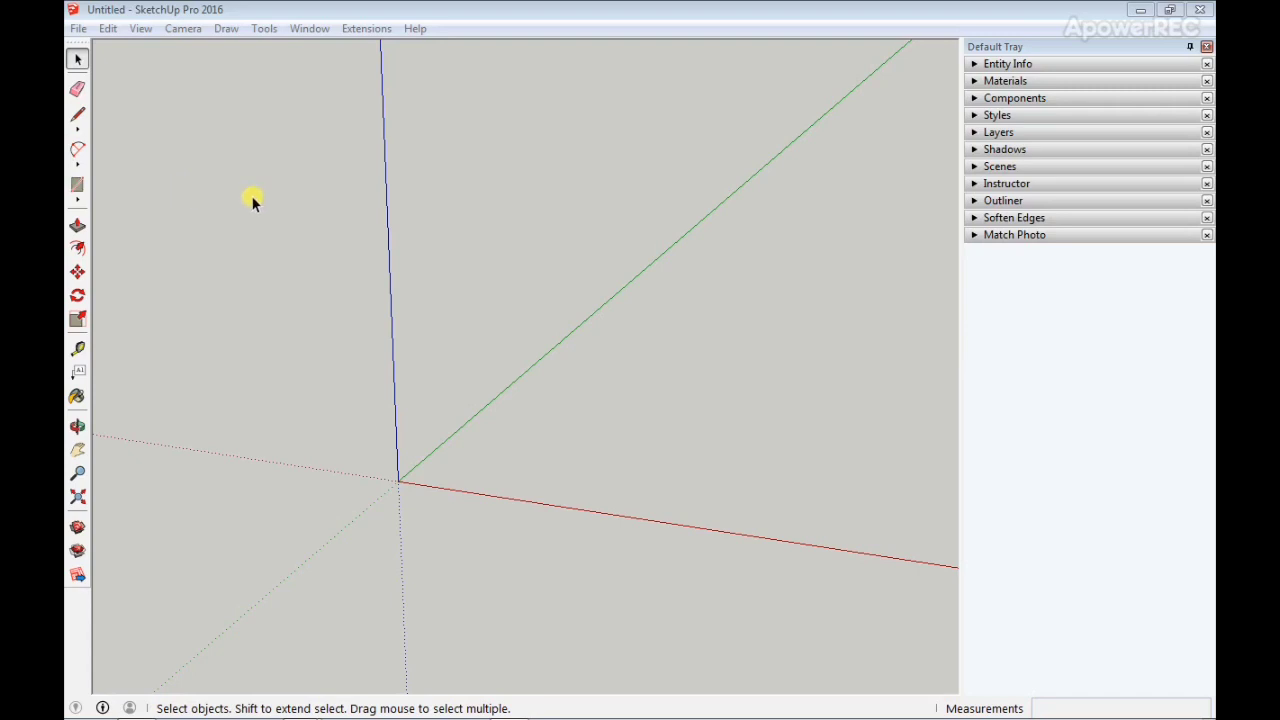
- Draw a closed four-sided outline on the ground with the Line tool, forming the first face
left_click(78, 118)
middle_click_drag(400, 360, 457, 437)
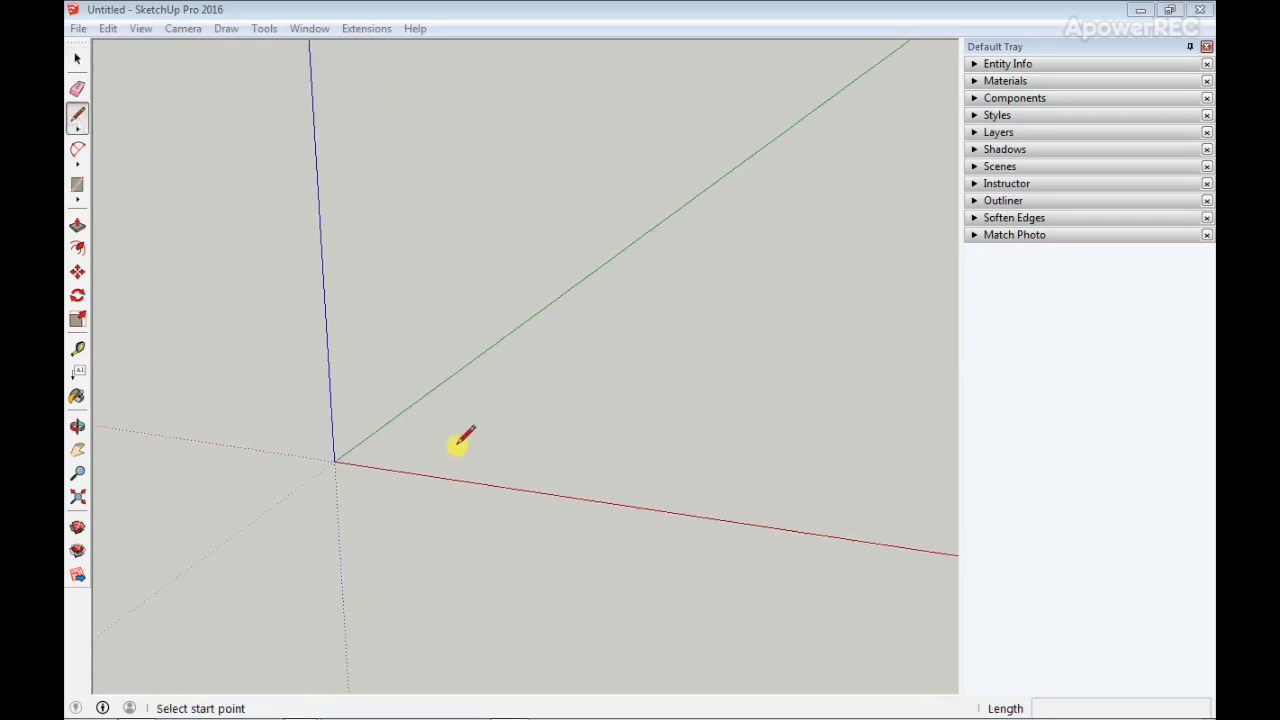
left_click(449, 447)
left_click(697, 228)
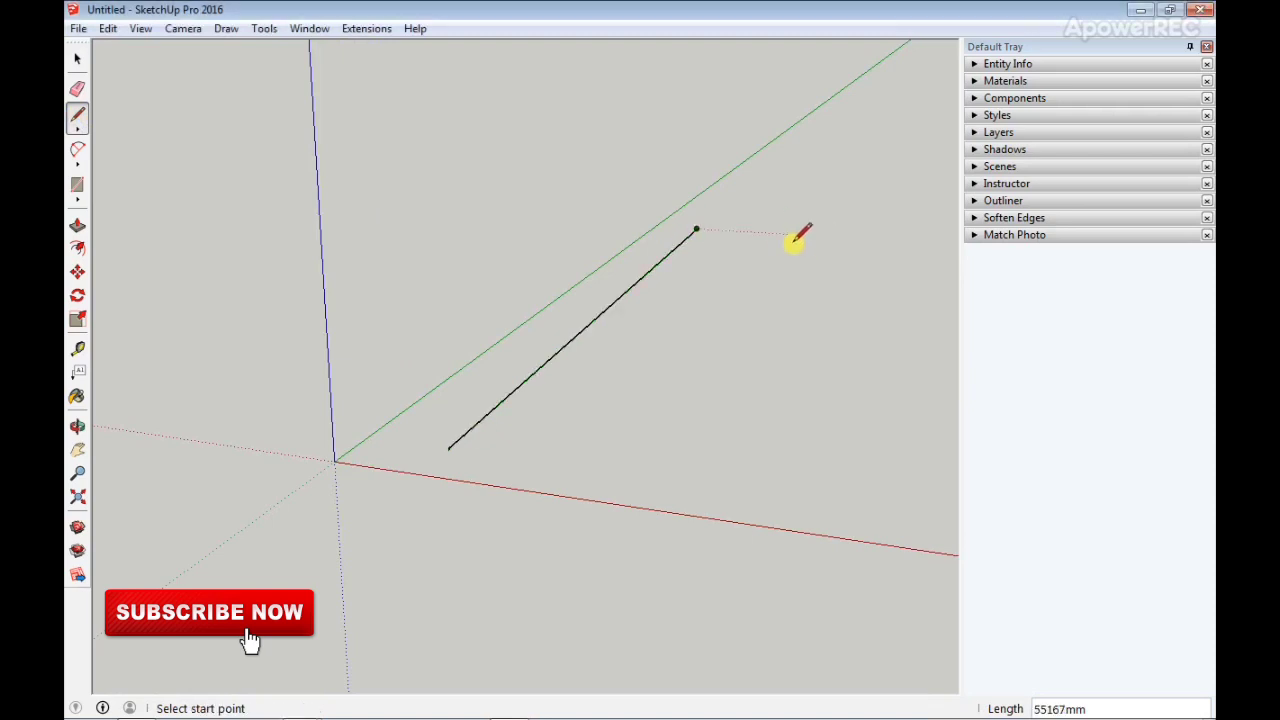
left_click(697, 228)
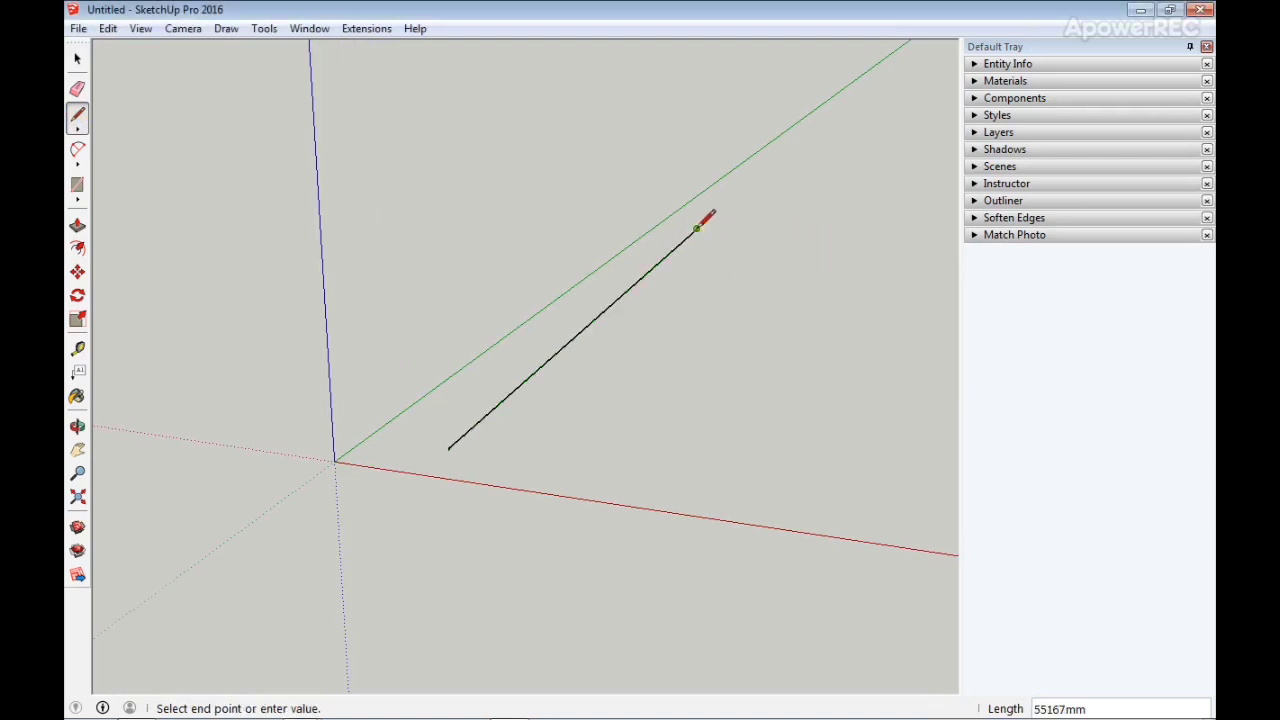
left_click(868, 239)
left_click(868, 239)
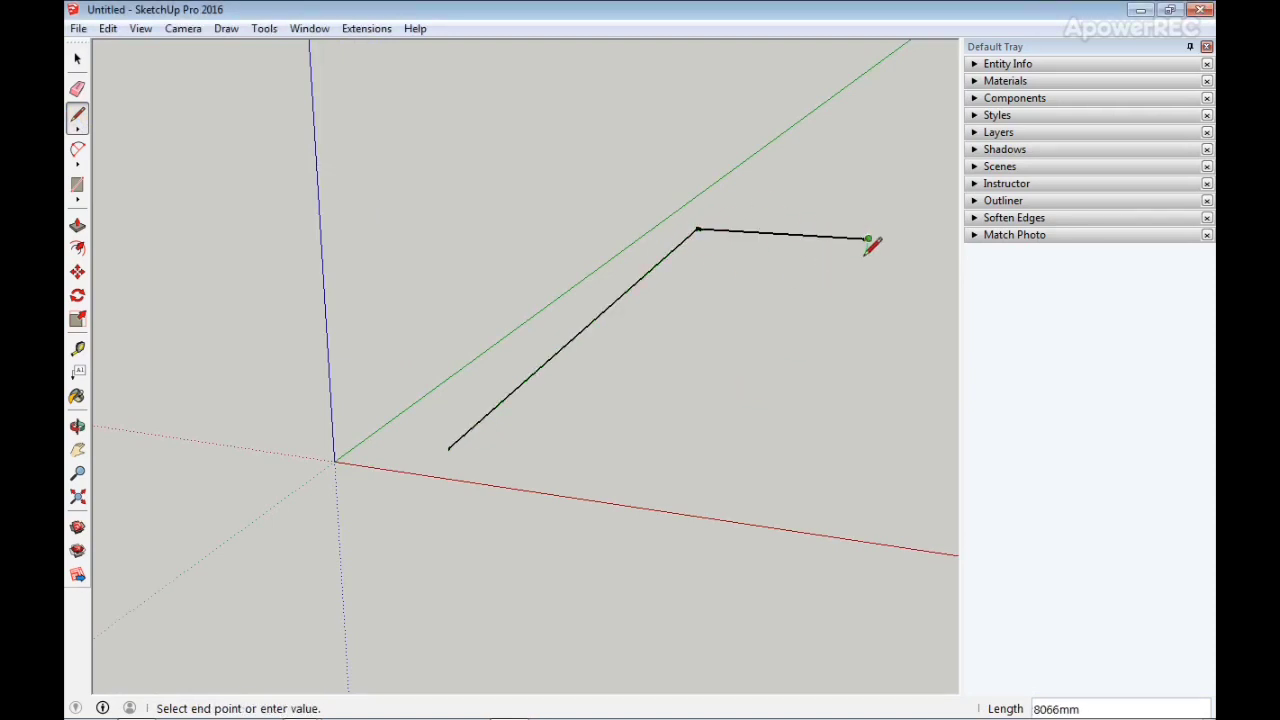
left_click(806, 497)
key("Escape")
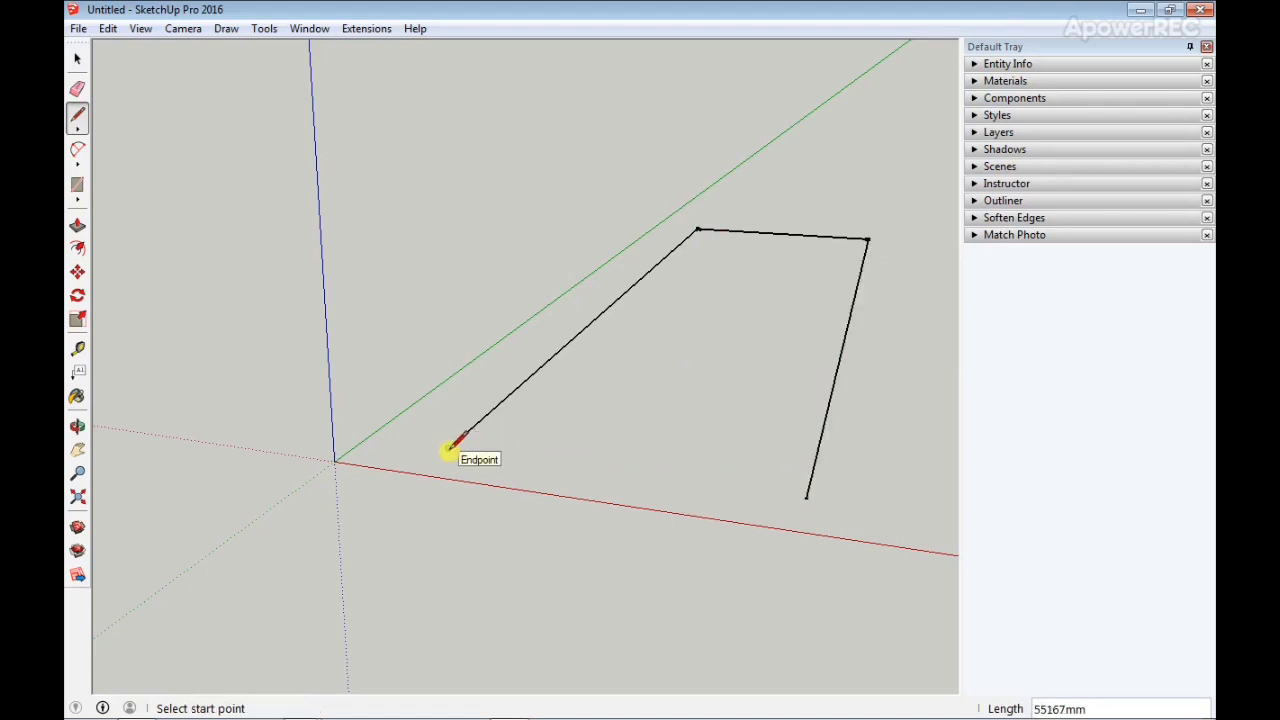
left_click(806, 497)
left_click(448, 448)
scroll(391, 403, "down", 3)
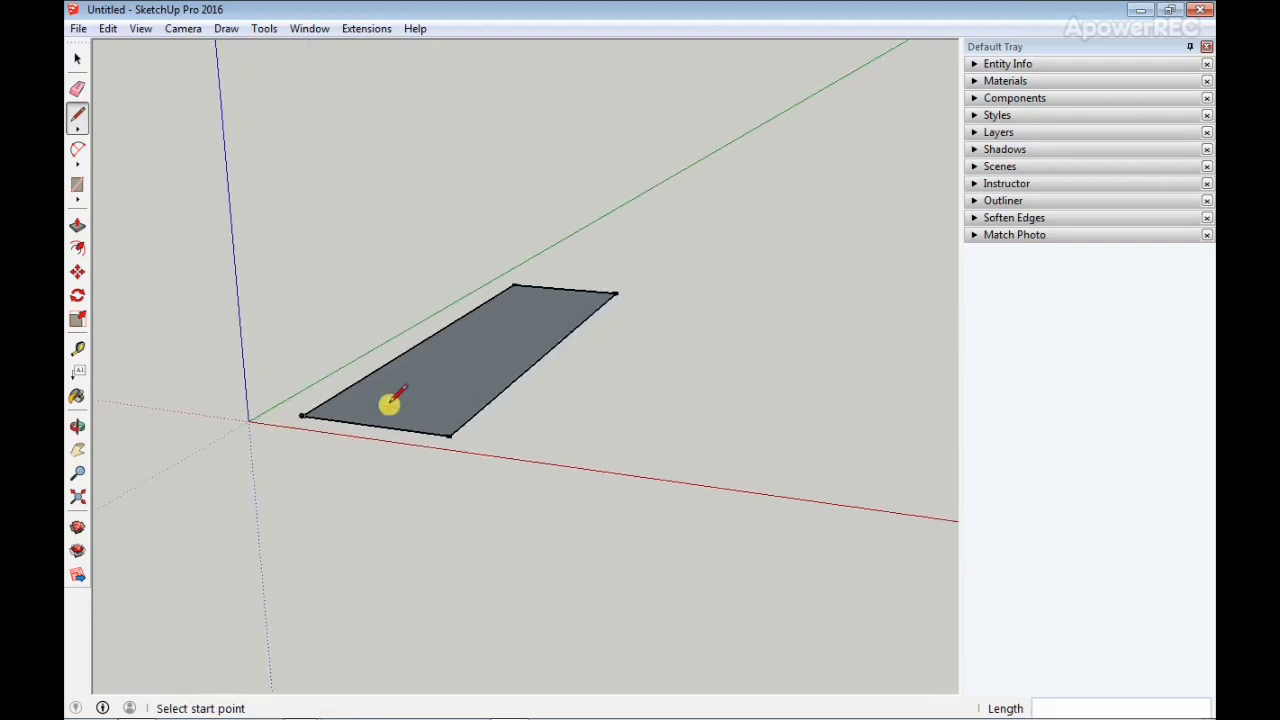
scroll(570, 420, "up", 5)
scroll(672, 568, "down", 2)
scroll(463, 509, "up", 3)
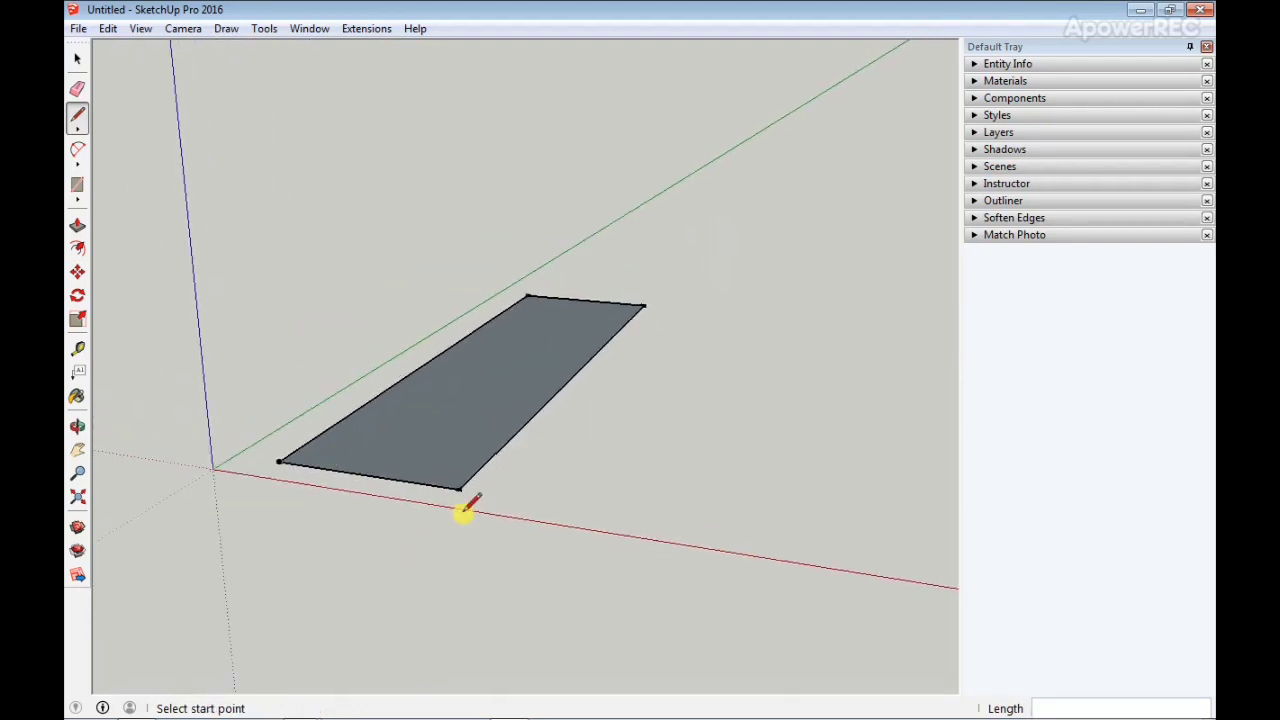
- Draw a second closed outline beside the first to form another face
left_click(506, 481)
left_click(720, 247)
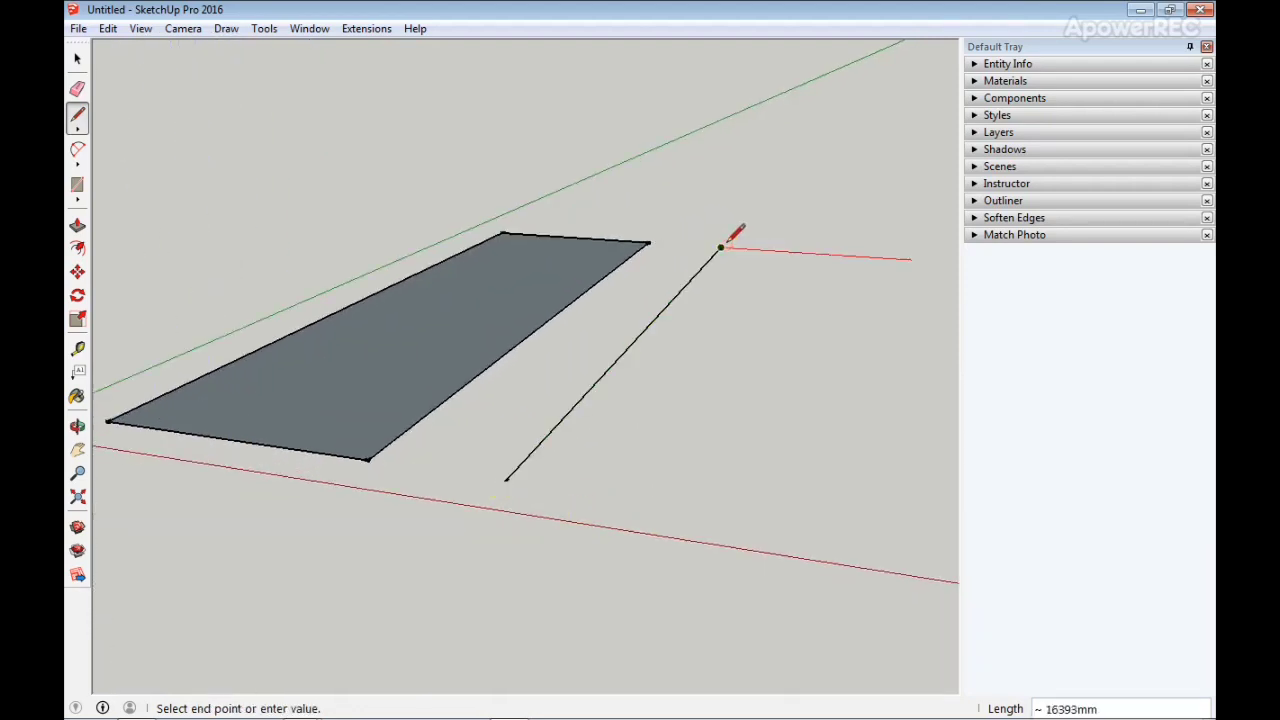
left_click(918, 260)
left_click(920, 541)
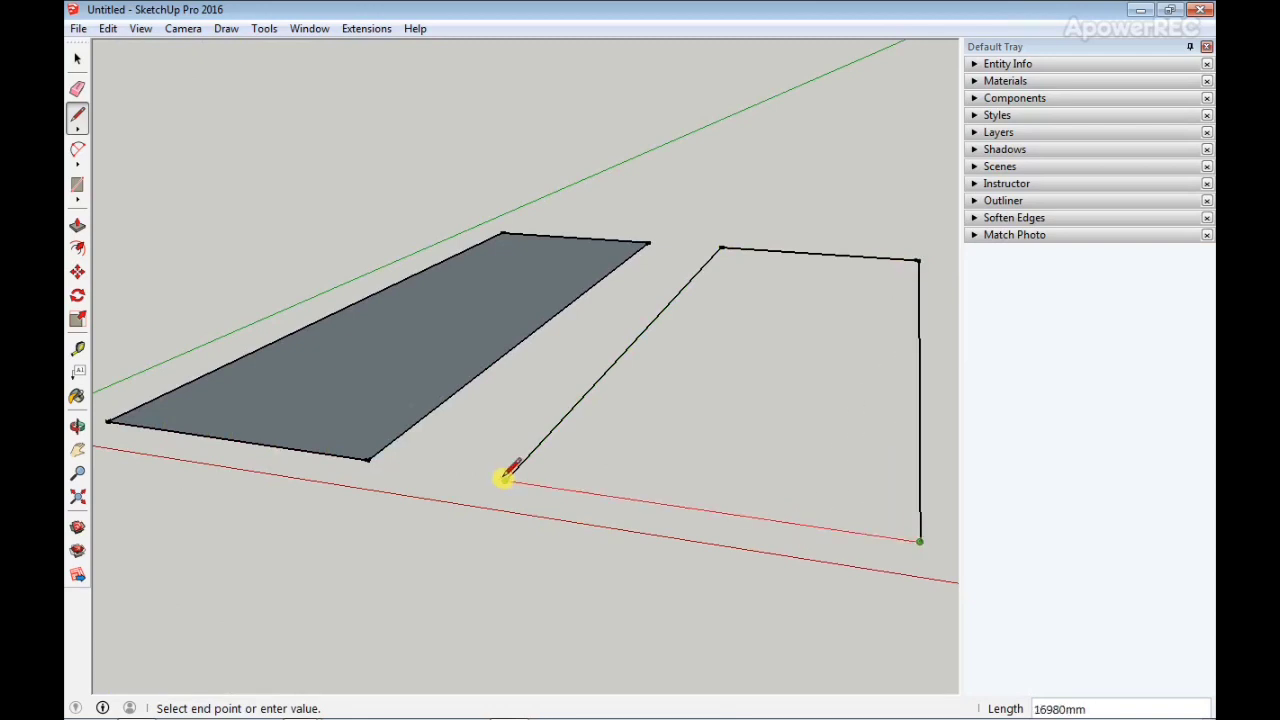
left_click(506, 479)
scroll(640, 530, "down", 3)
- Push/Pull both faces up into boxes of matching height
key("p")
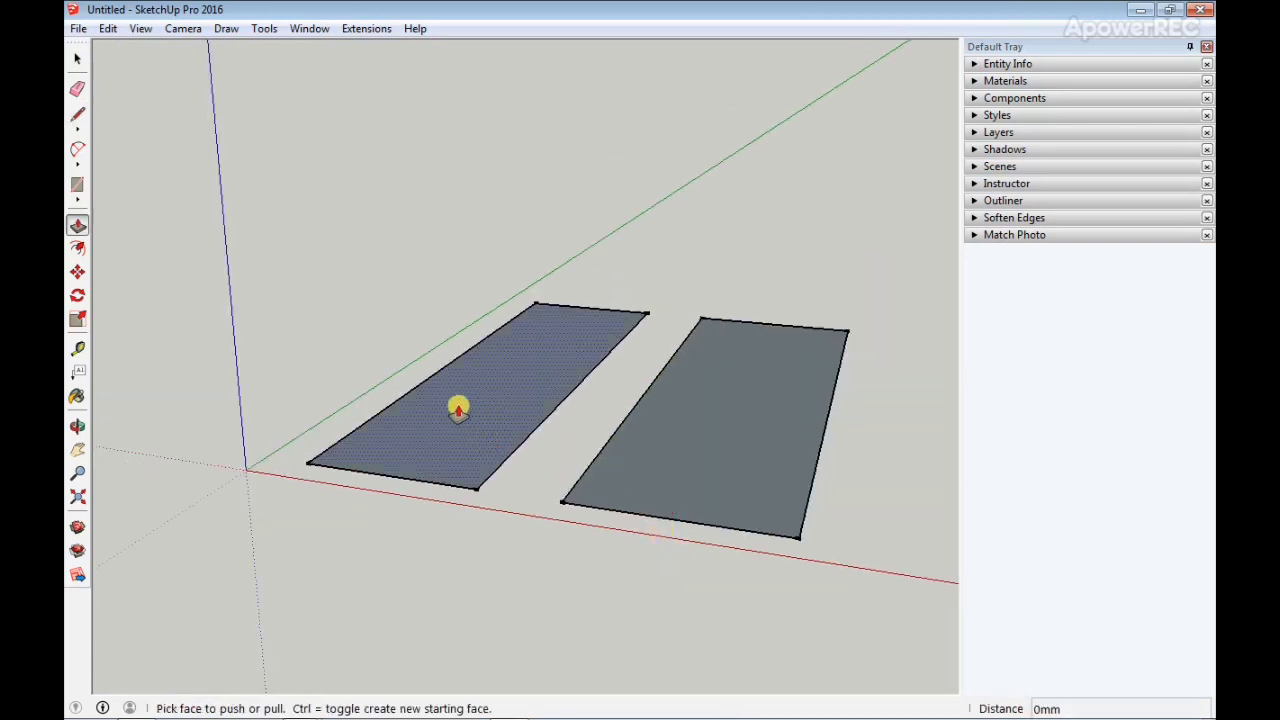
left_click(458, 410)
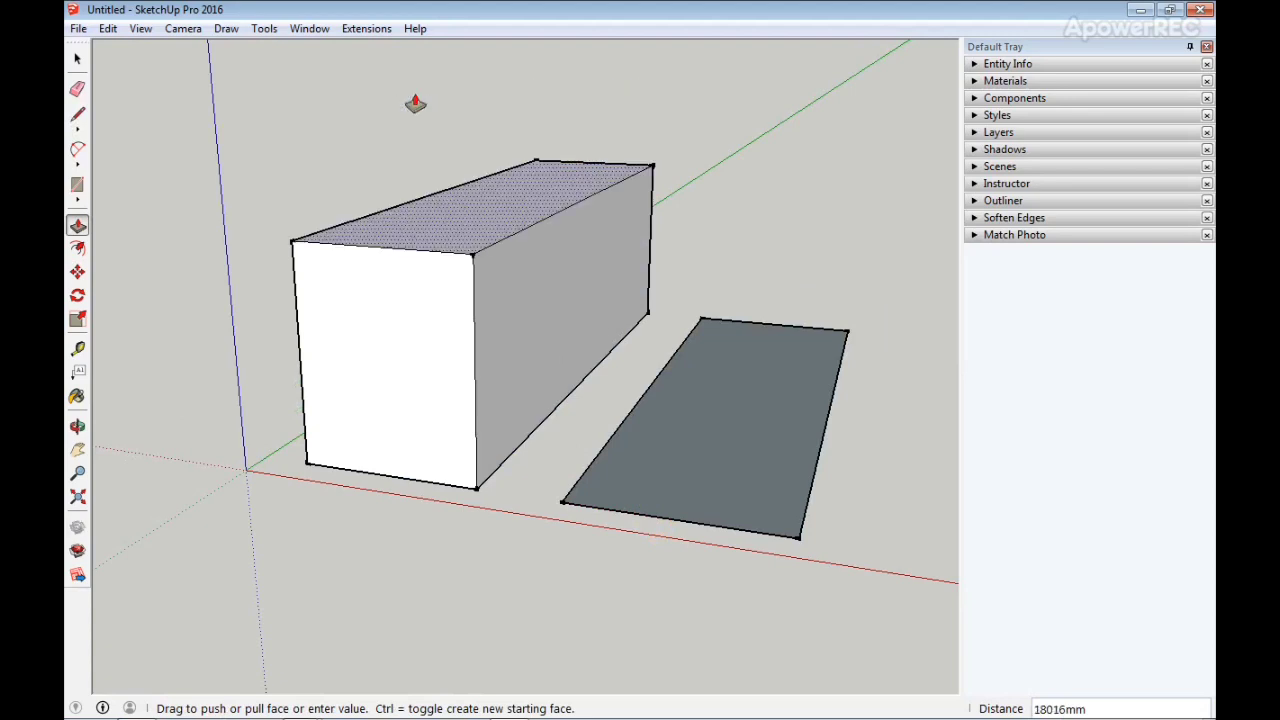
left_click(380, 242)
left_click(683, 453)
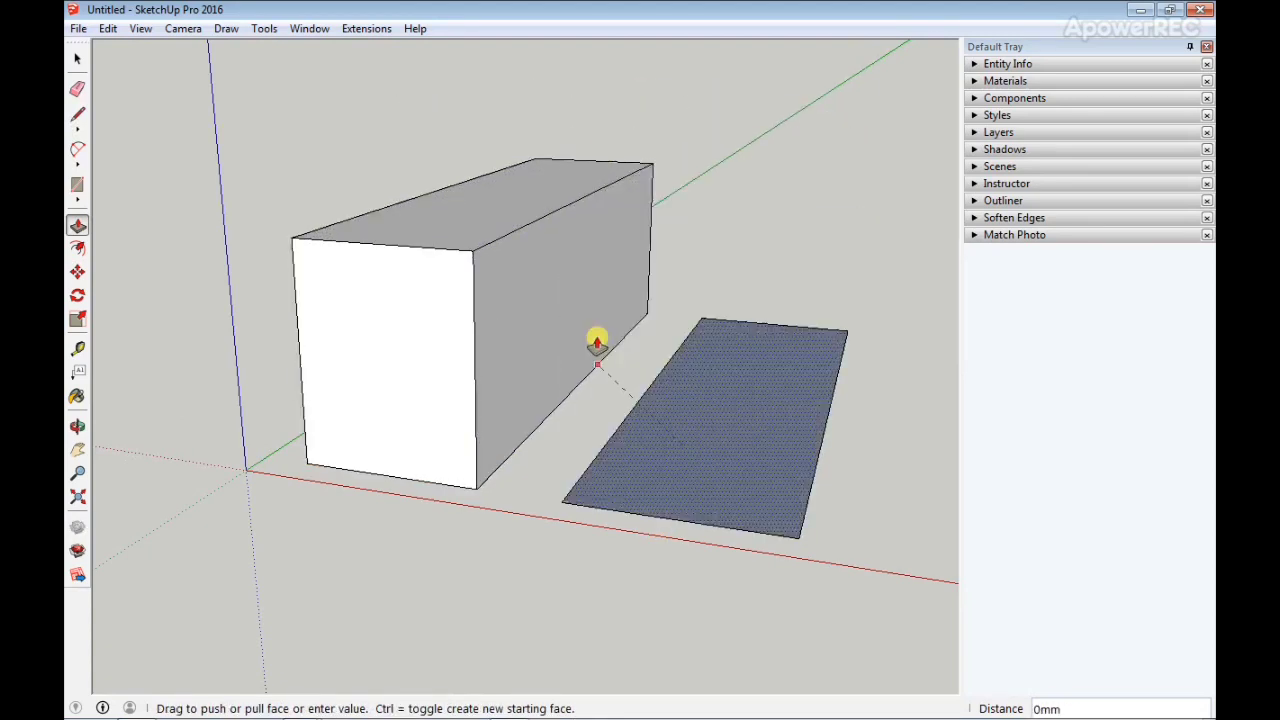
left_click(470, 258)
- Push/Pull the right and left boxes' front faces to adjust their depth, then orbit
left_click(632, 445)
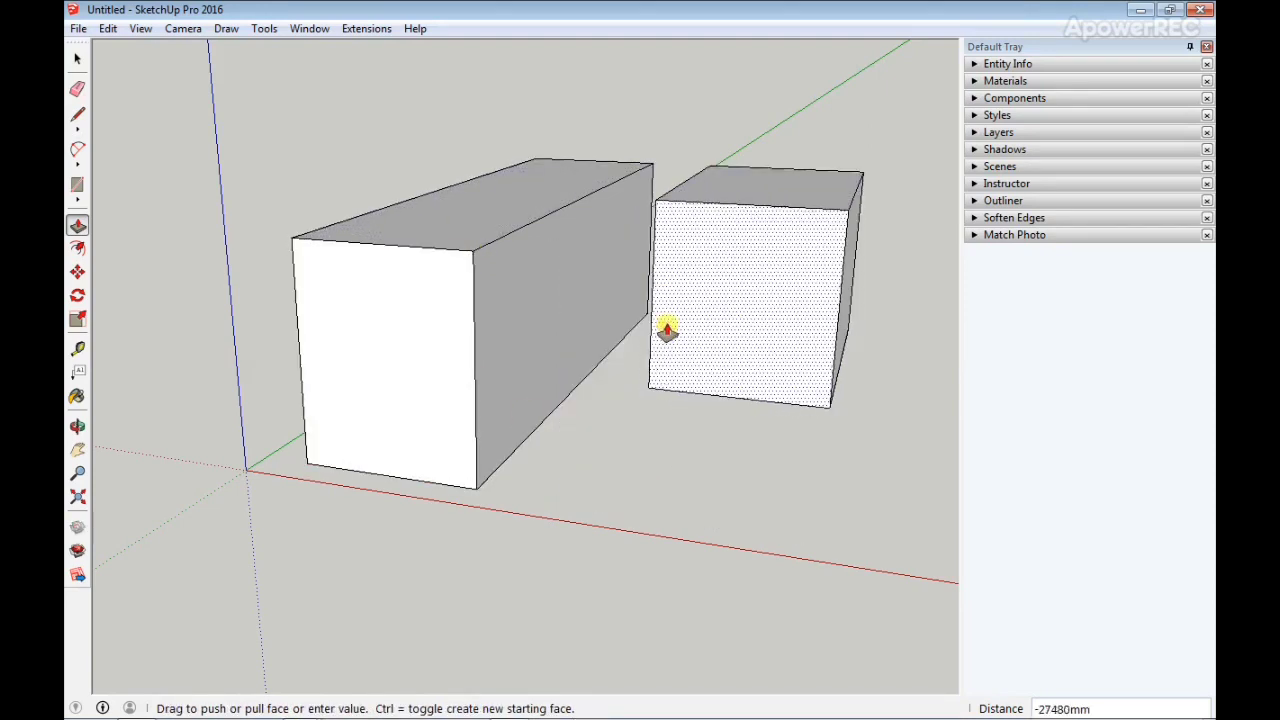
left_click(640, 360)
left_click(435, 375)
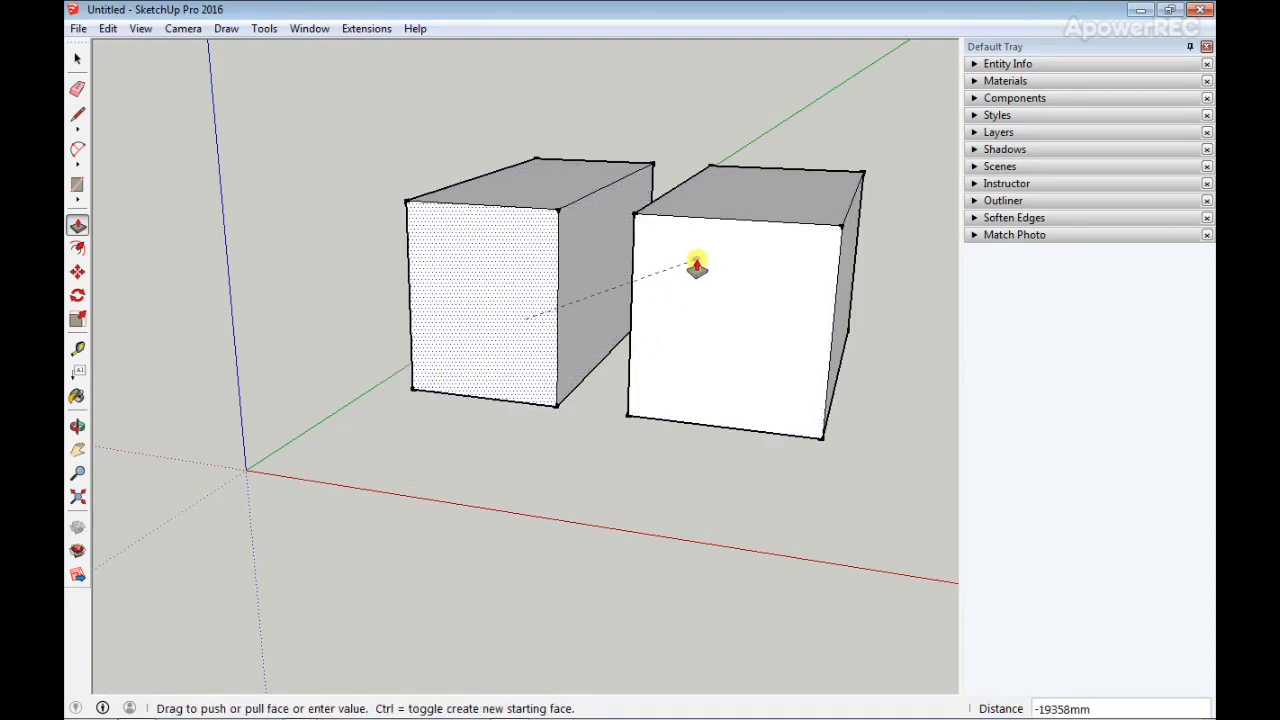
left_click(697, 265)
scroll(614, 437, "down", 3)
middle_click_drag(614, 437, 300, 330)
middle_click_drag(220, 317, 183, 447)
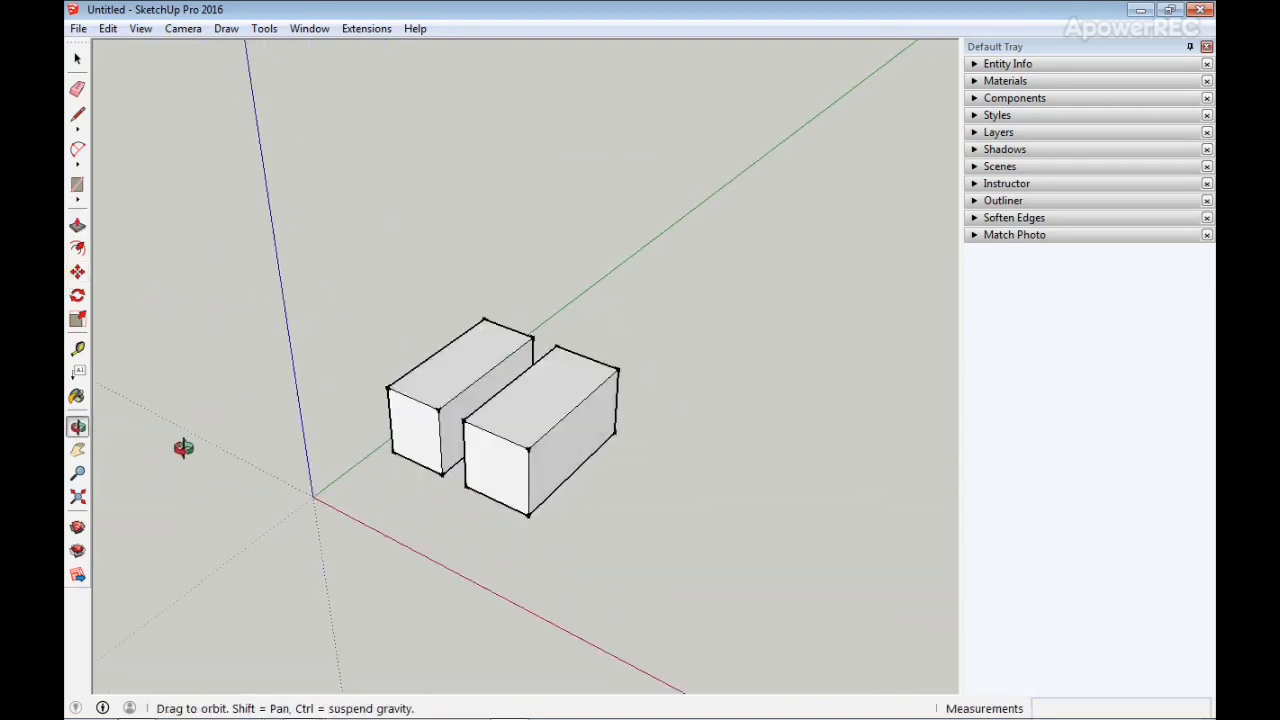
- Draw a trial circle on the ground in front of the boxes
key("c")
scroll(120, 250, "down", 1)
left_click(630, 487)
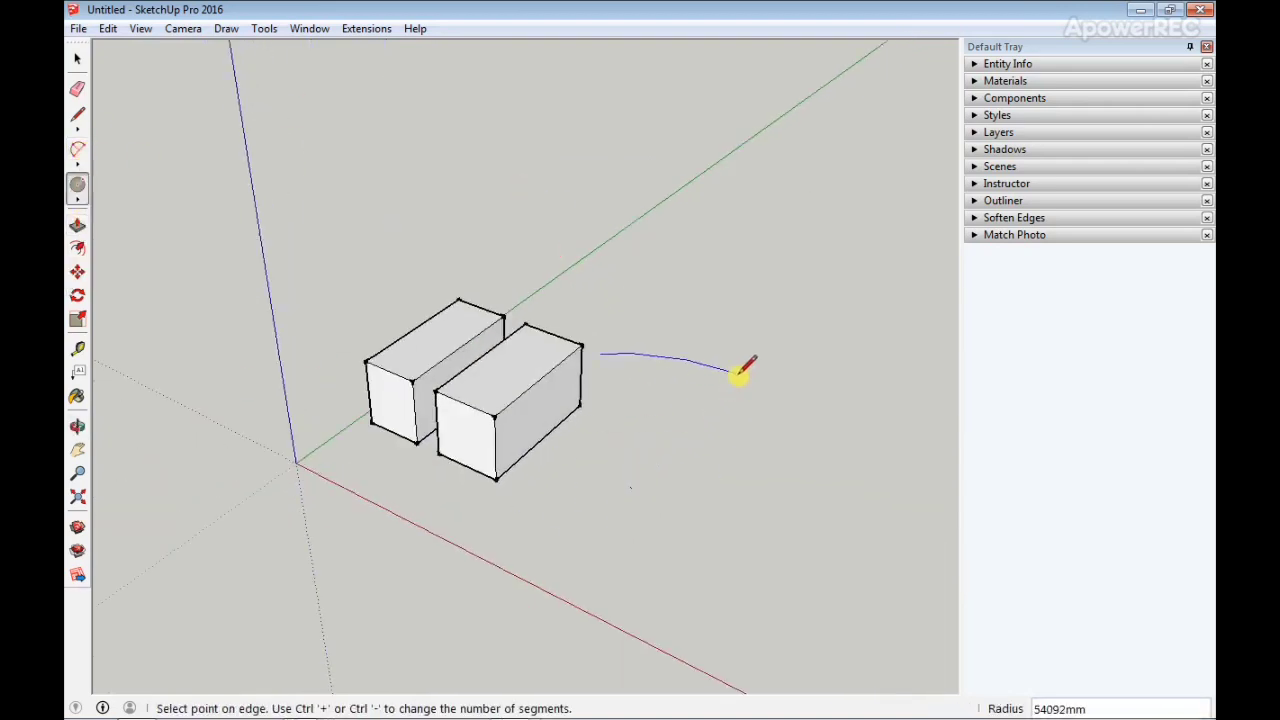
left_click(666, 449)
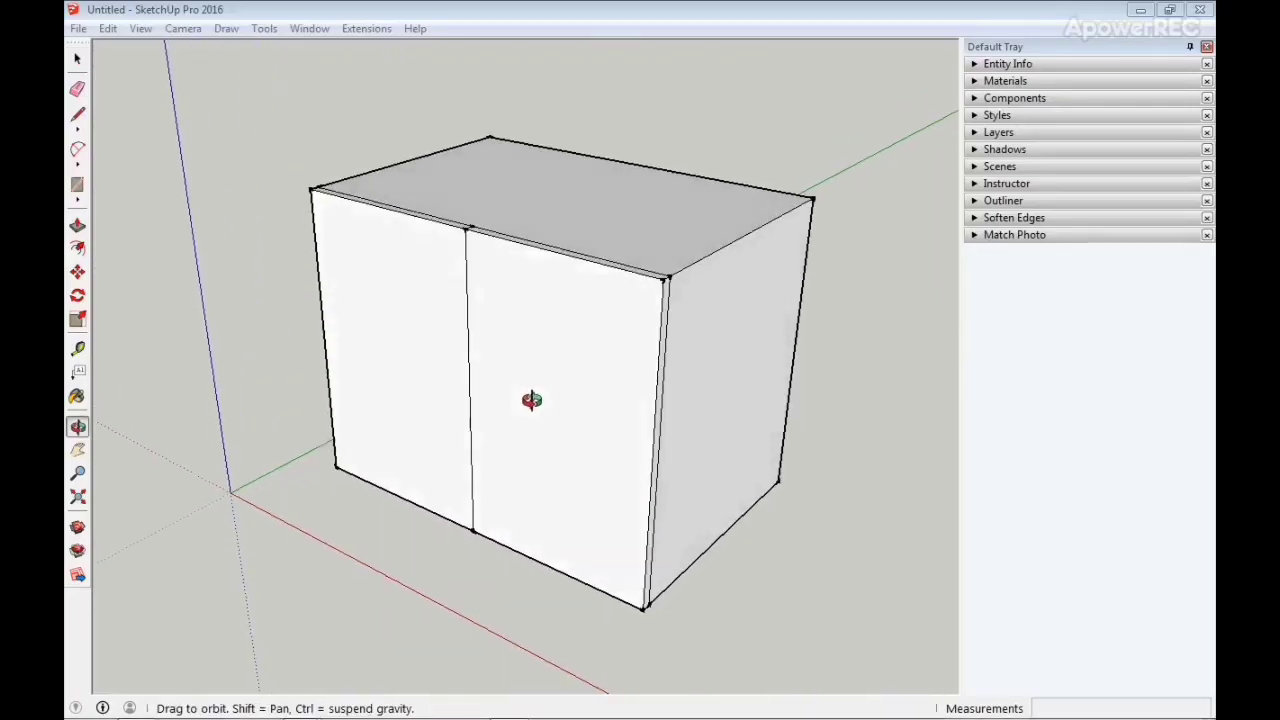
scroll(530, 401, "down", 1)
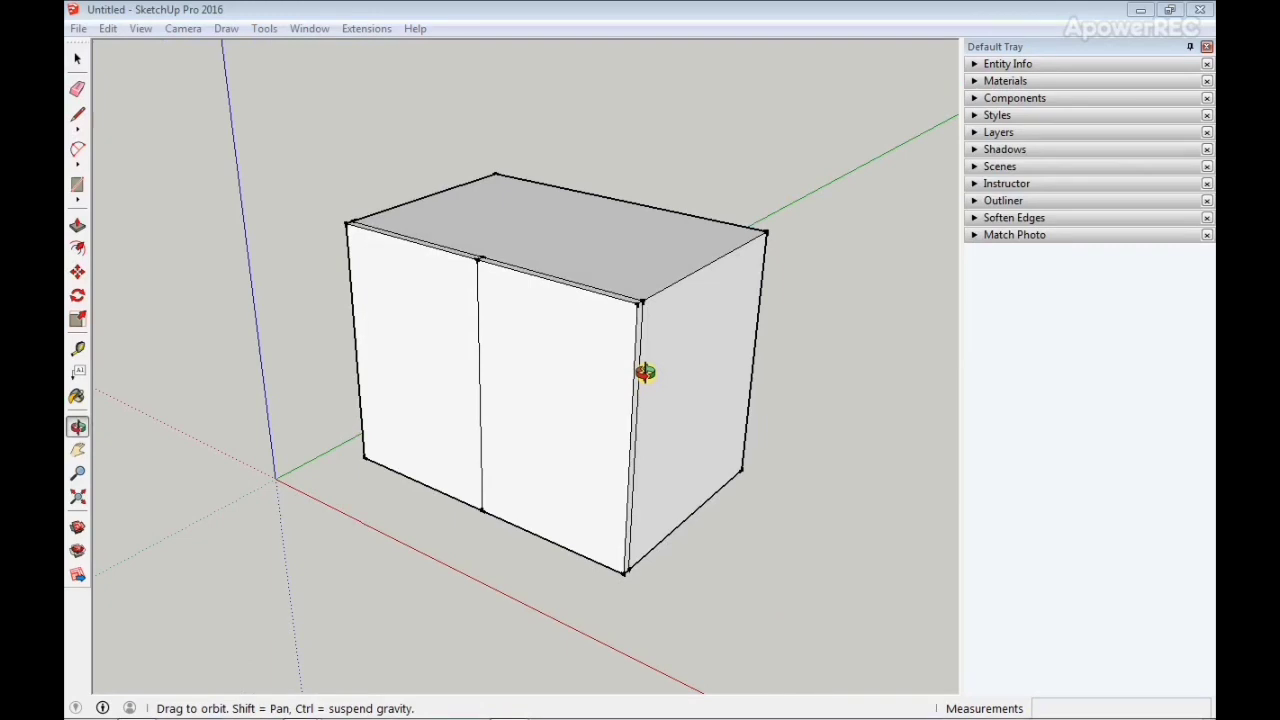
left_click_drag(645, 372, 628, 428)
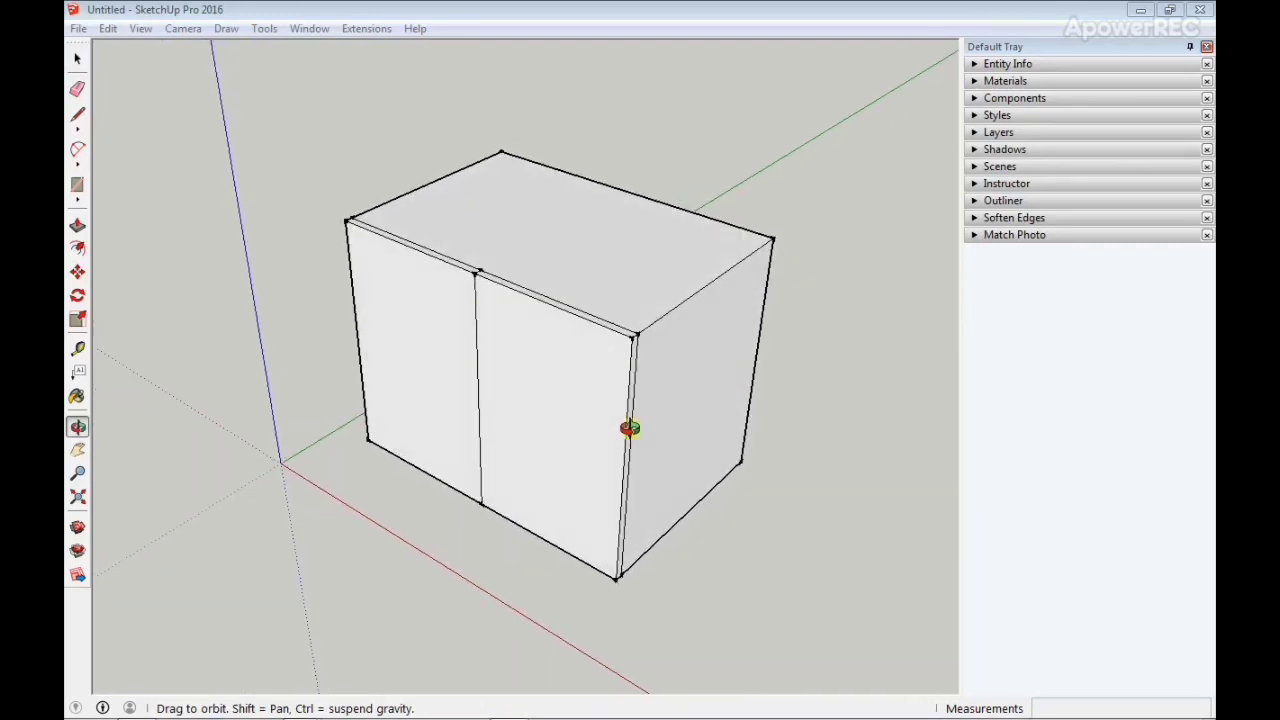
key("space")
left_click_drag(438, 236, 725, 636)
scroll(603, 346, "up", 2)
key("m")
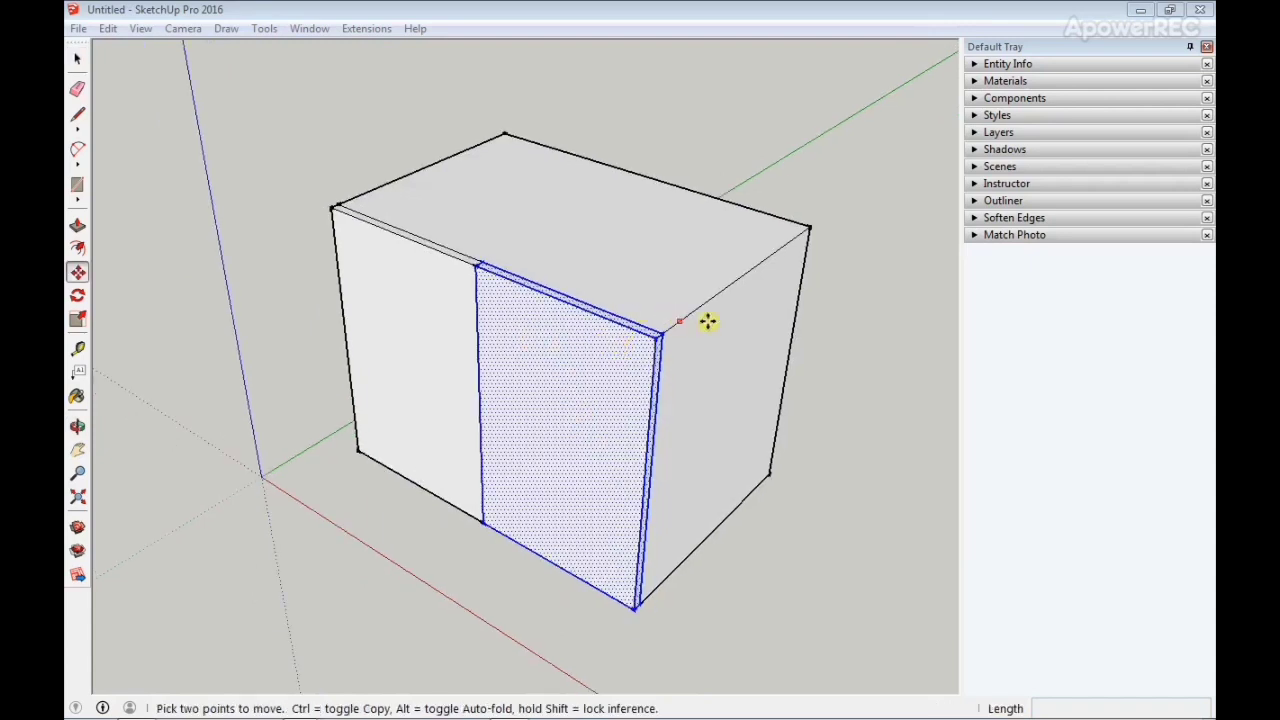
left_click(707, 303)
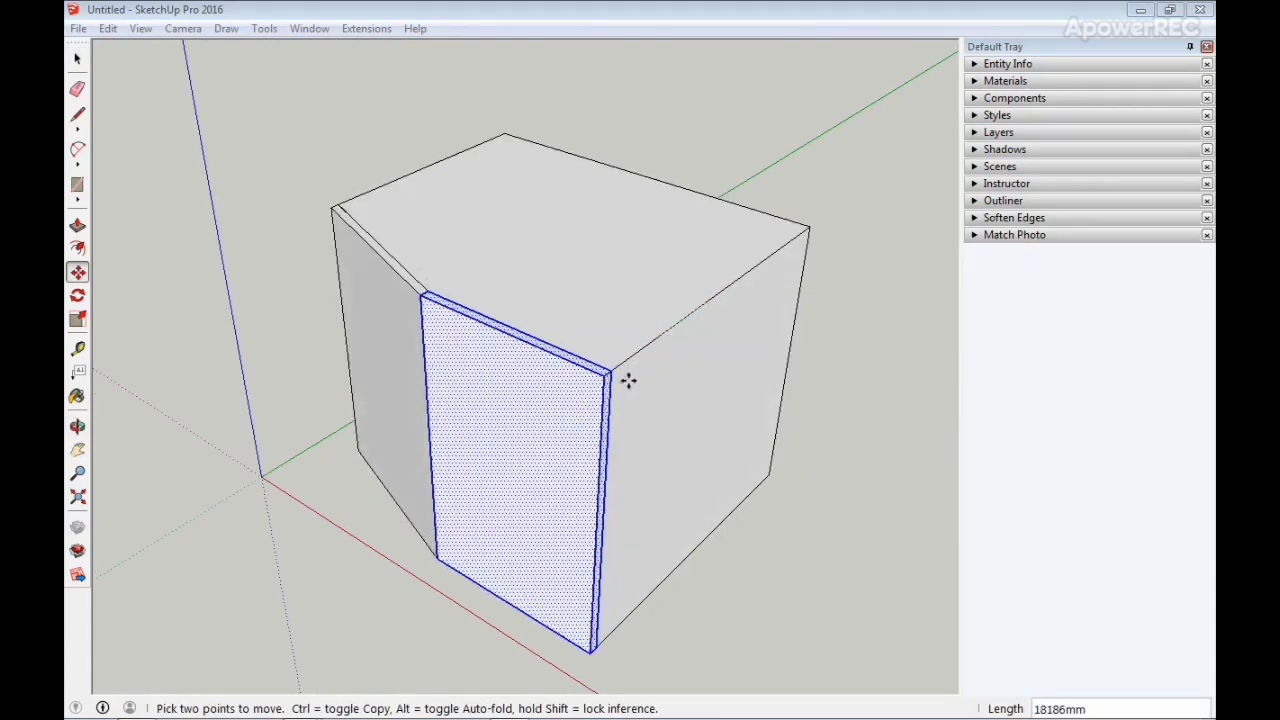
left_click(663, 371)
scroll(583, 331, "down", 2)
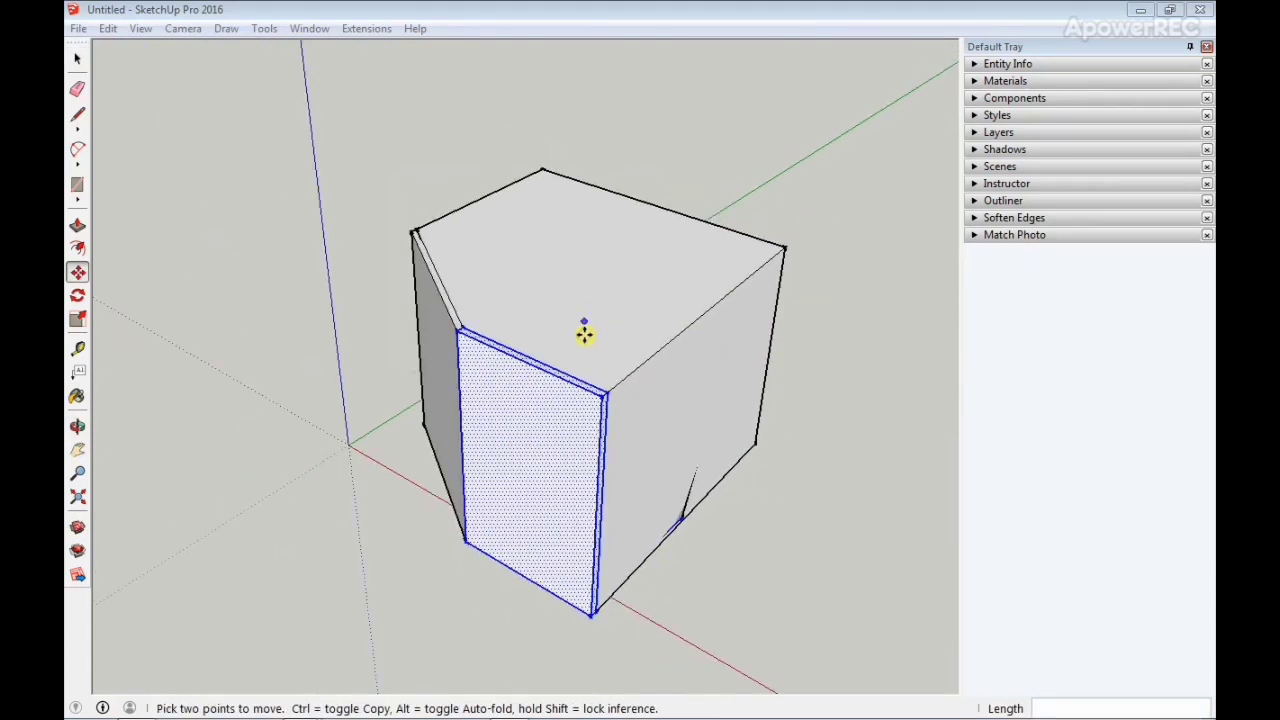
key("ctrl+z")
scroll(672, 300, "up", 3)
scroll(672, 299, "up", 1)
key("q")
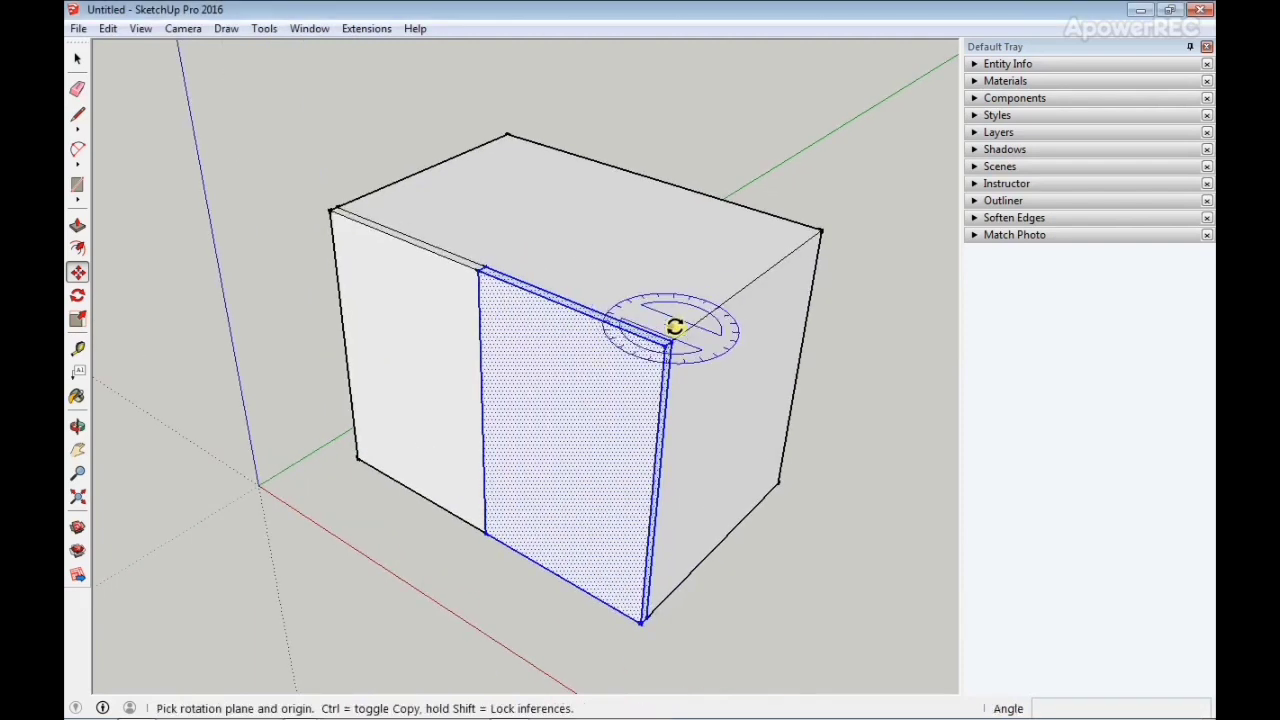
left_click(493, 267)
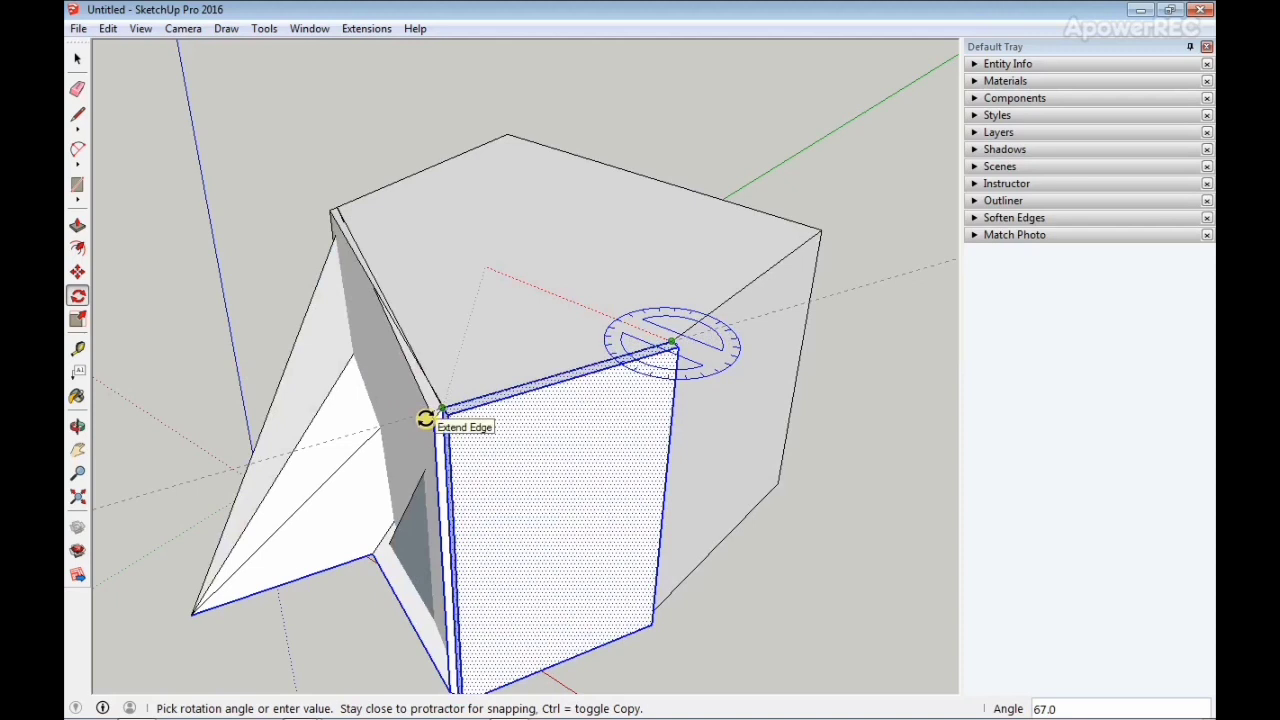
left_click(425, 418)
key("o")
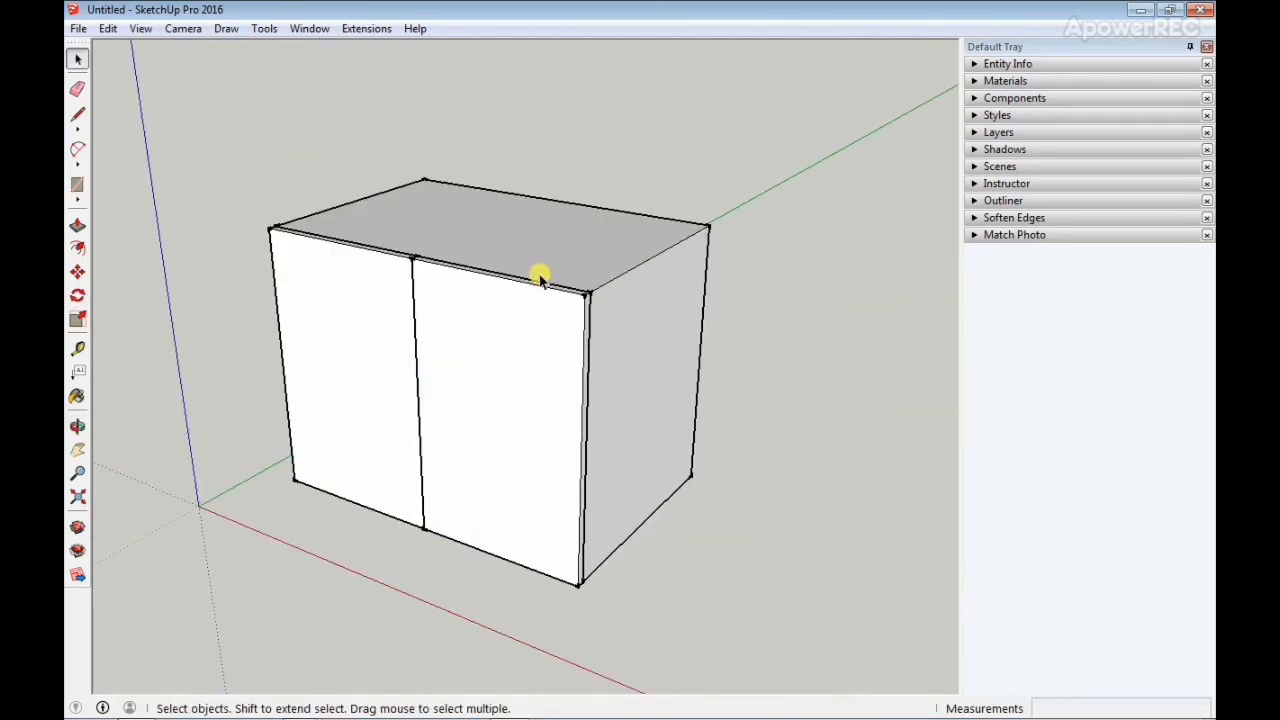
- Move the right door panel back into place and rotate it to swing open
left_click(463, 343)
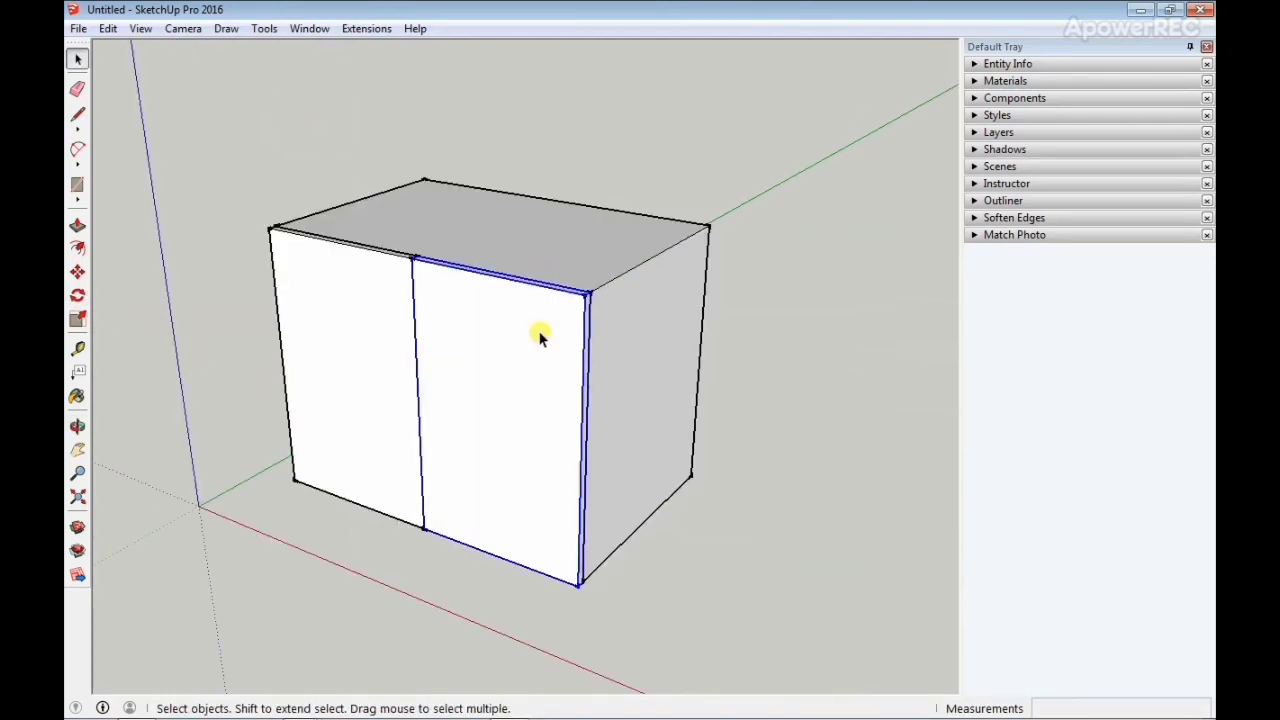
middle_click_drag(537, 334, 497, 429)
key("m")
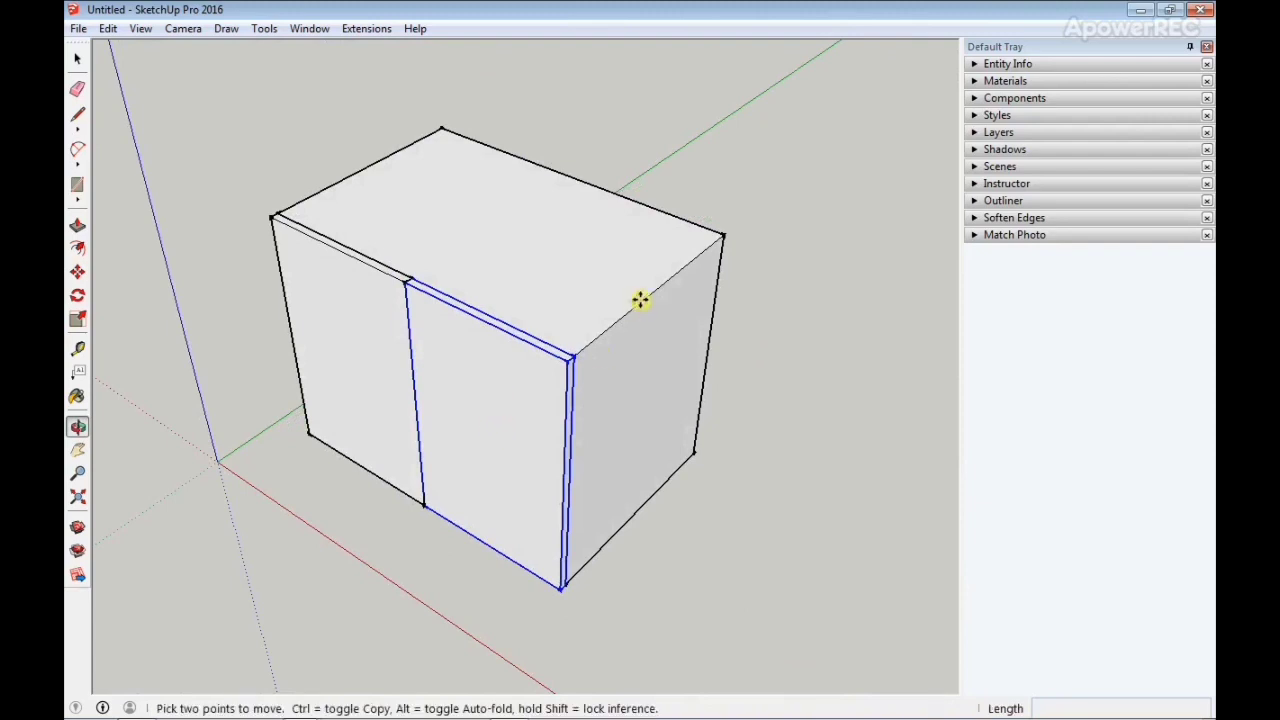
left_click(558, 357)
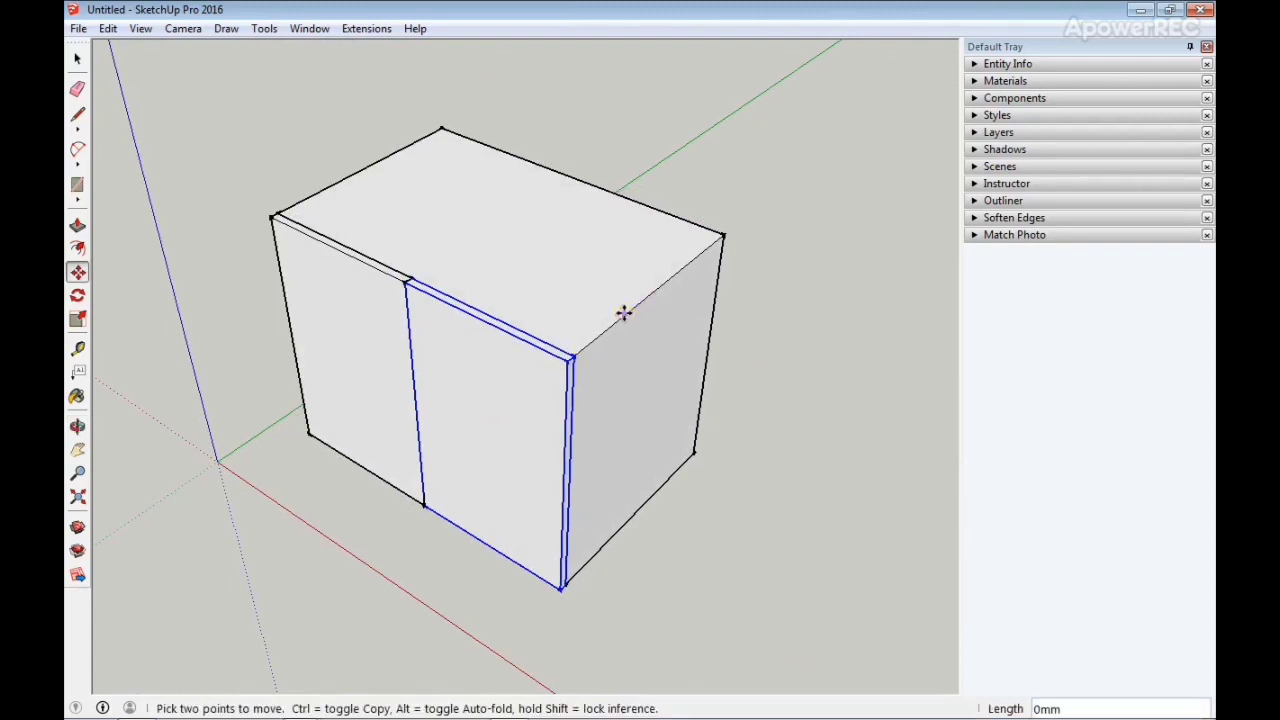
left_click(574, 350)
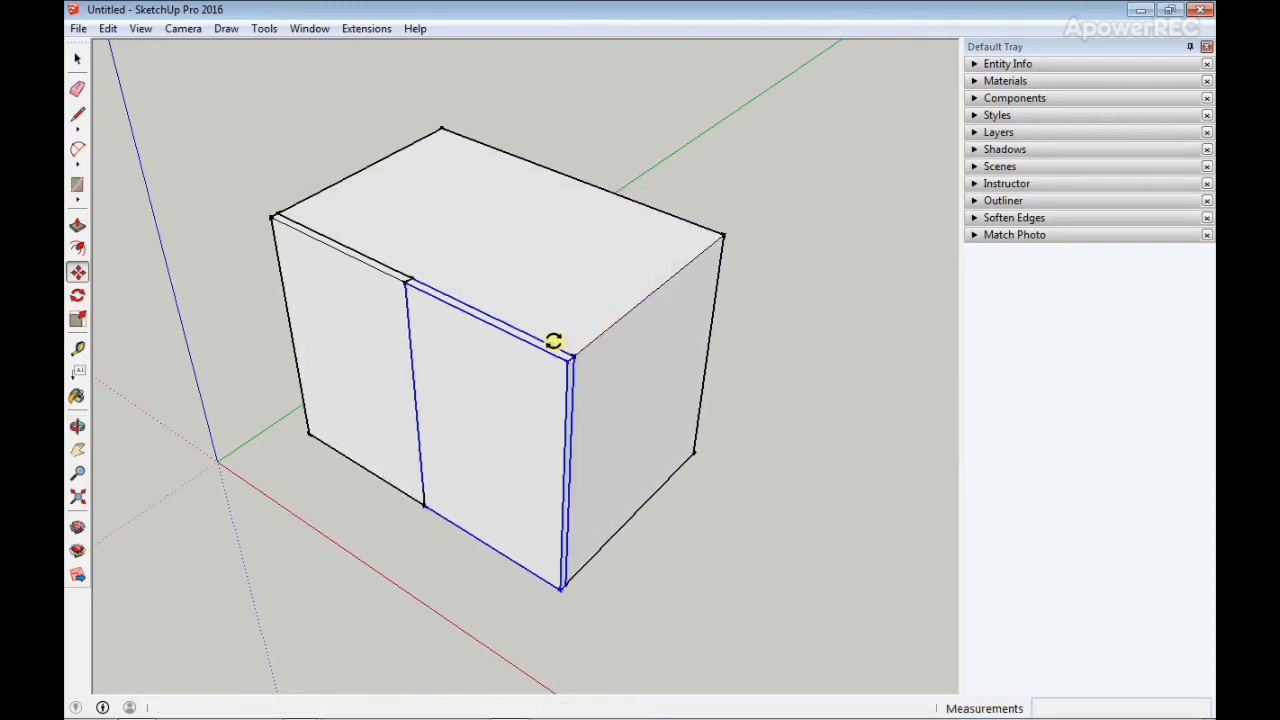
key("q")
left_click(574, 352)
left_click(409, 277)
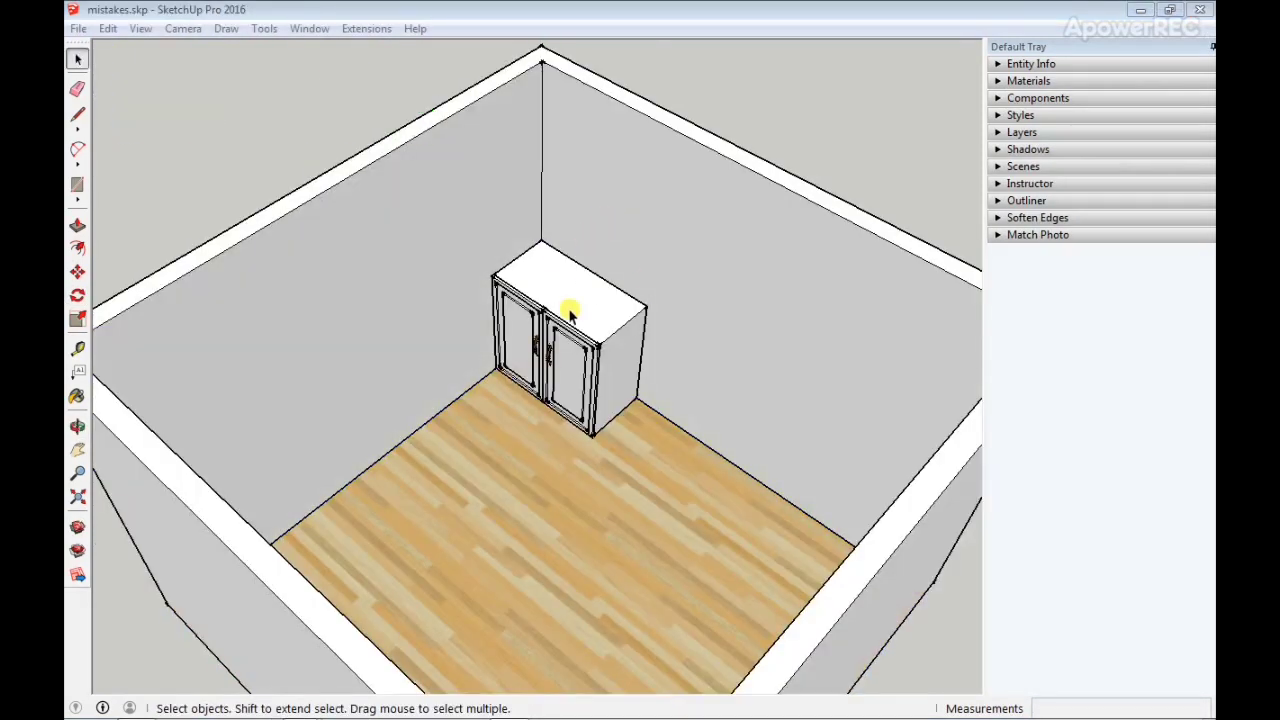
- Enter the cabinet and one of its doors for editing, then view the room from above
left_click(566, 303)
double_click(561, 284)
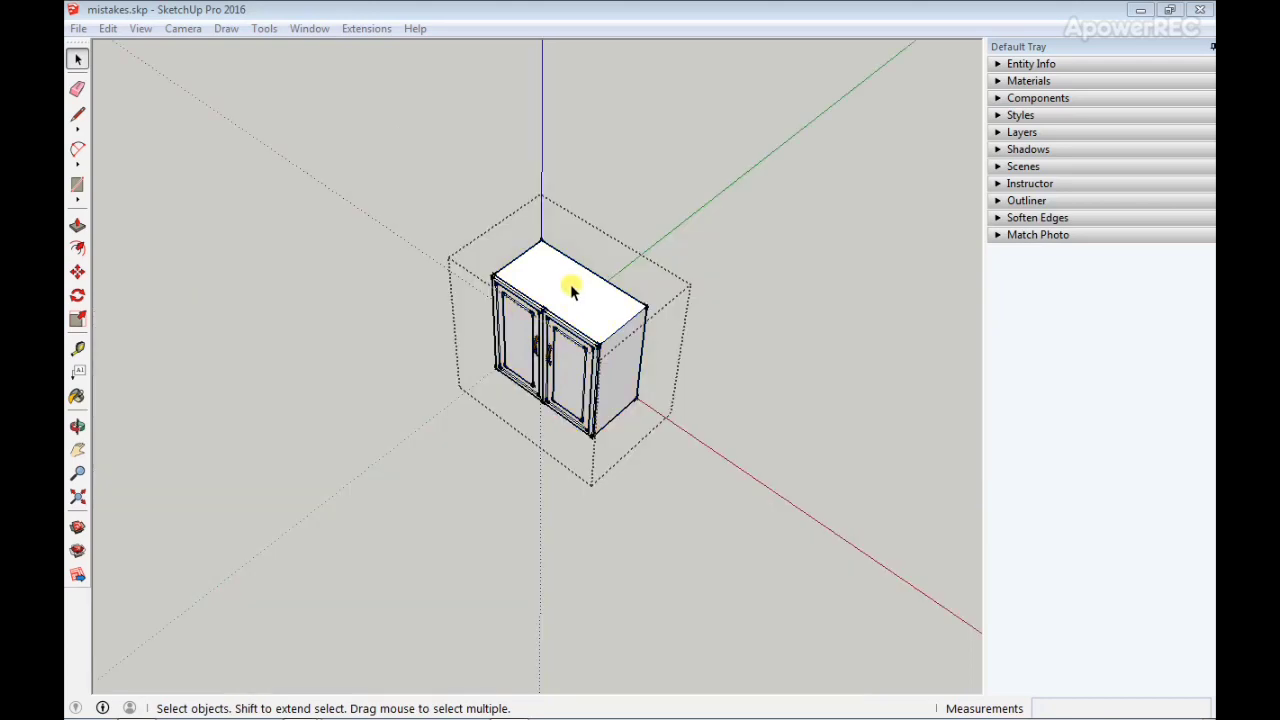
middle_click_drag(570, 284, 603, 257)
double_click(576, 256)
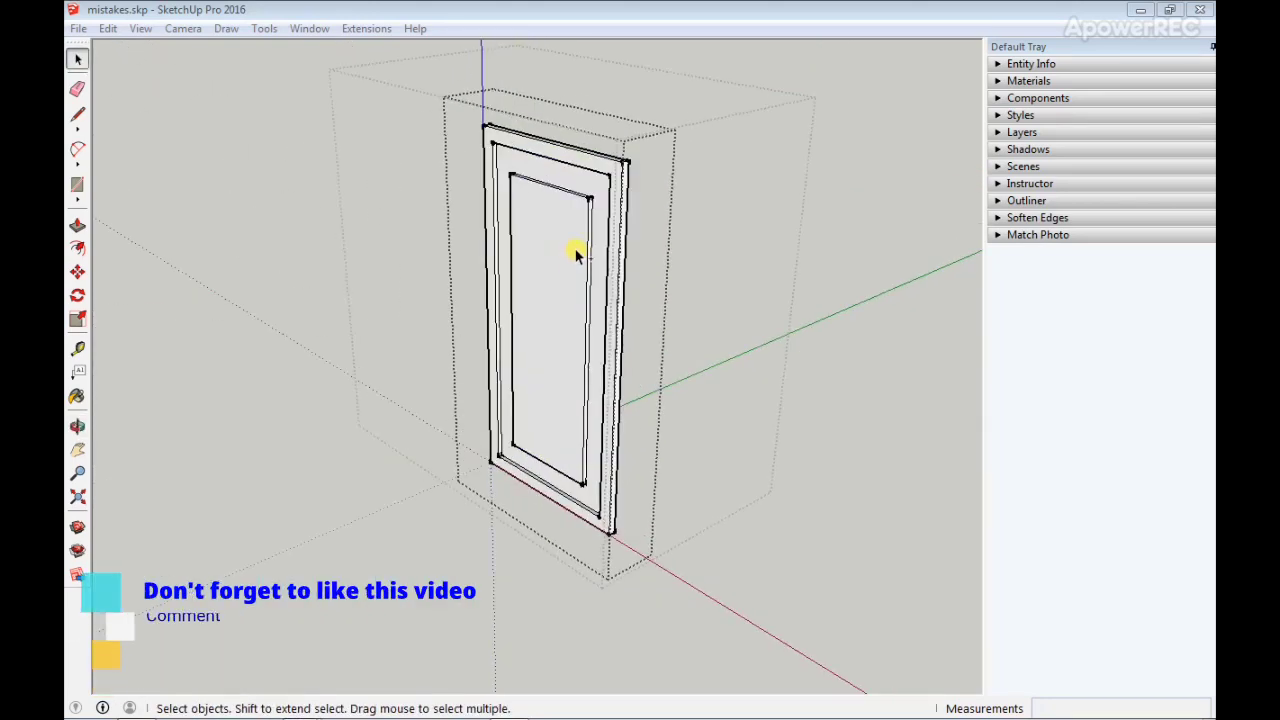
scroll(519, 450, "down", 3)
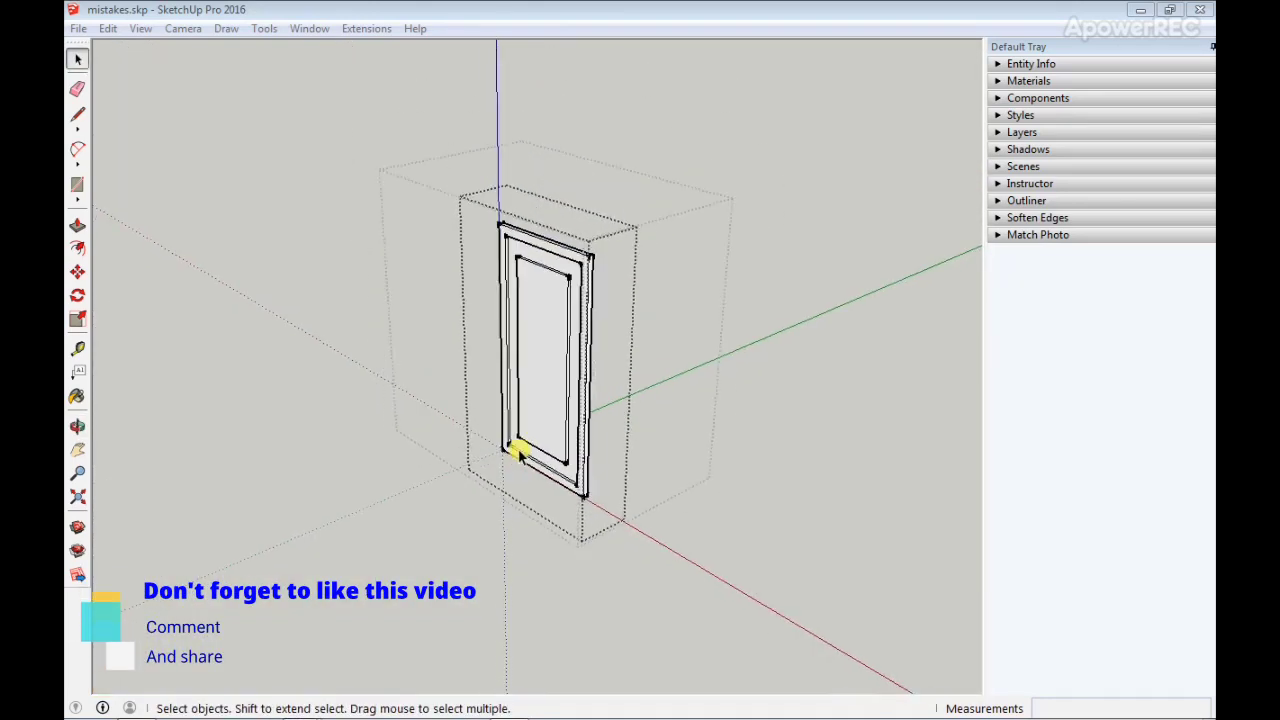
scroll(519, 450, "down", 6)
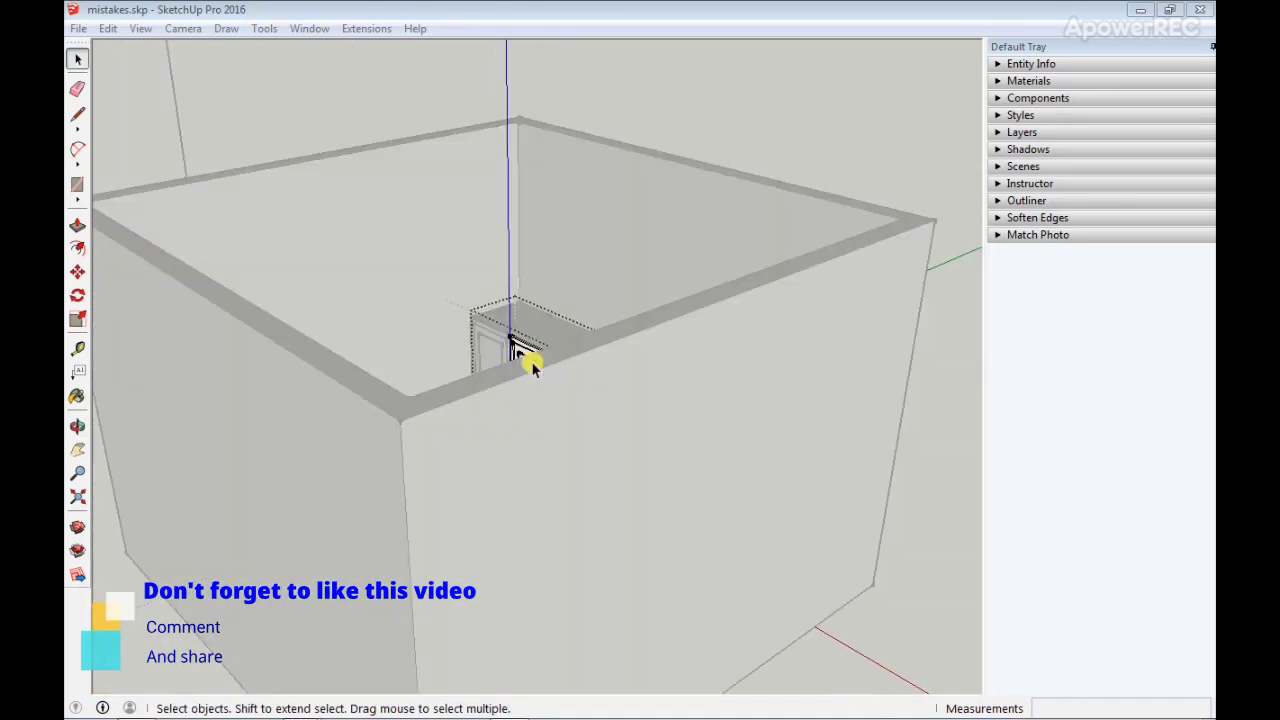
middle_click_drag(557, 394, 575, 390)
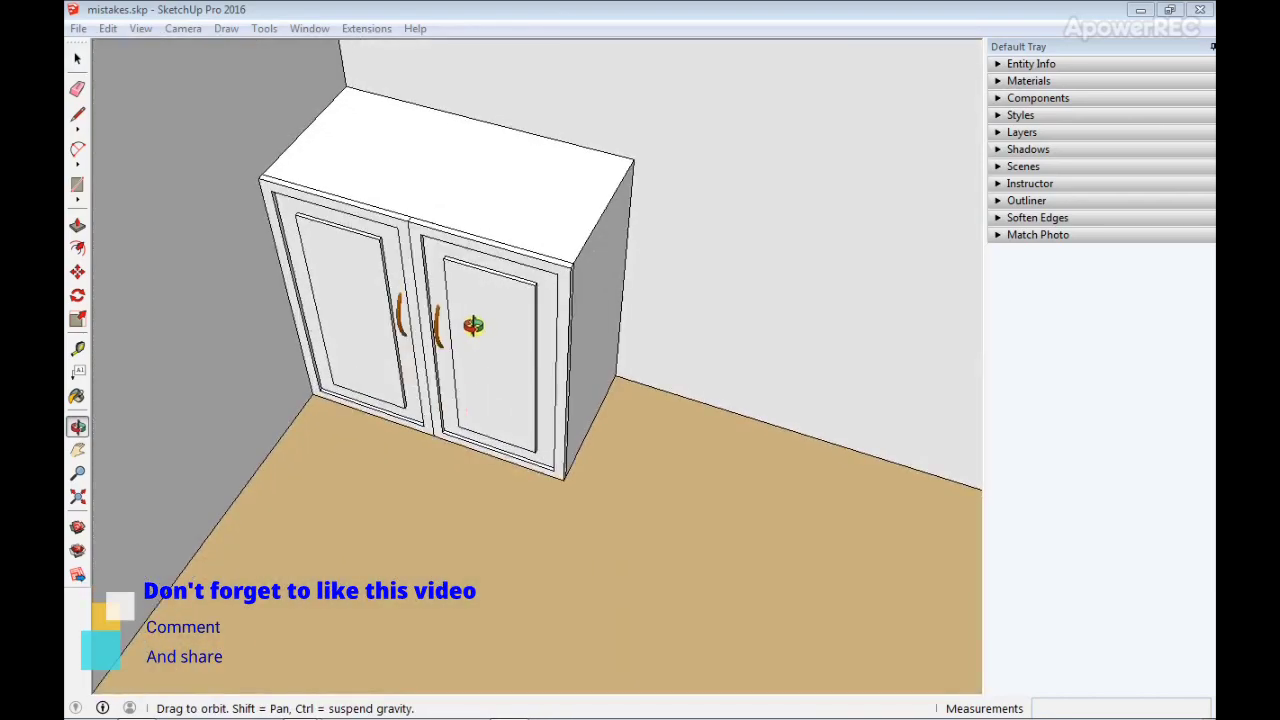
scroll(477, 323, "up", 3)
key("space")
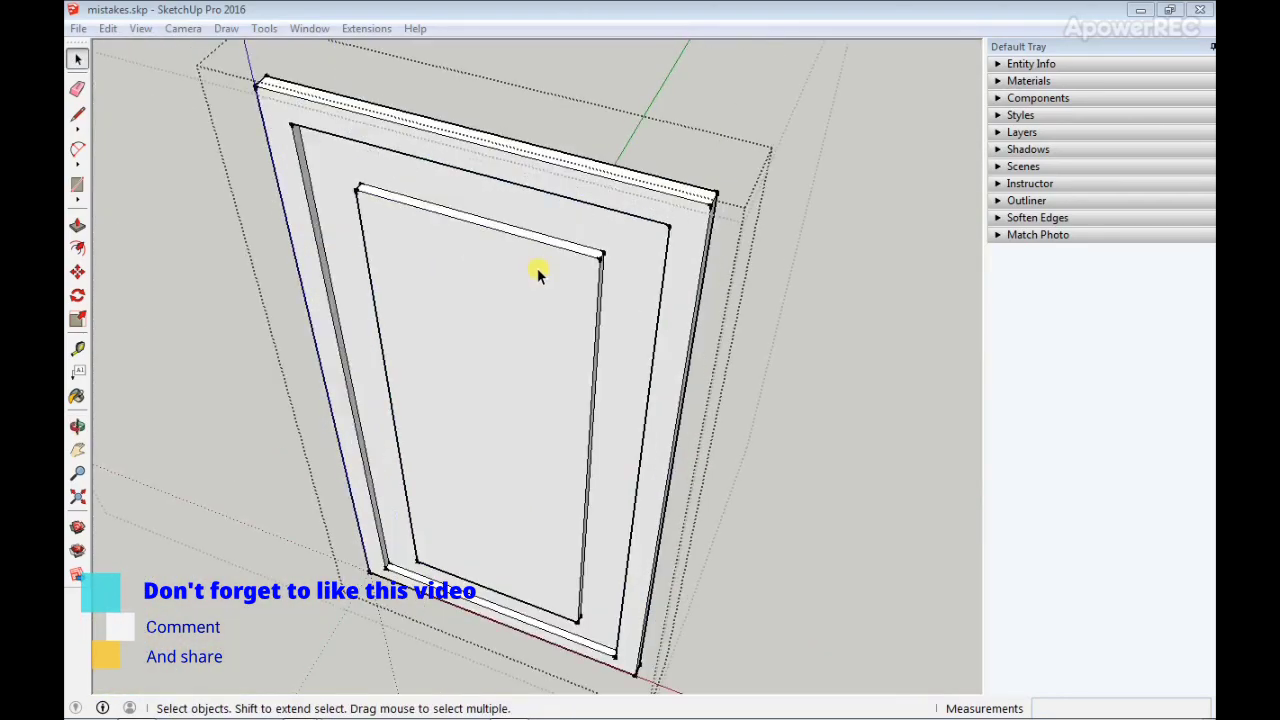
scroll(537, 268, "down", 6)
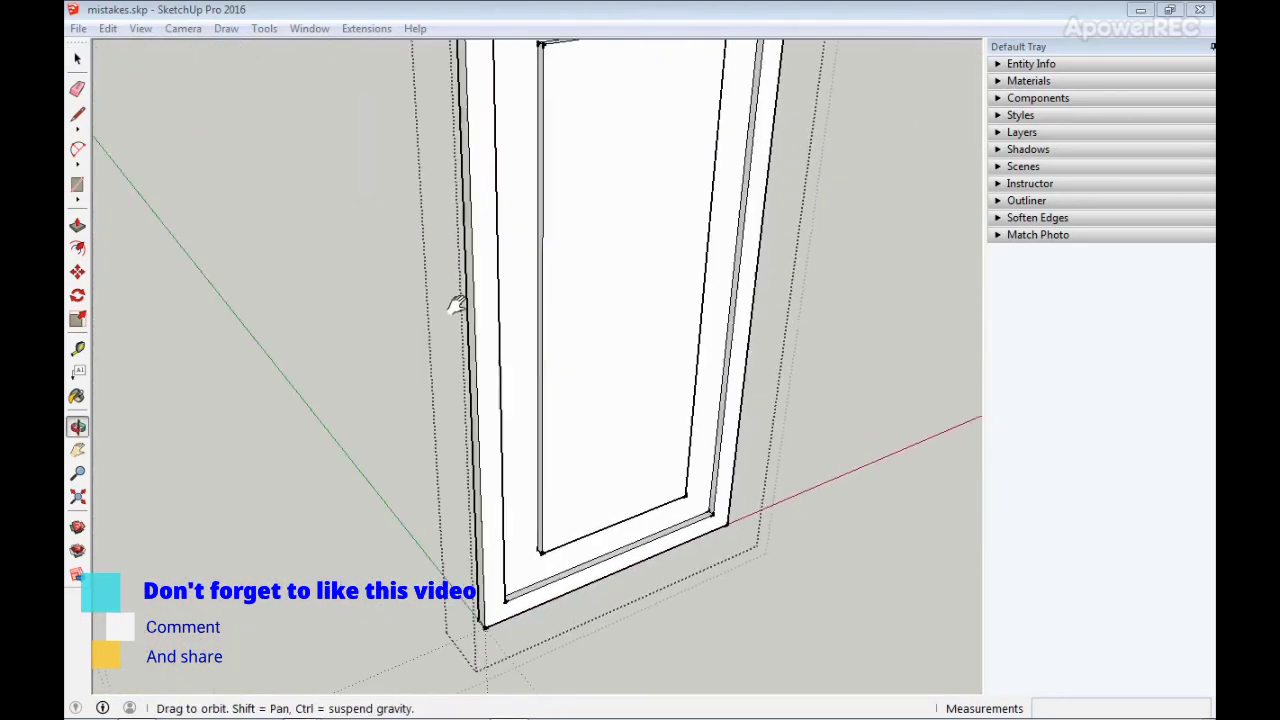
middle_click_drag(449, 309, 587, 290)
scroll(587, 290, "up", 3)
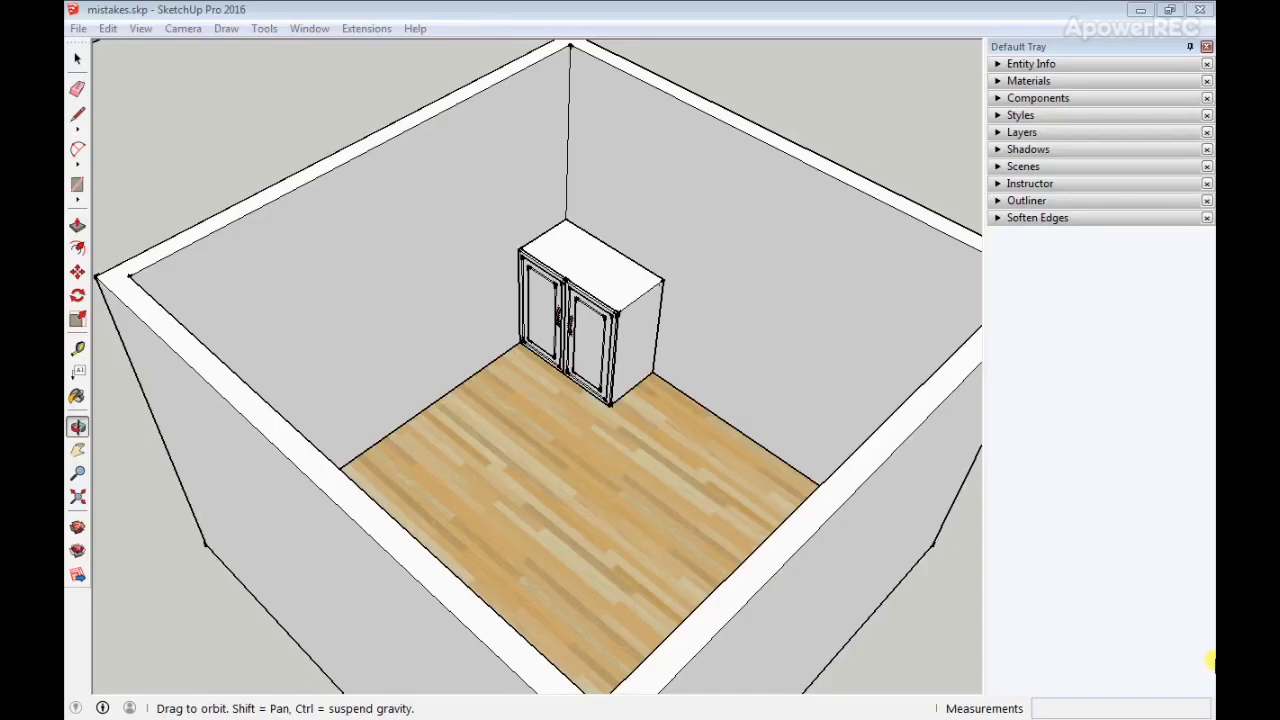
left_click_drag(1210, 618, 1210, 670)
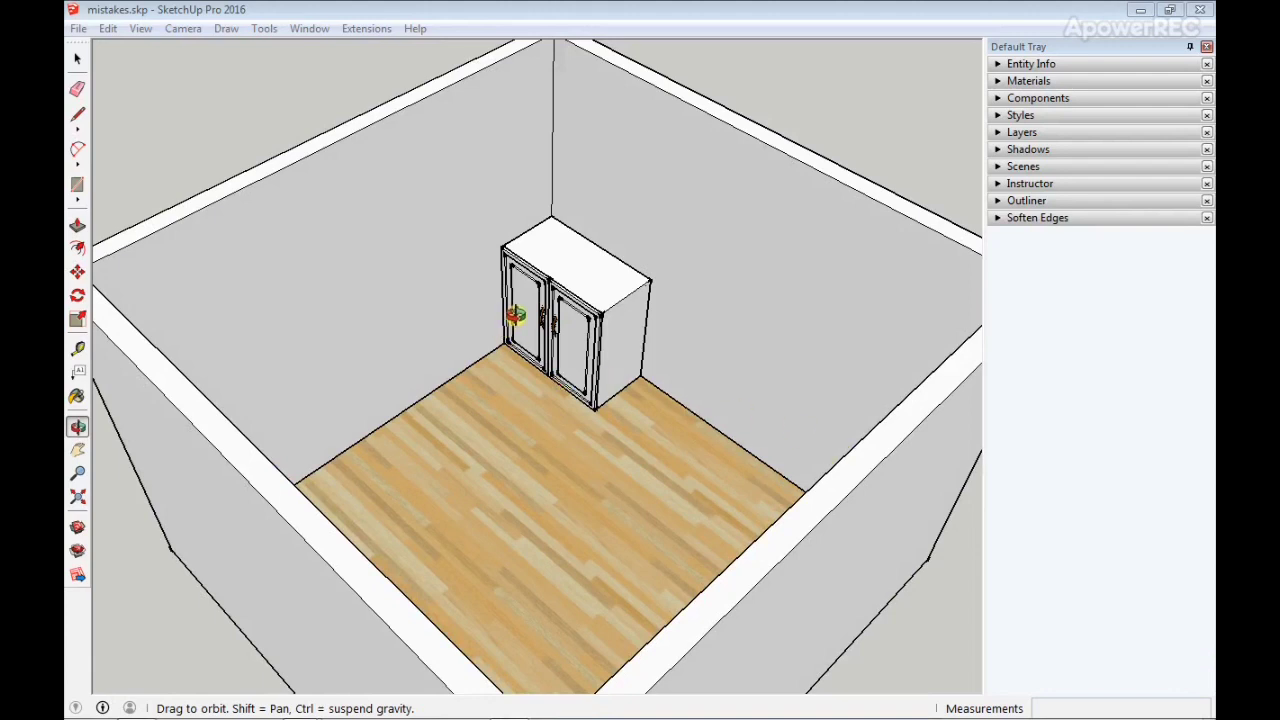
scroll(558, 356, "down", 4)
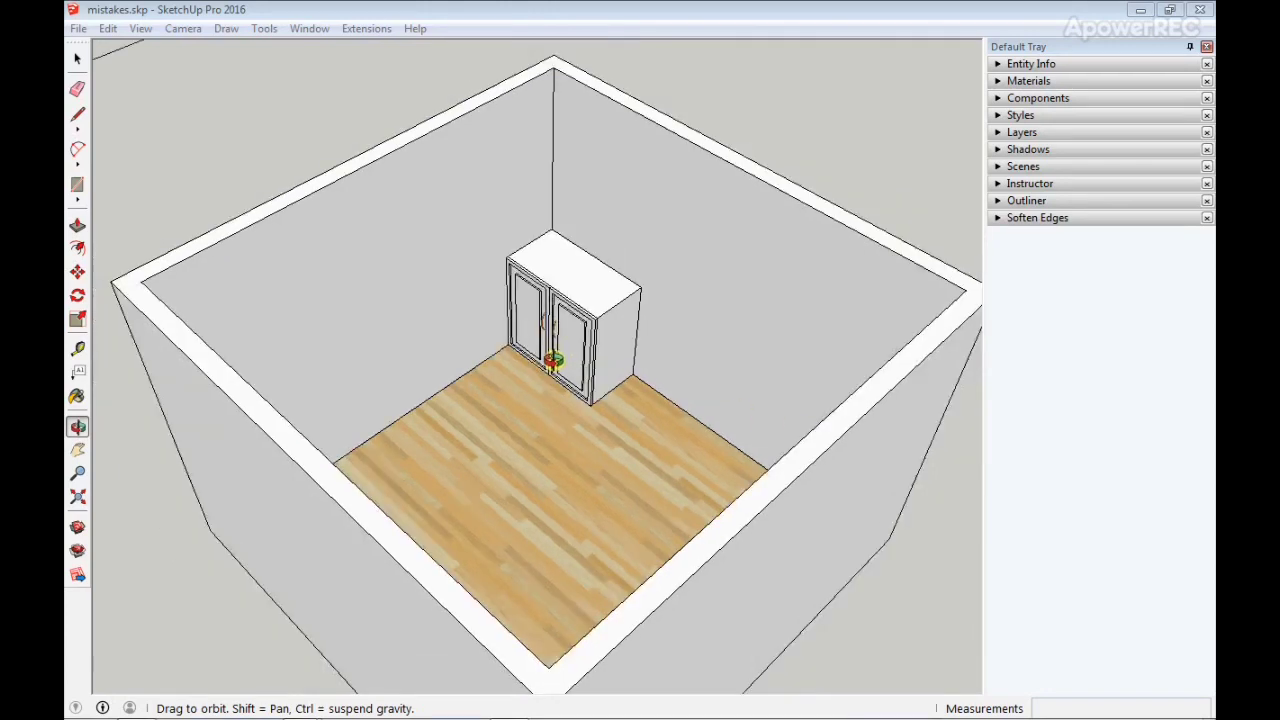
- Make EFFECT COMPONENT, topography and other hidden layers lower in the list visible
scroll(541, 366, "down", 1)
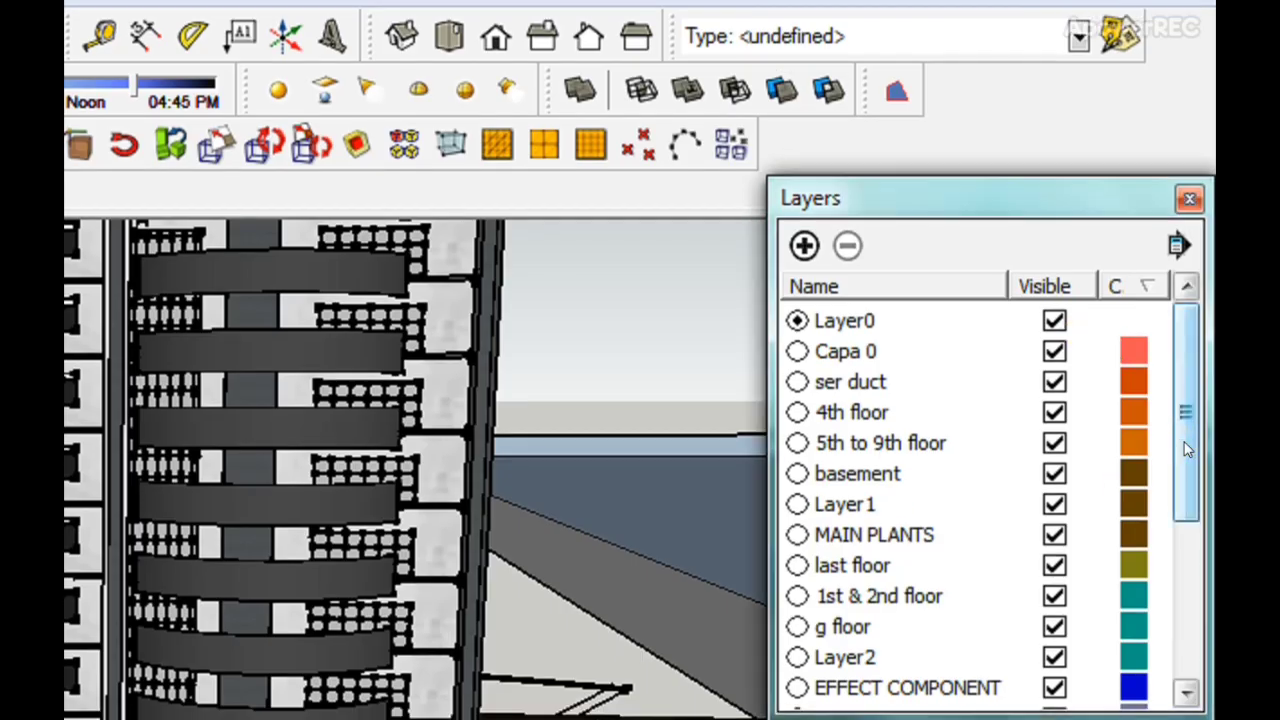
scroll(1195, 300, "down", 3)
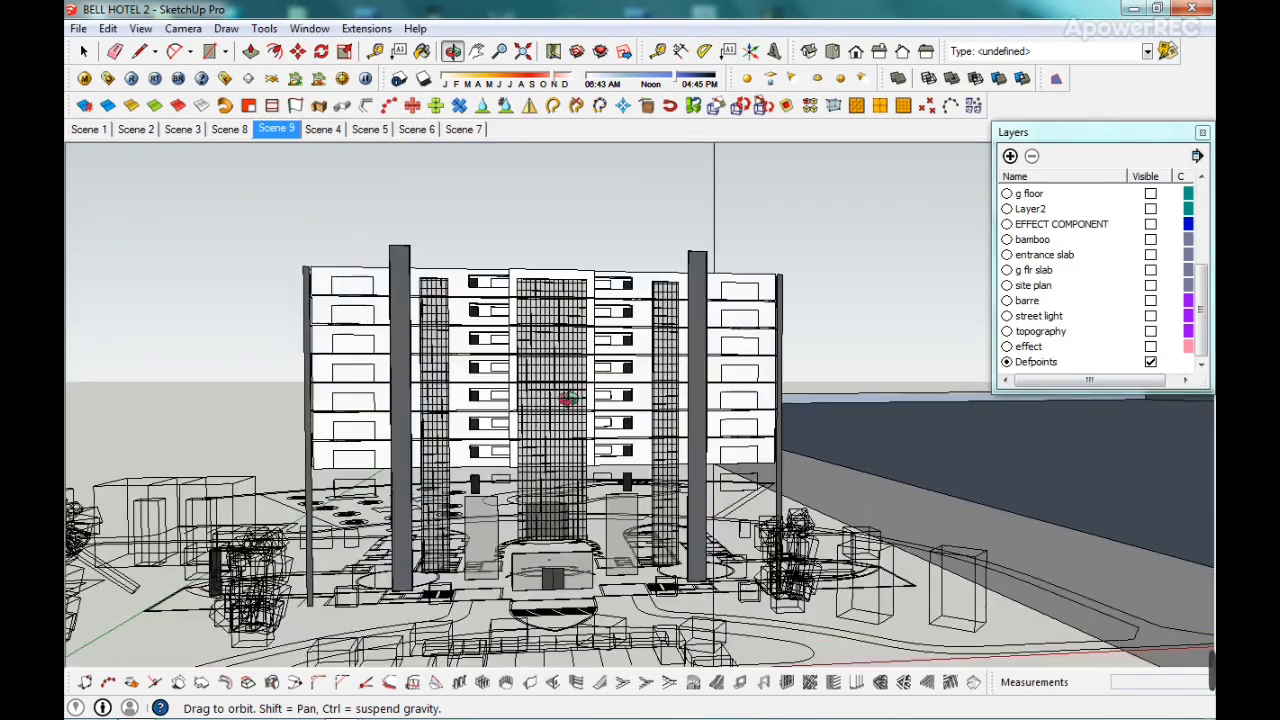
left_click(1150, 224)
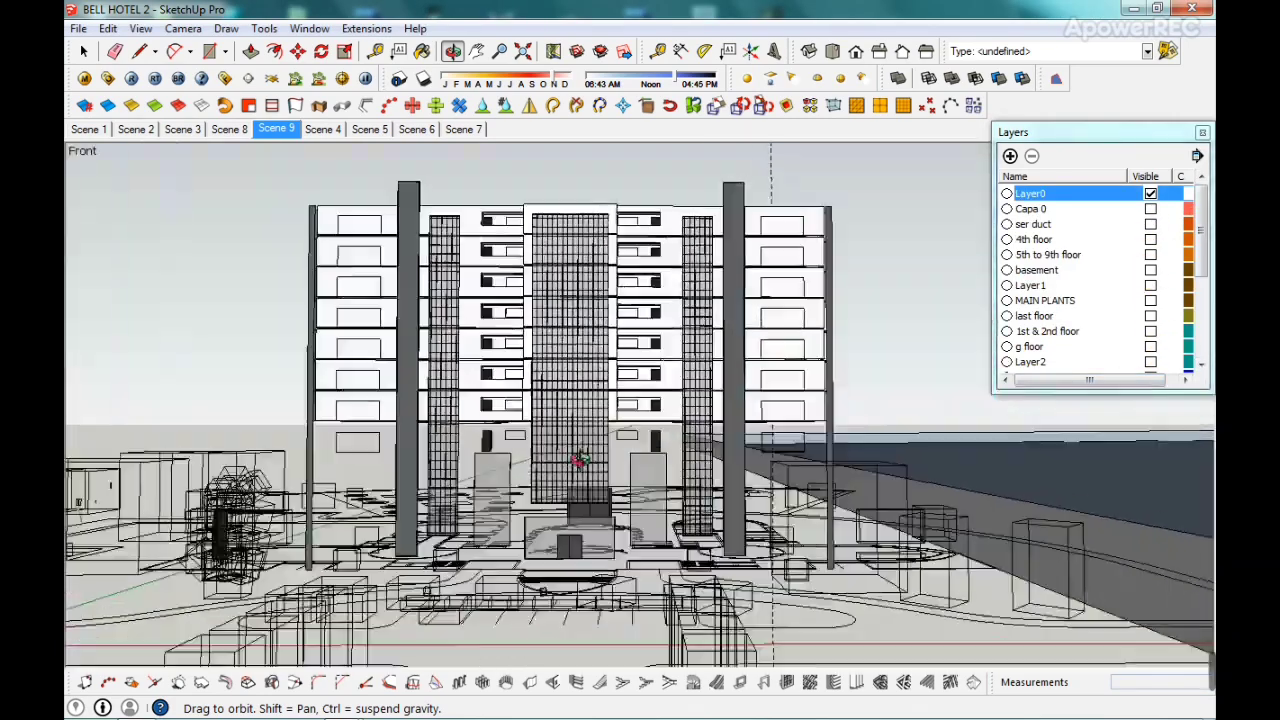
scroll(1198, 300, "down", 3)
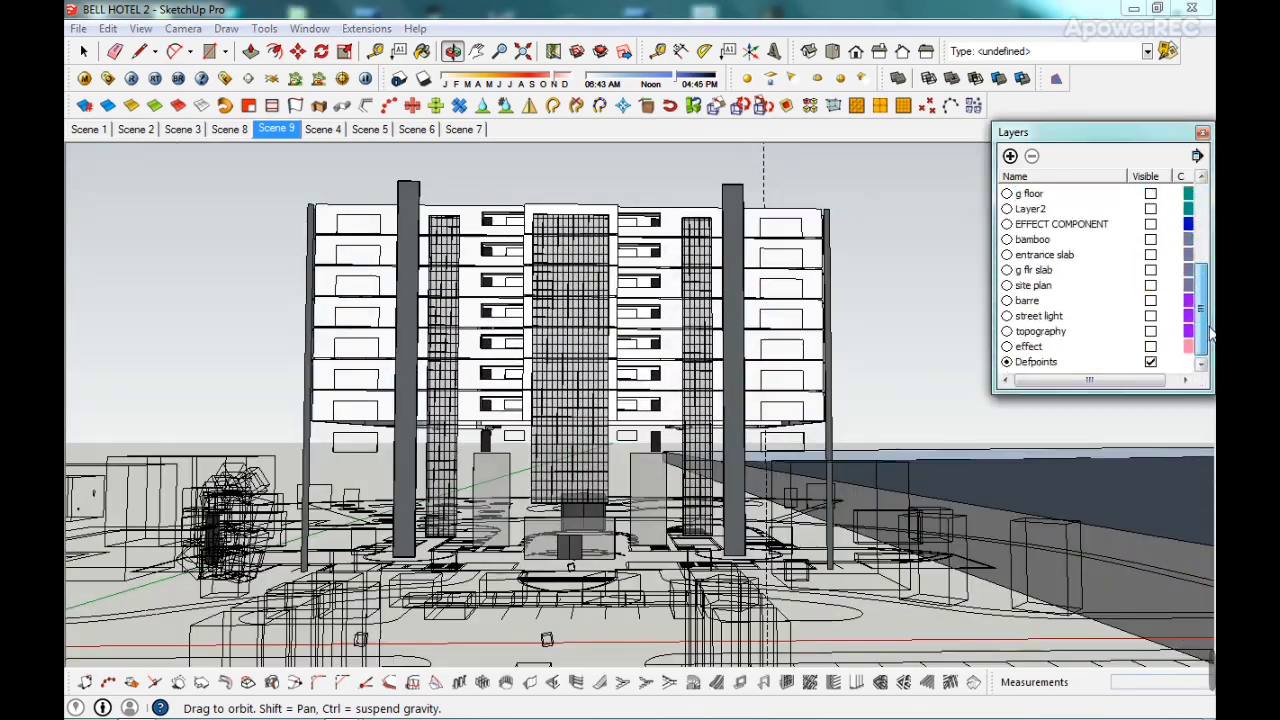
left_click(1007, 331)
left_click(1150, 315)
left_click(1150, 300)
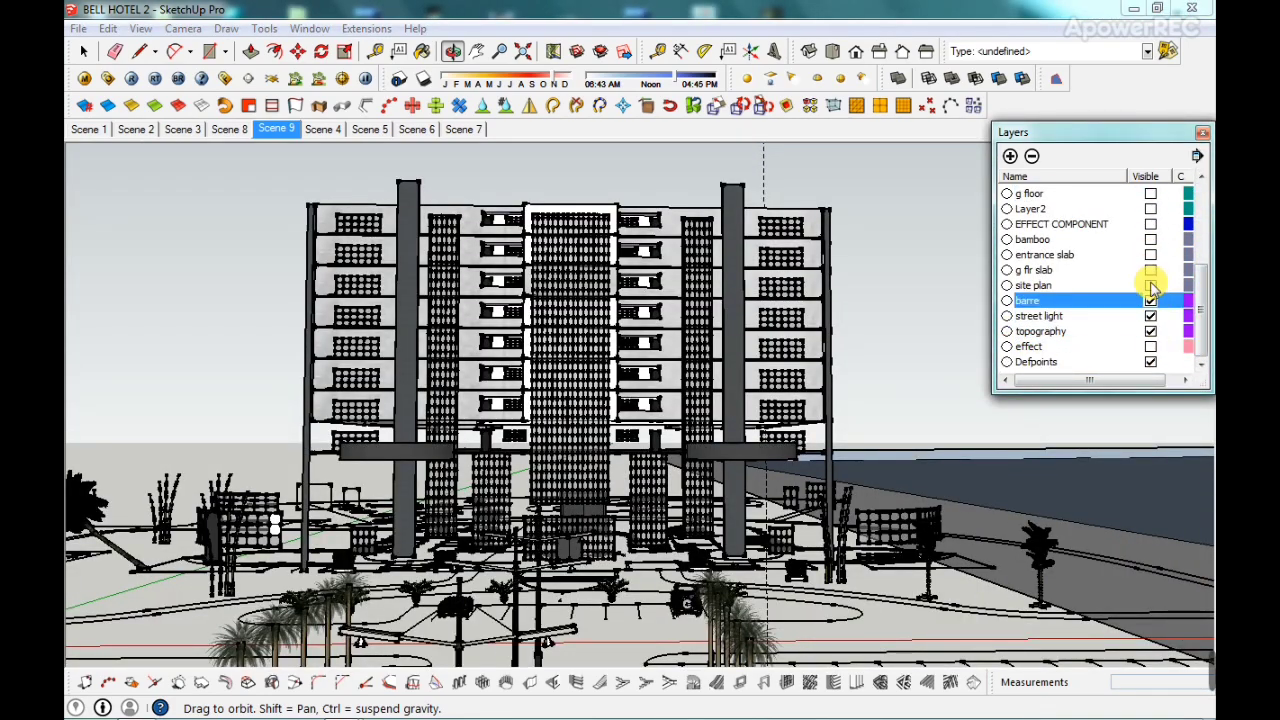
left_click(1150, 346)
- Turn on site plan, g flr slab, entrance slab, bamboo, g floor, 1st & 2nd floor and Layer2
scroll(1152, 312, "up", 1)
left_click(1150, 300)
left_click(1150, 285)
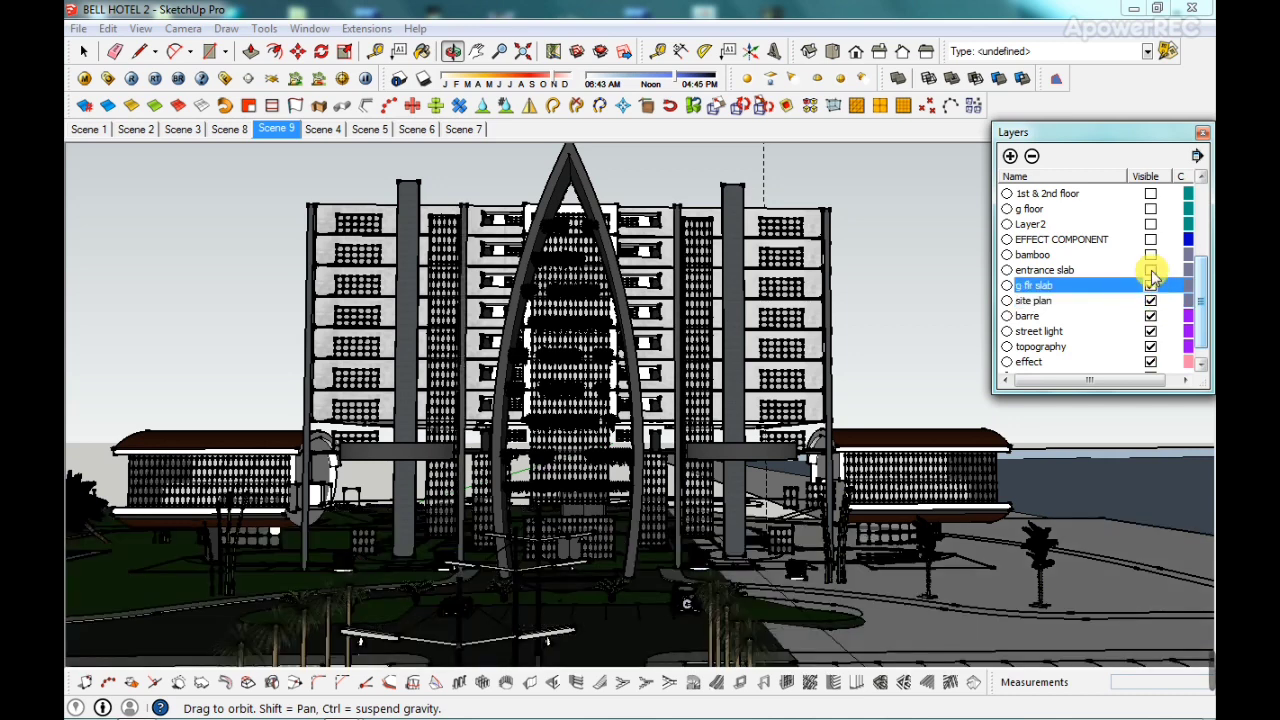
left_click(1150, 270)
left_click(1150, 254)
left_click(1150, 239)
left_click(1150, 208)
left_click(1150, 193)
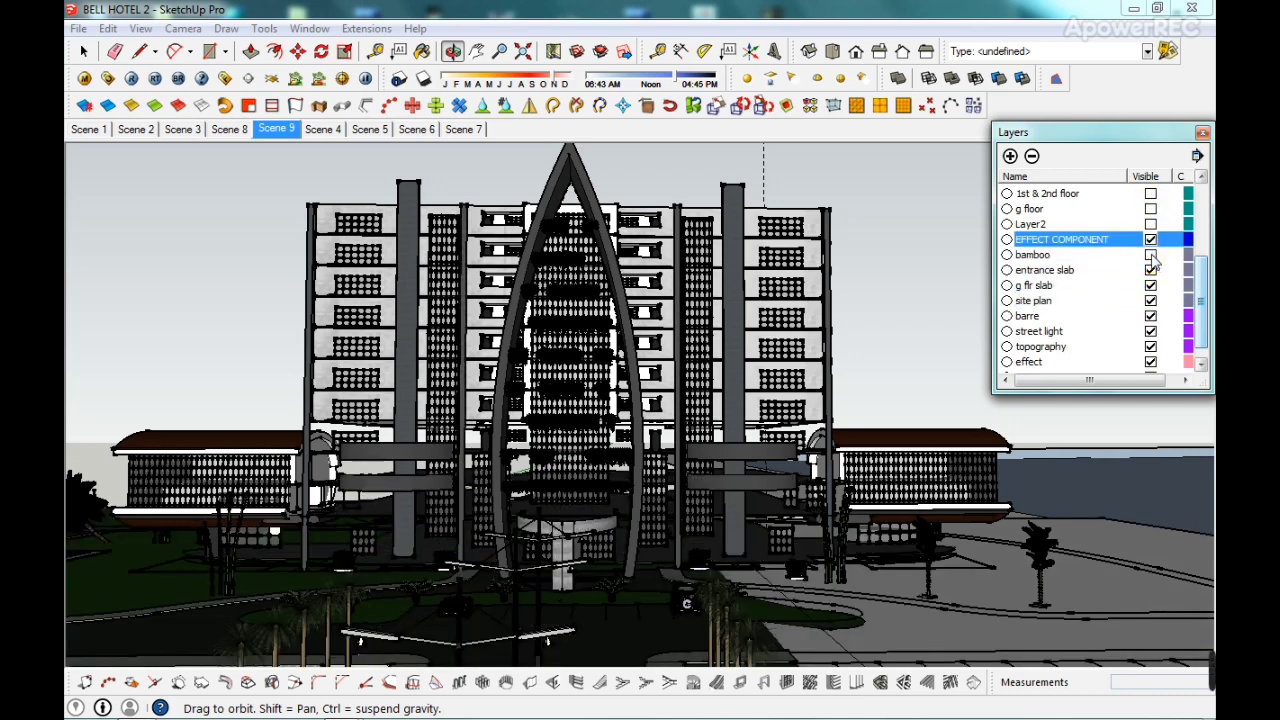
left_click(1150, 224)
- Tick Visible for the remaining hidden layers further up the list
scroll(1199, 230, "up", 3)
left_click(1150, 315)
left_click(1150, 300)
left_click(1150, 285)
left_click(1150, 270)
left_click(1150, 254)
left_click(1150, 239)
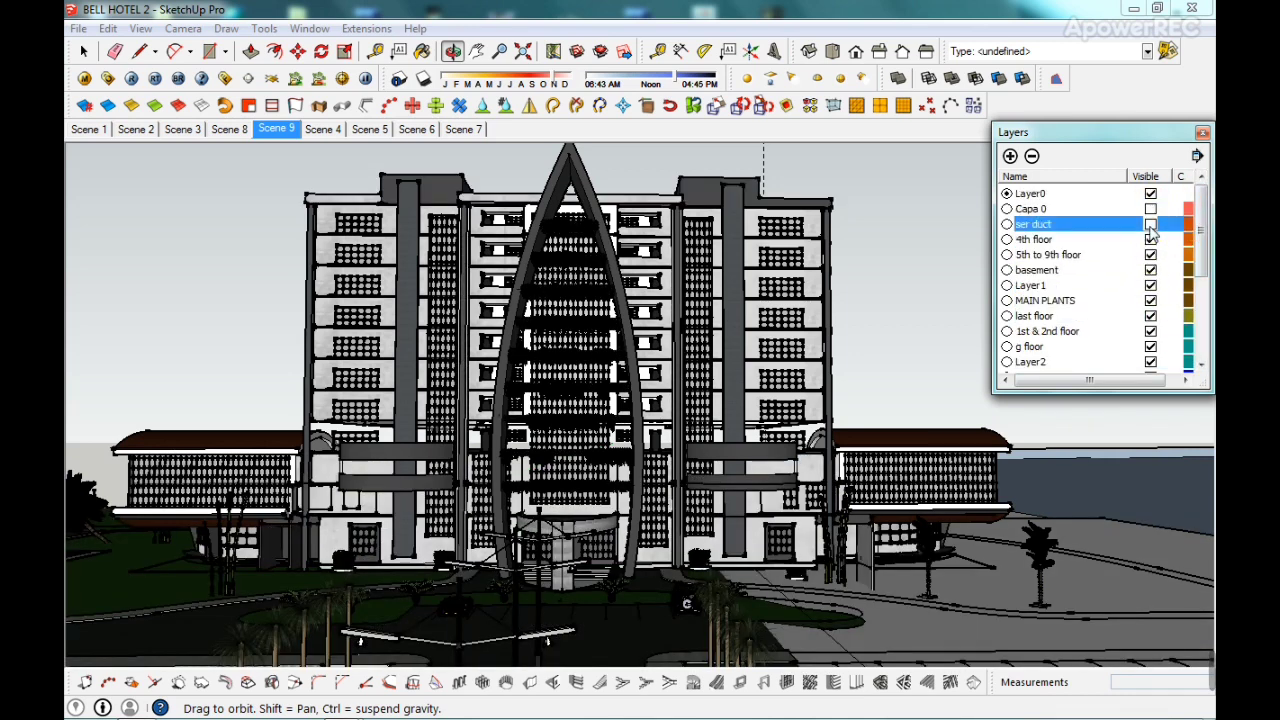
left_click(1150, 224)
left_click(1150, 208)
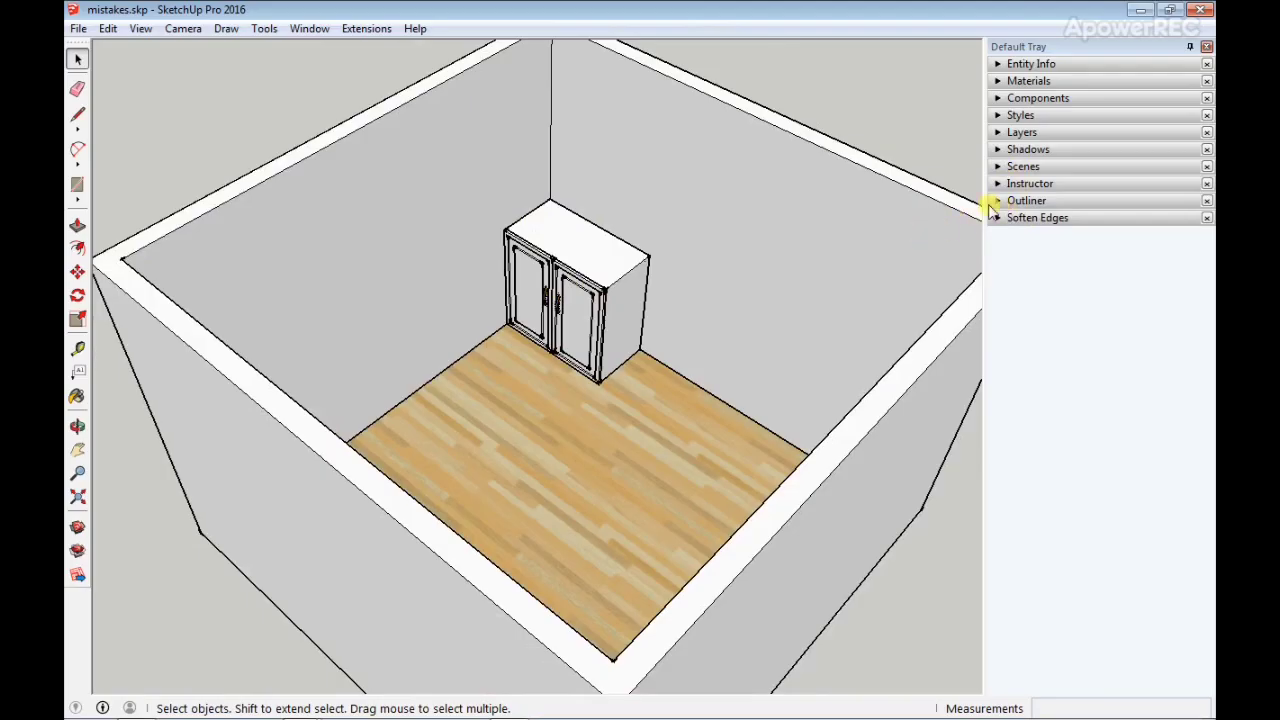
- Expand the Outliner, Layers and Entity Info panels in the Default Tray
left_click(1001, 203)
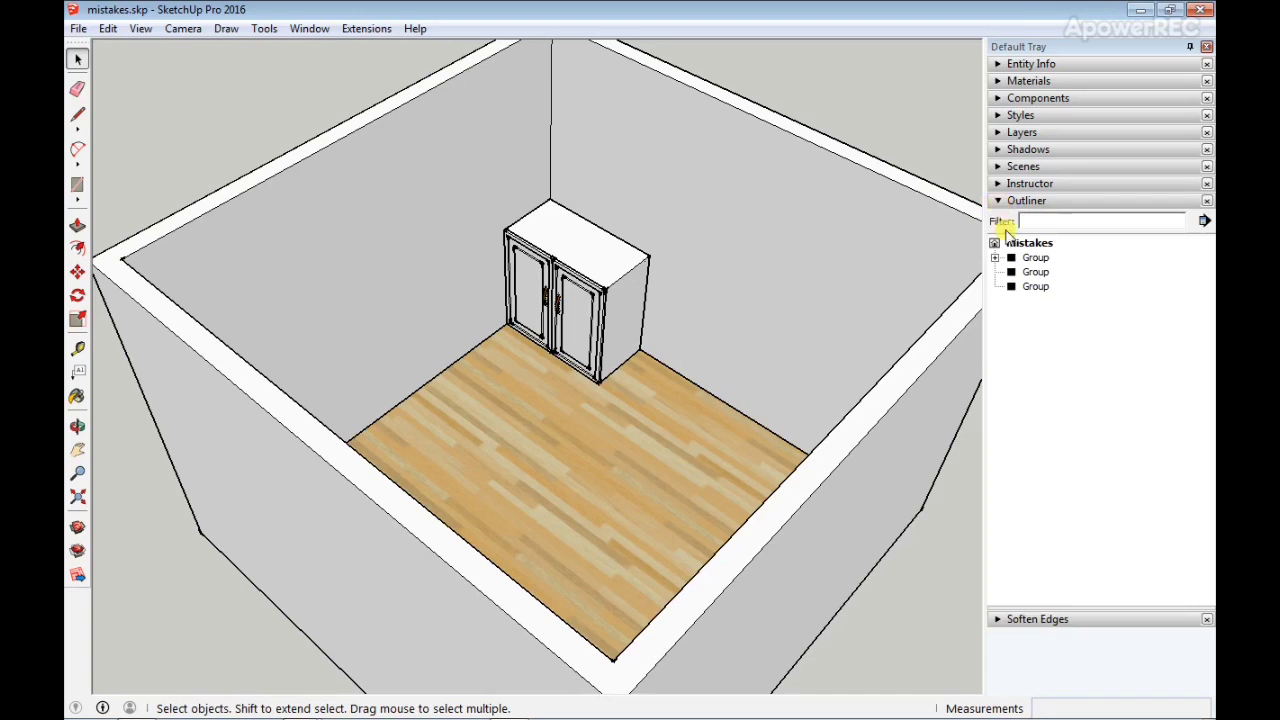
left_click(999, 134)
left_click(998, 64)
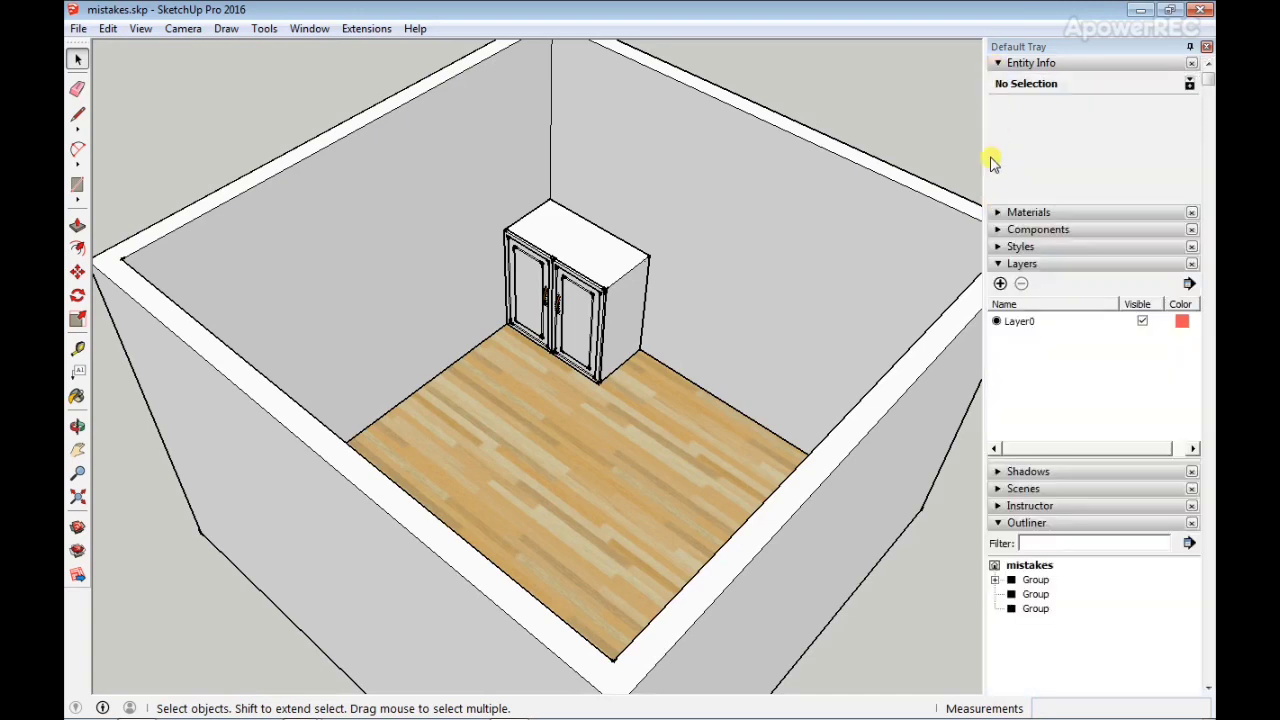
- Zoom toward the floor and select the wooden floor group in the model and Outliner
scroll(517, 426, "up", 3)
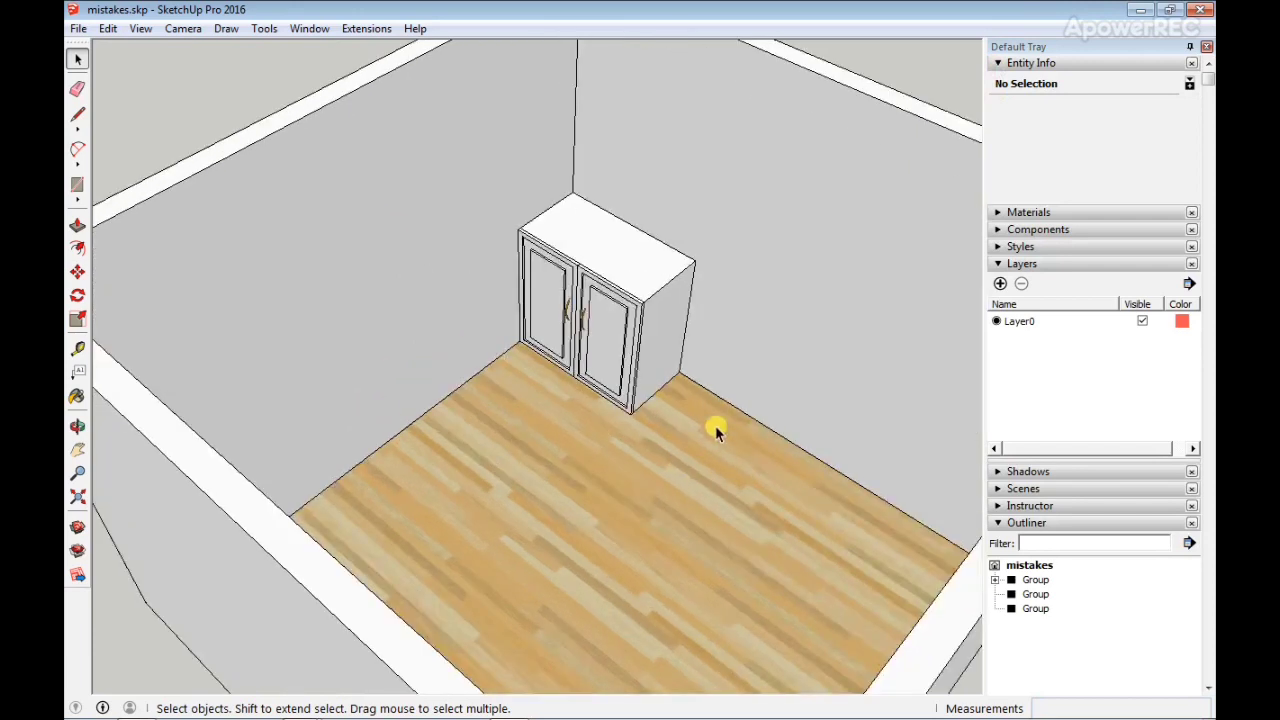
scroll(760, 394, "up", 3)
left_click(600, 446)
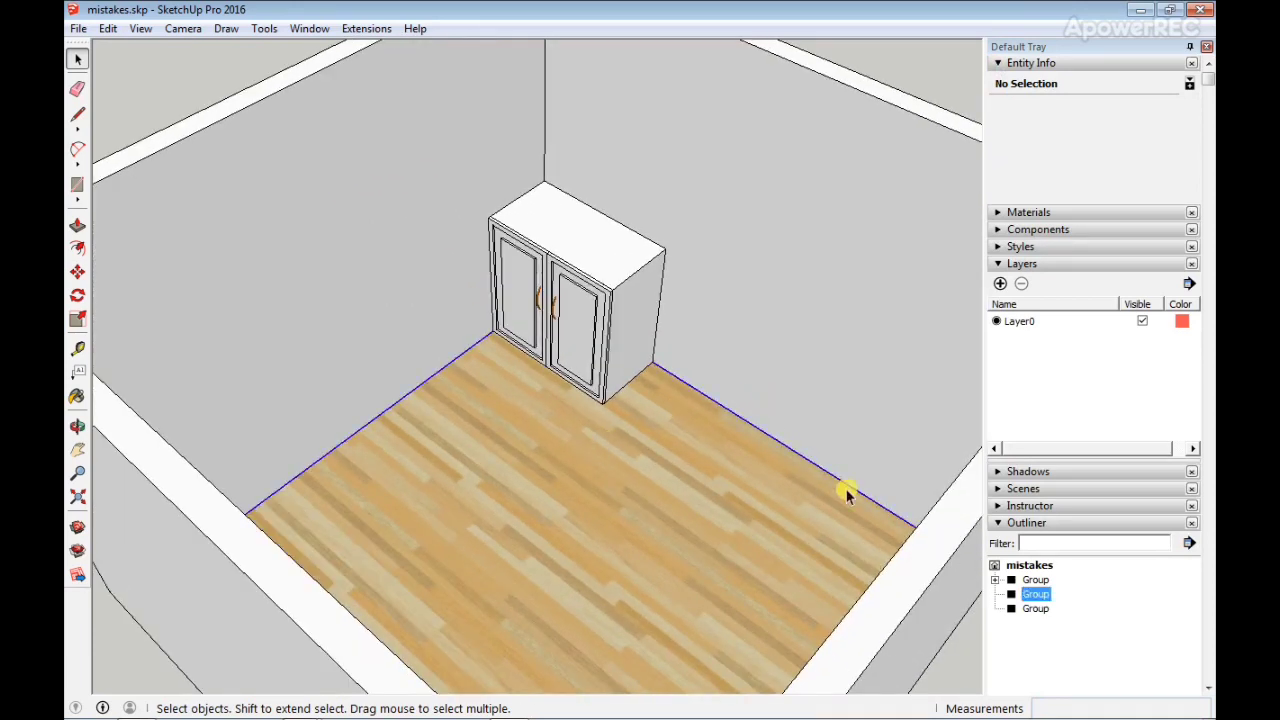
left_click(1035, 594)
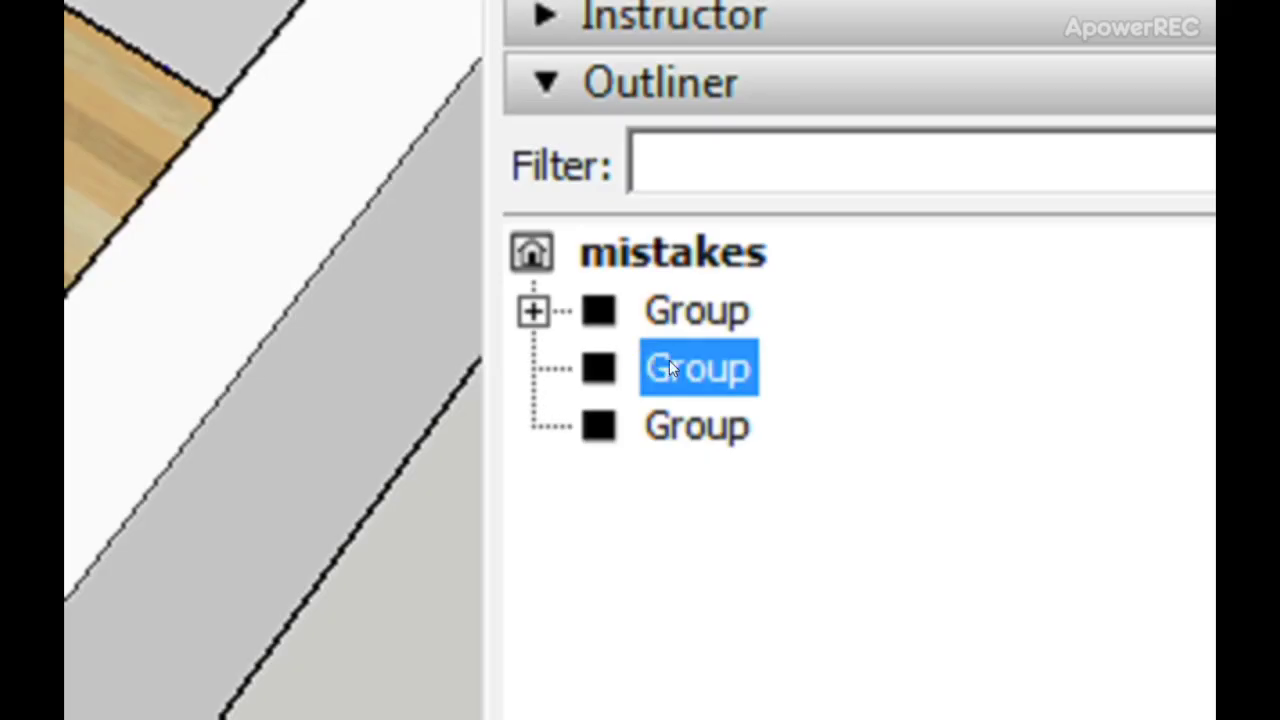
- Rename the floor group in the Outliner to FLOOR
right_click(669, 366)
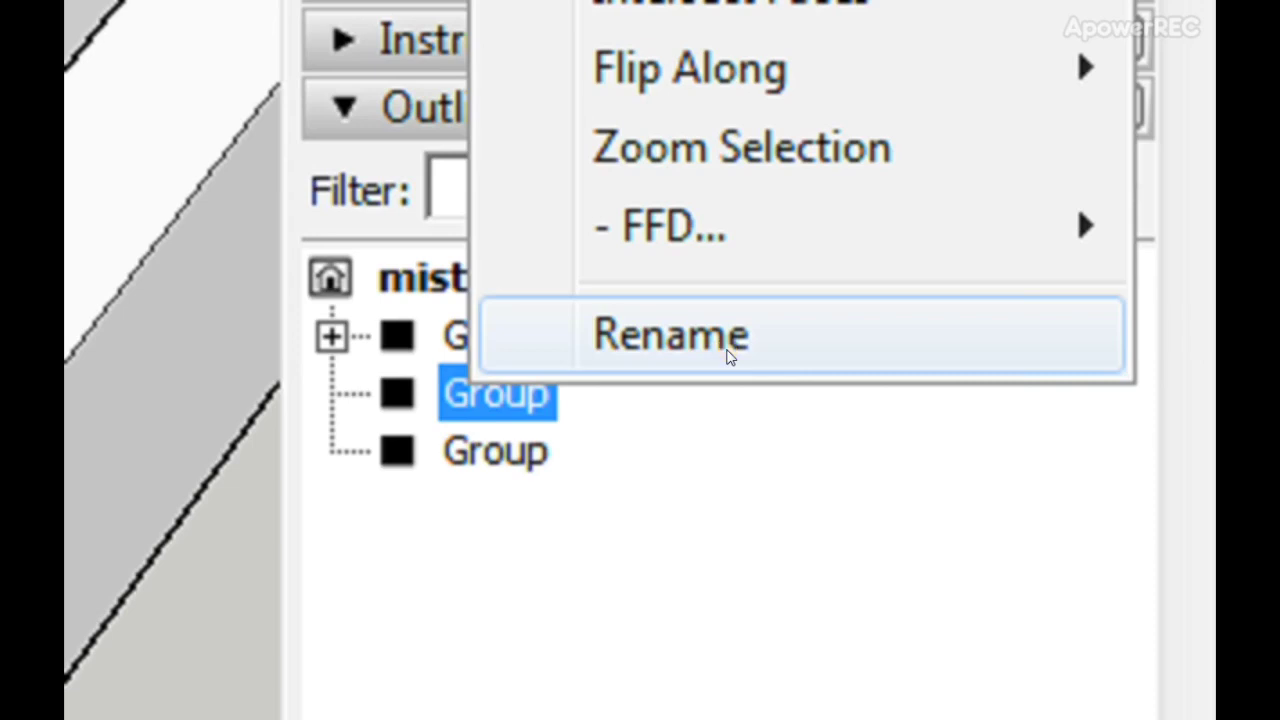
left_click(730, 356)
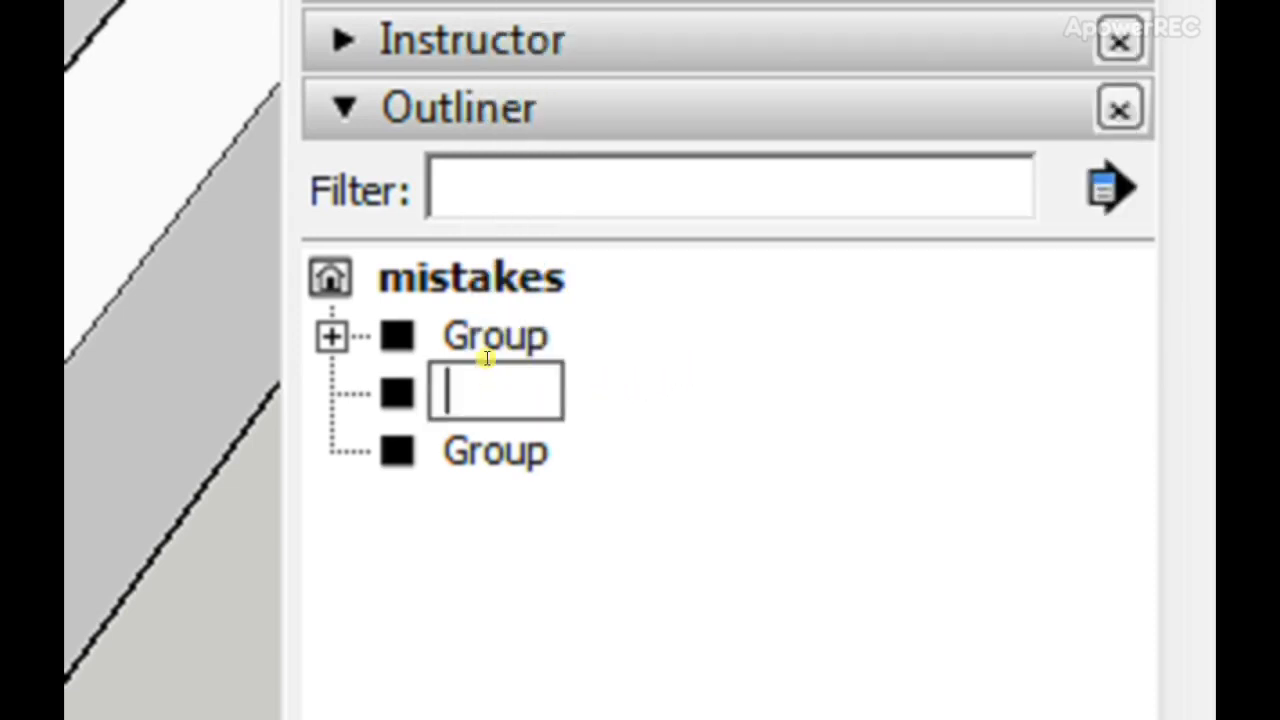
type("FLOOR")
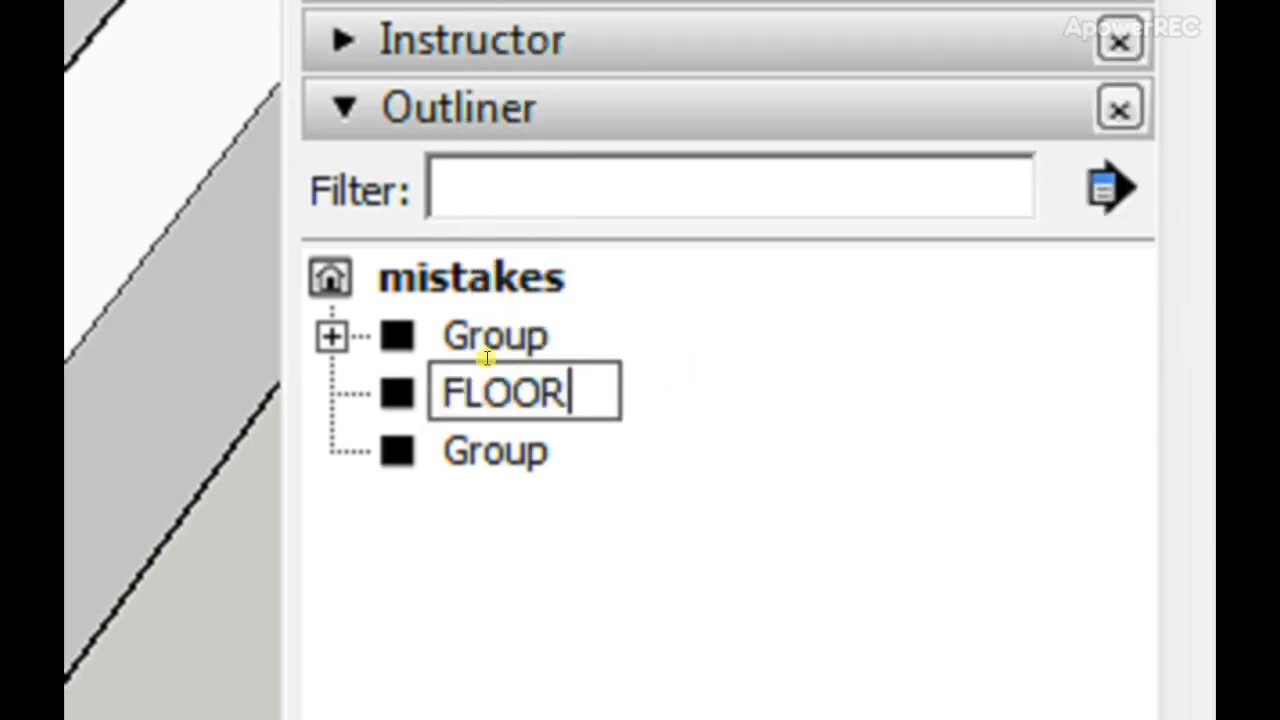
key("Return")
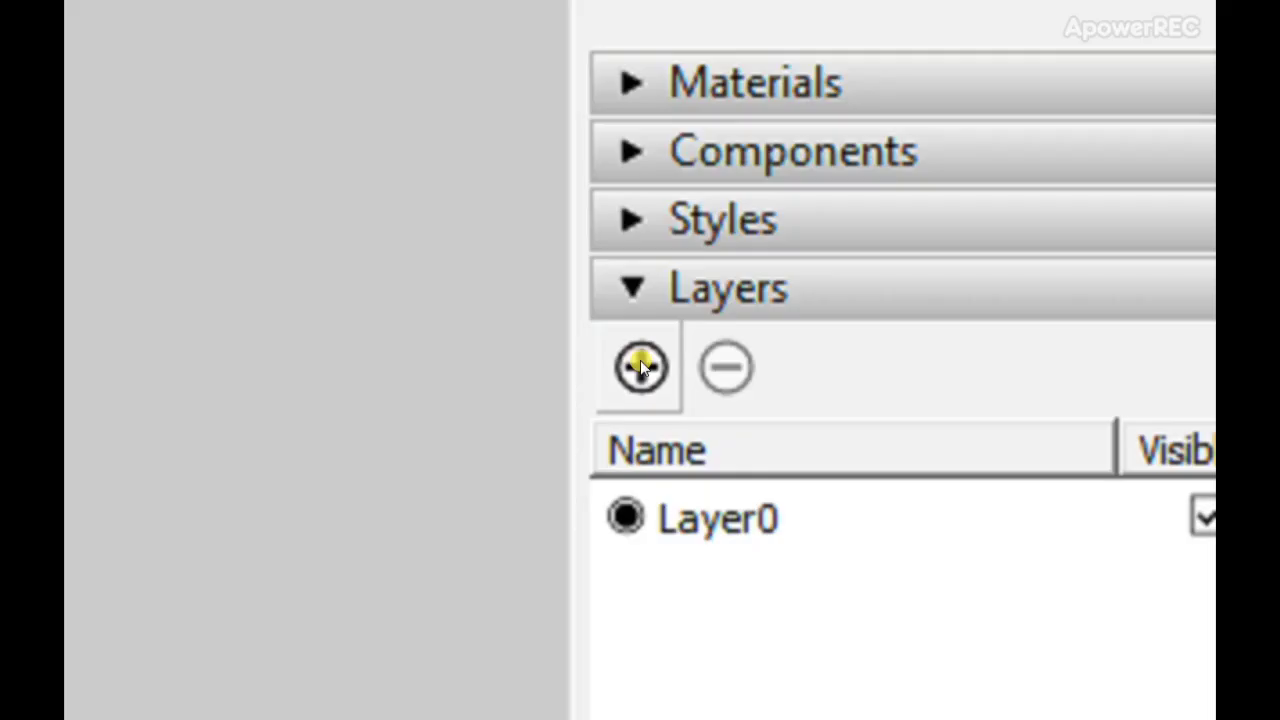
- Add a new layer named FLOOR
left_click(640, 362)
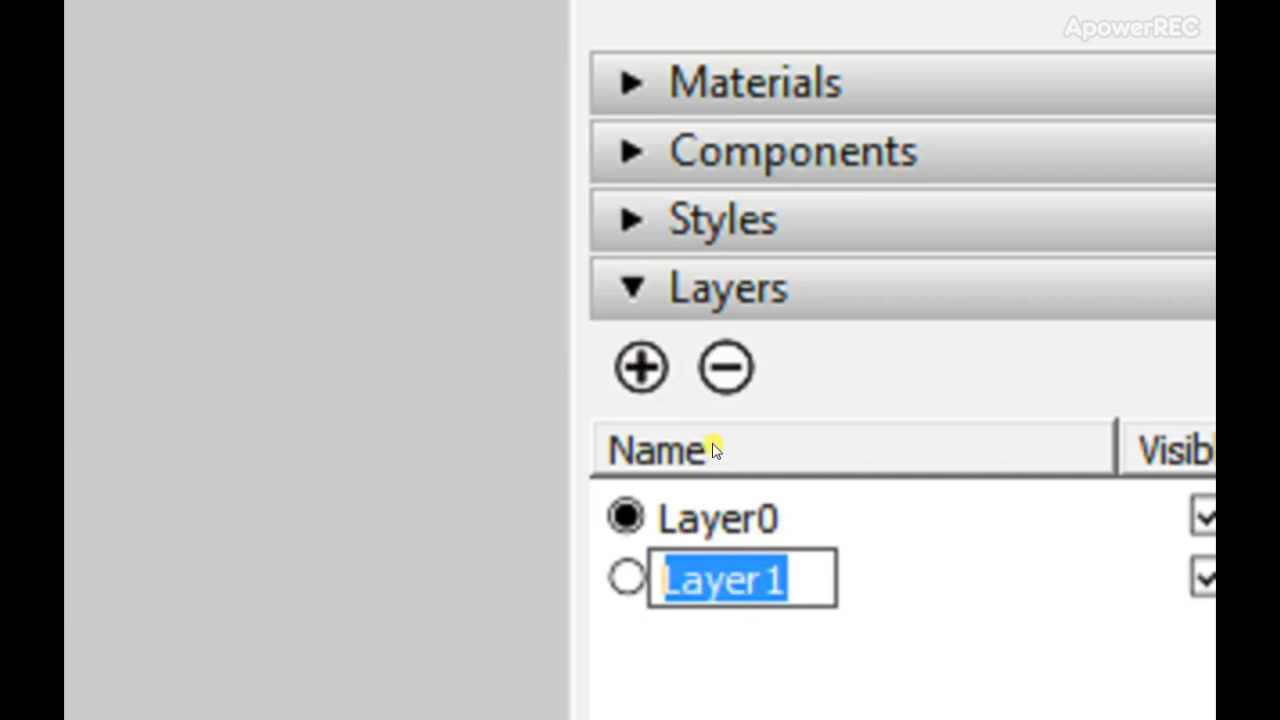
type("FLOOR")
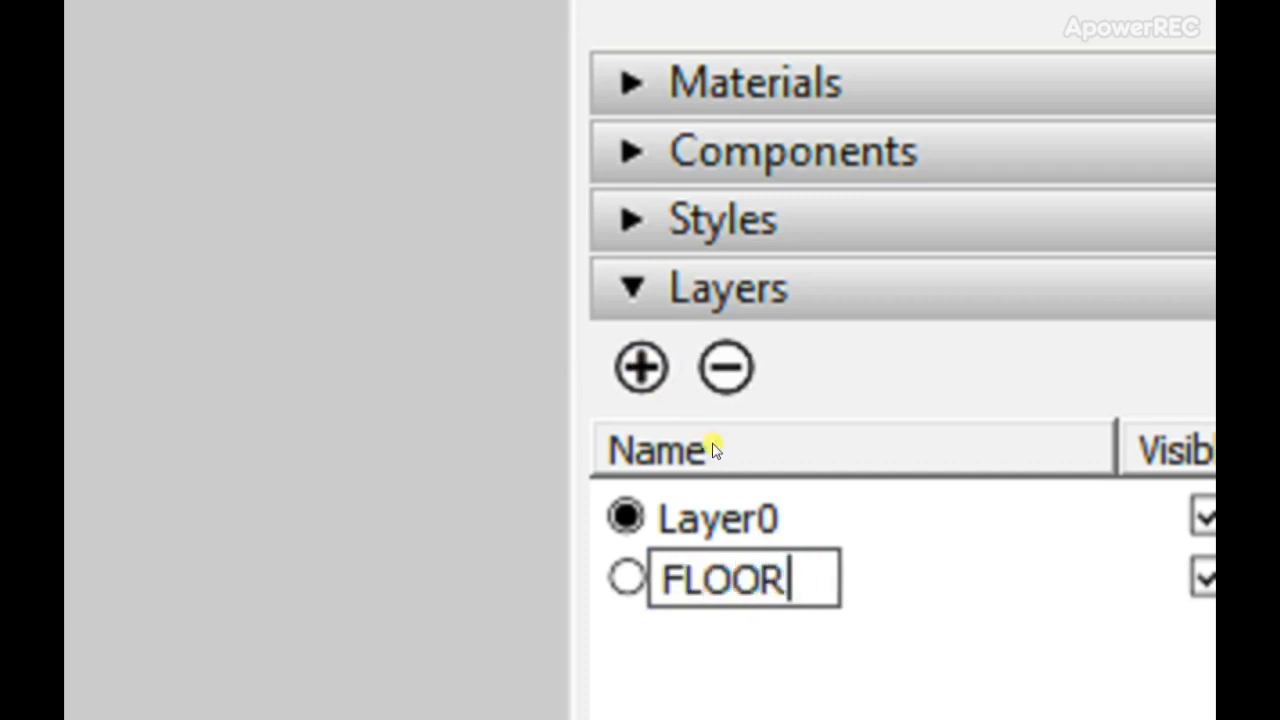
key("Return")
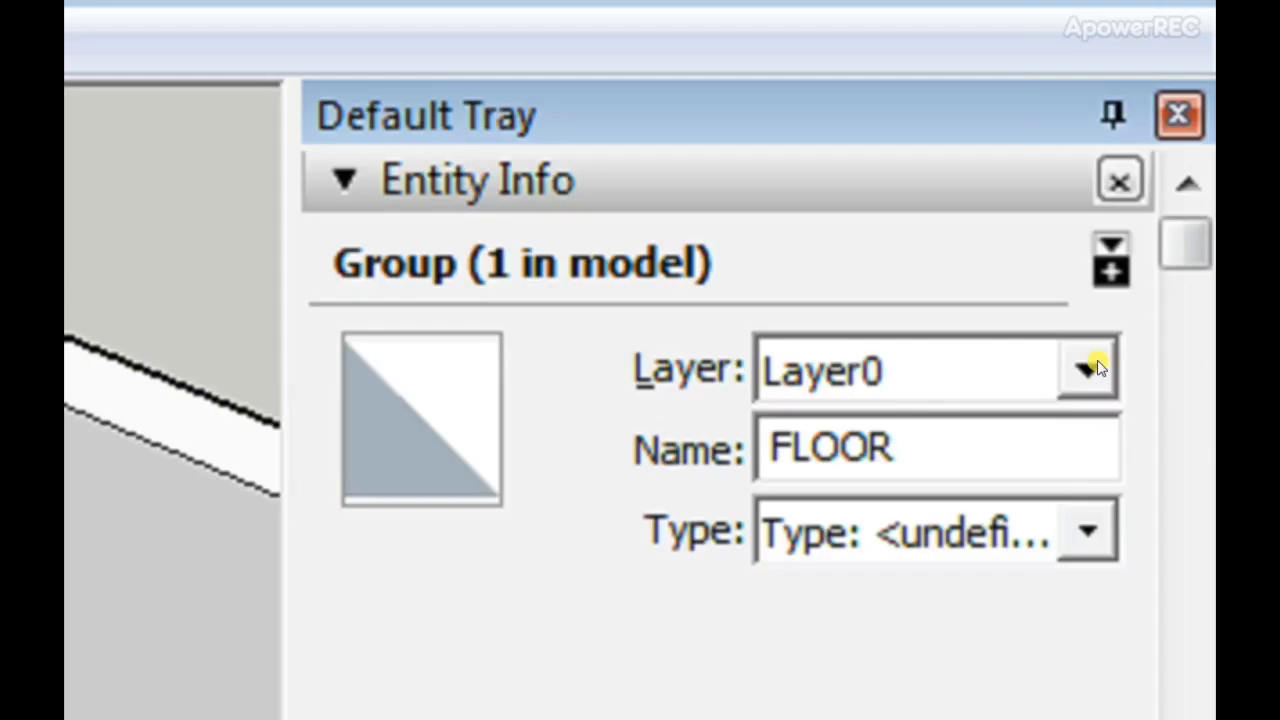
- Put the floor group on the FLOOR layer and toggle the layer's visibility off and on
left_click(1184, 111)
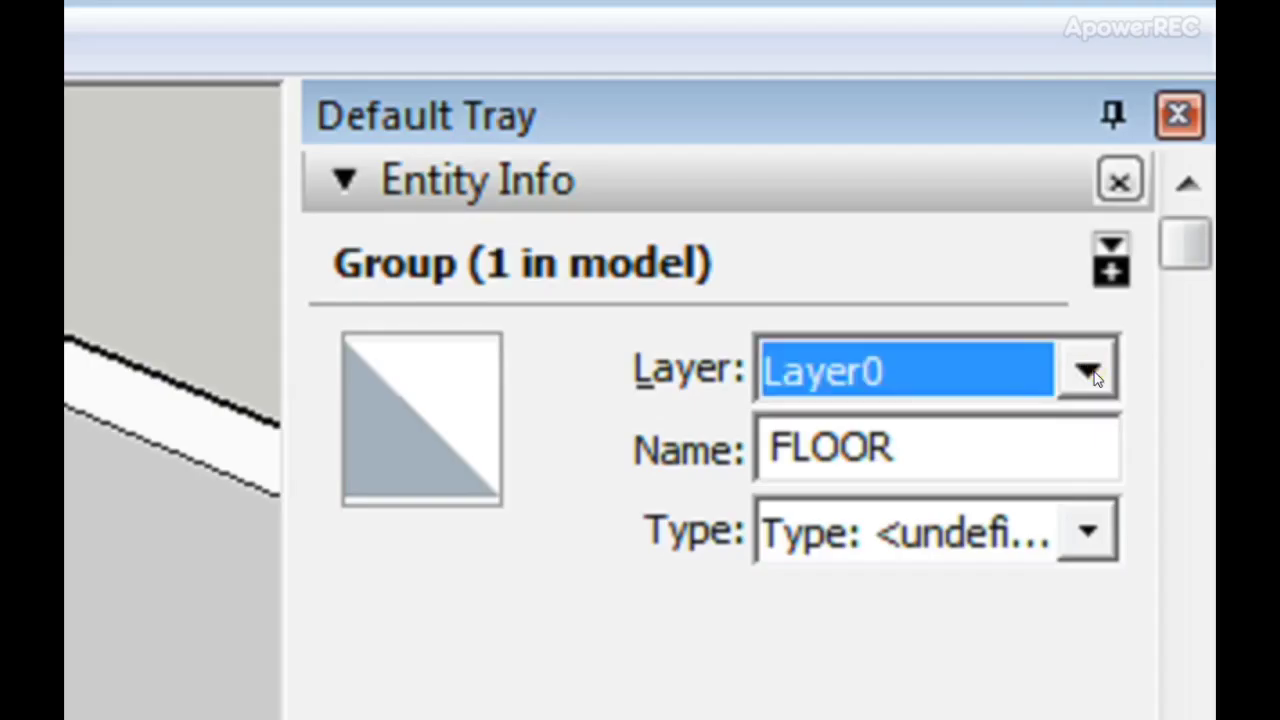
left_click(845, 473)
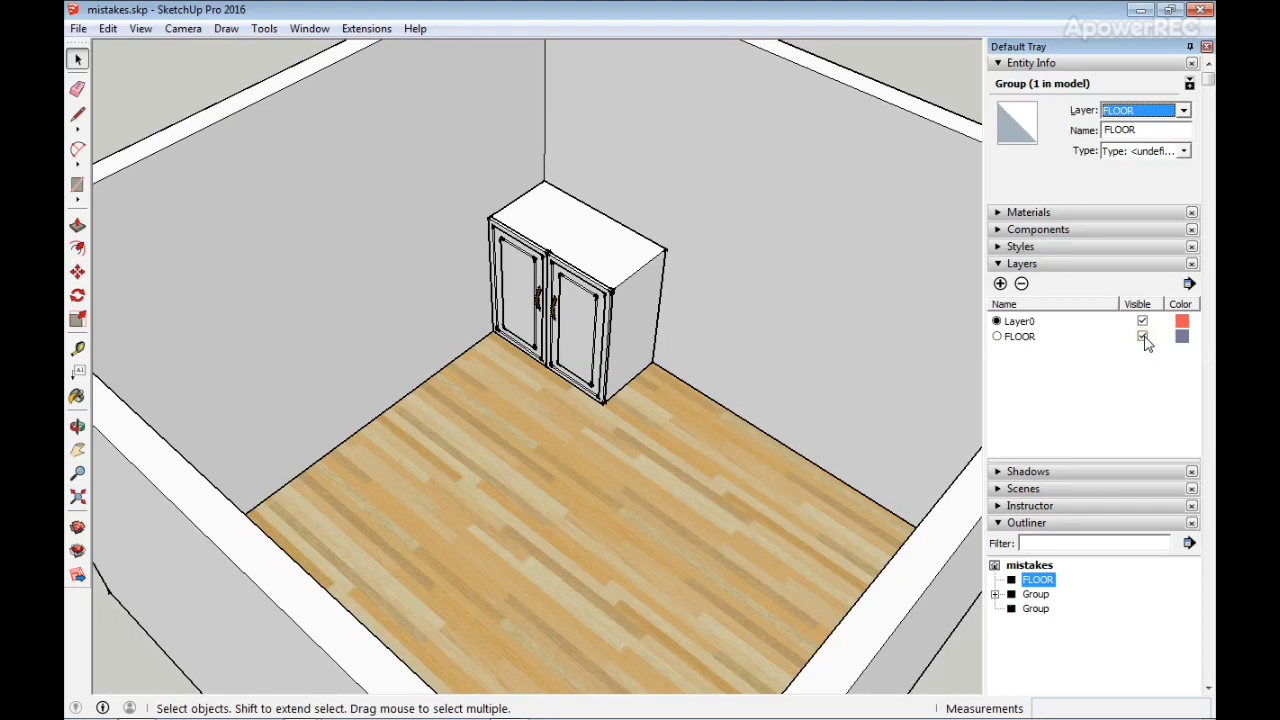
left_click(1143, 337)
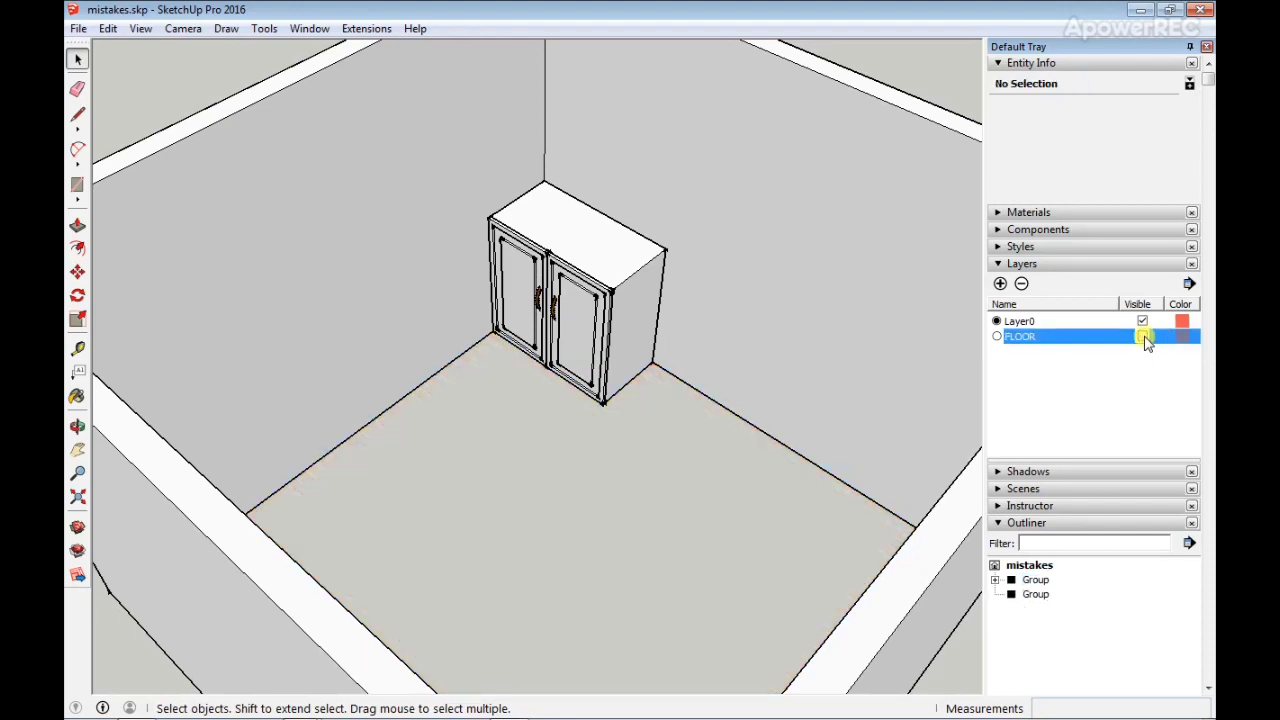
left_click(1143, 337)
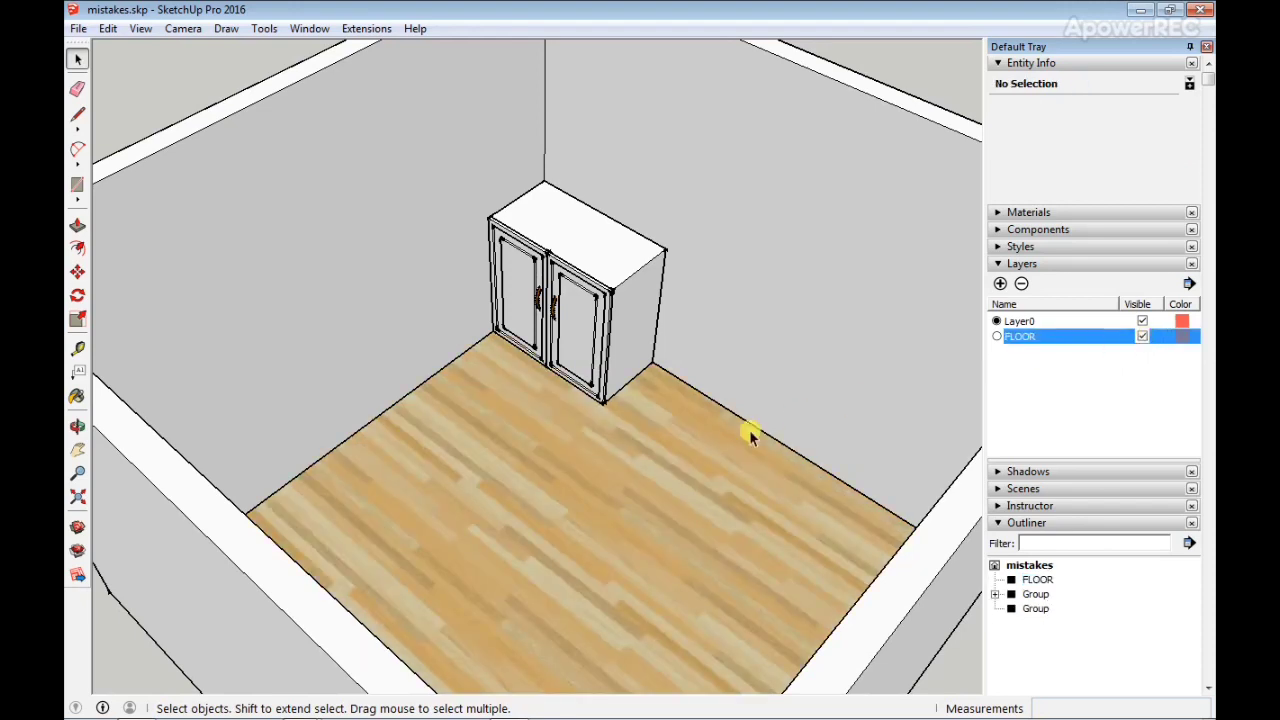
left_click(774, 255)
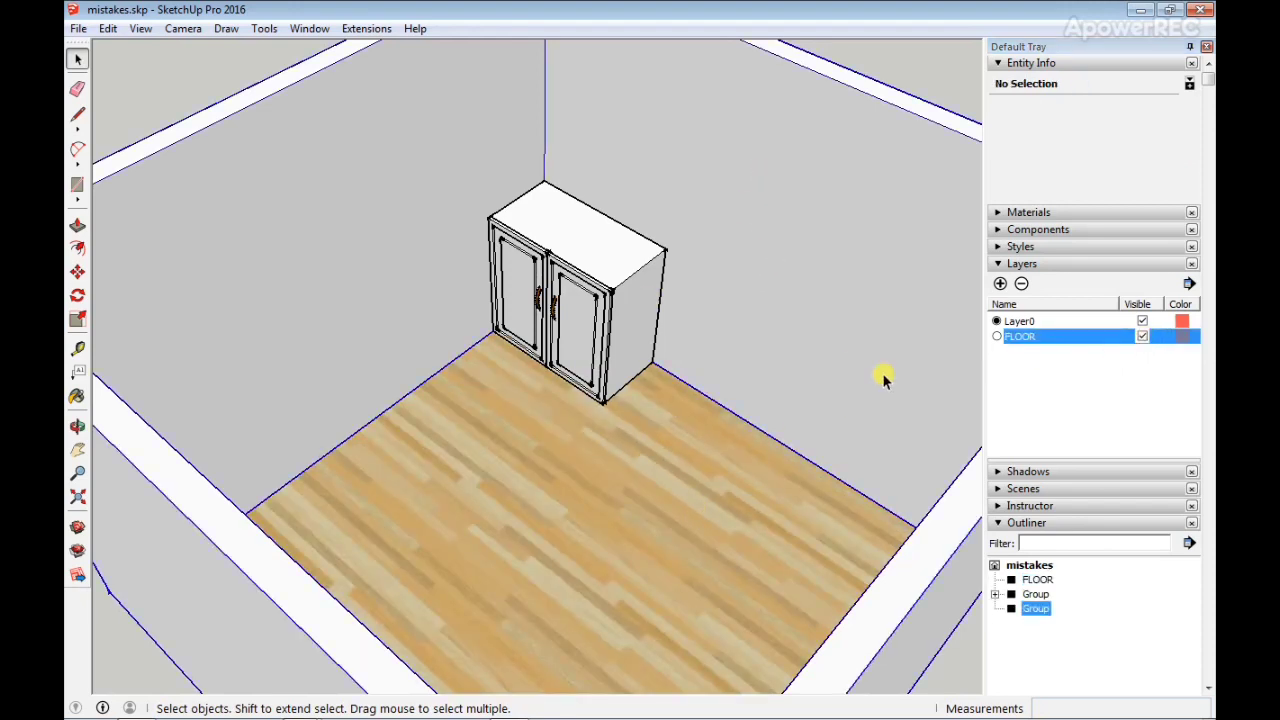
- Rename the wall group in the Outliner to WALL\
right_click(1040, 615)
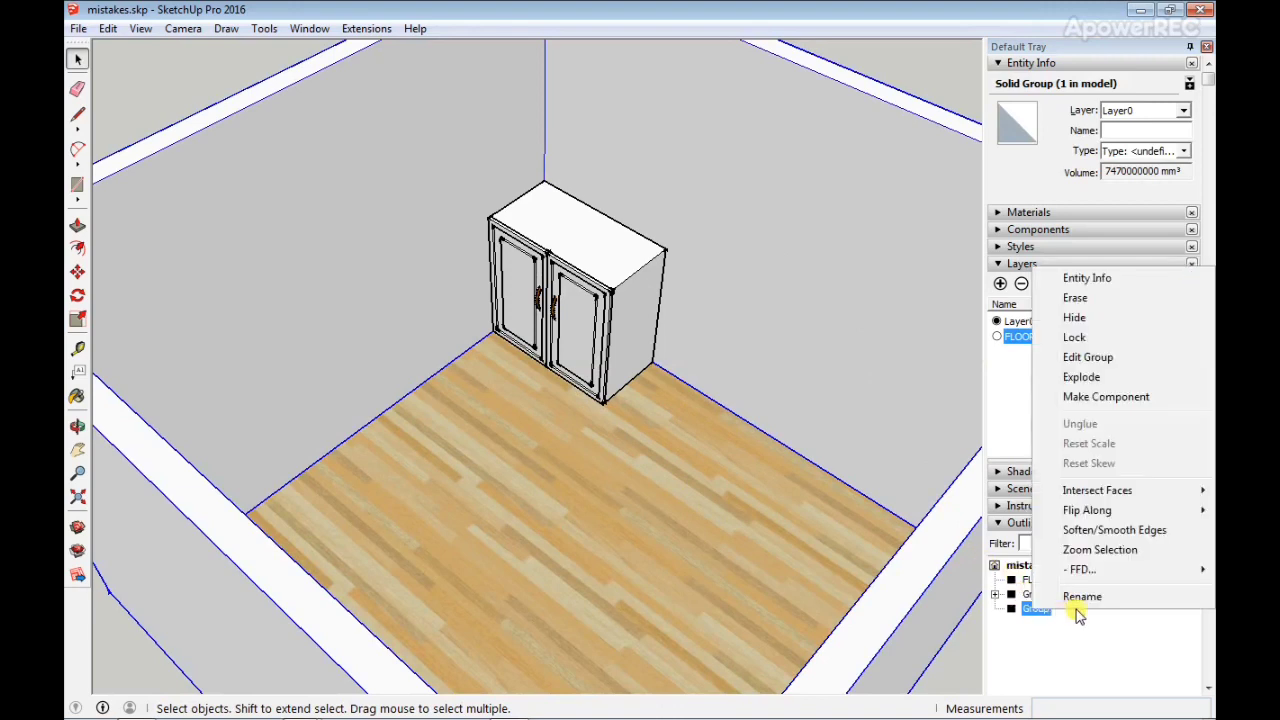
left_click(1085, 595)
type("Wa")
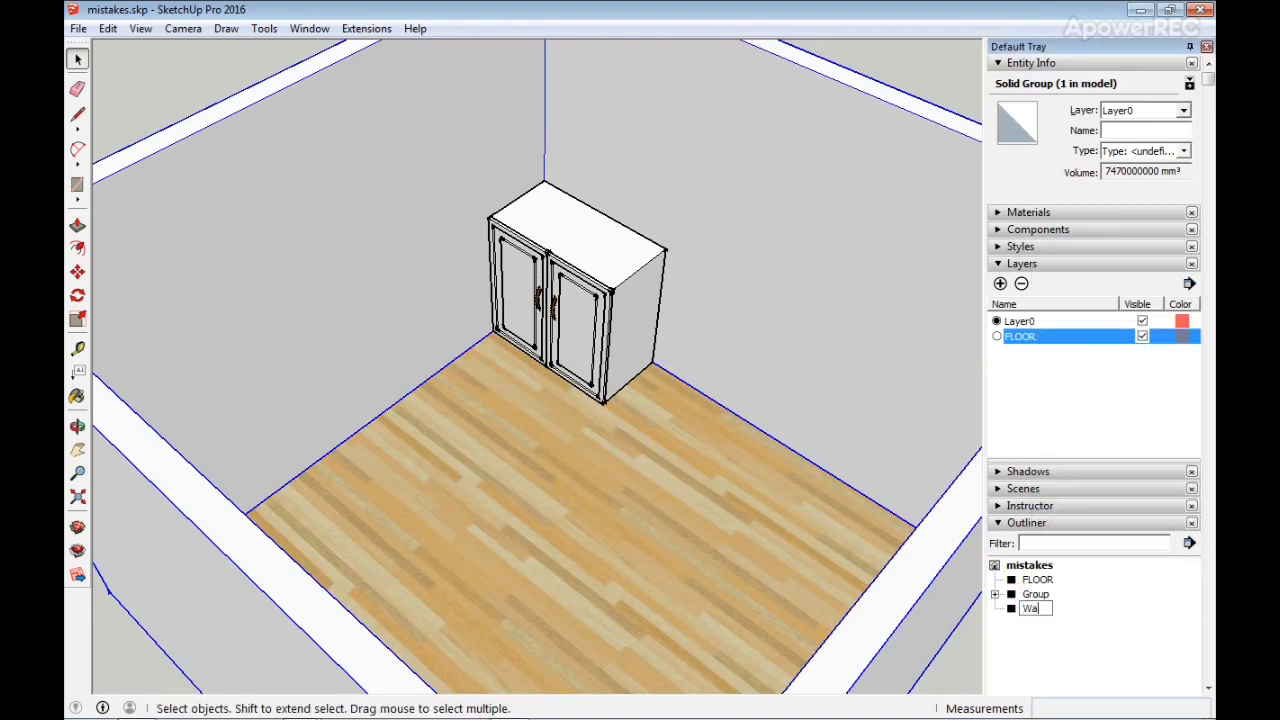
type("llALL\\")
key("Return")
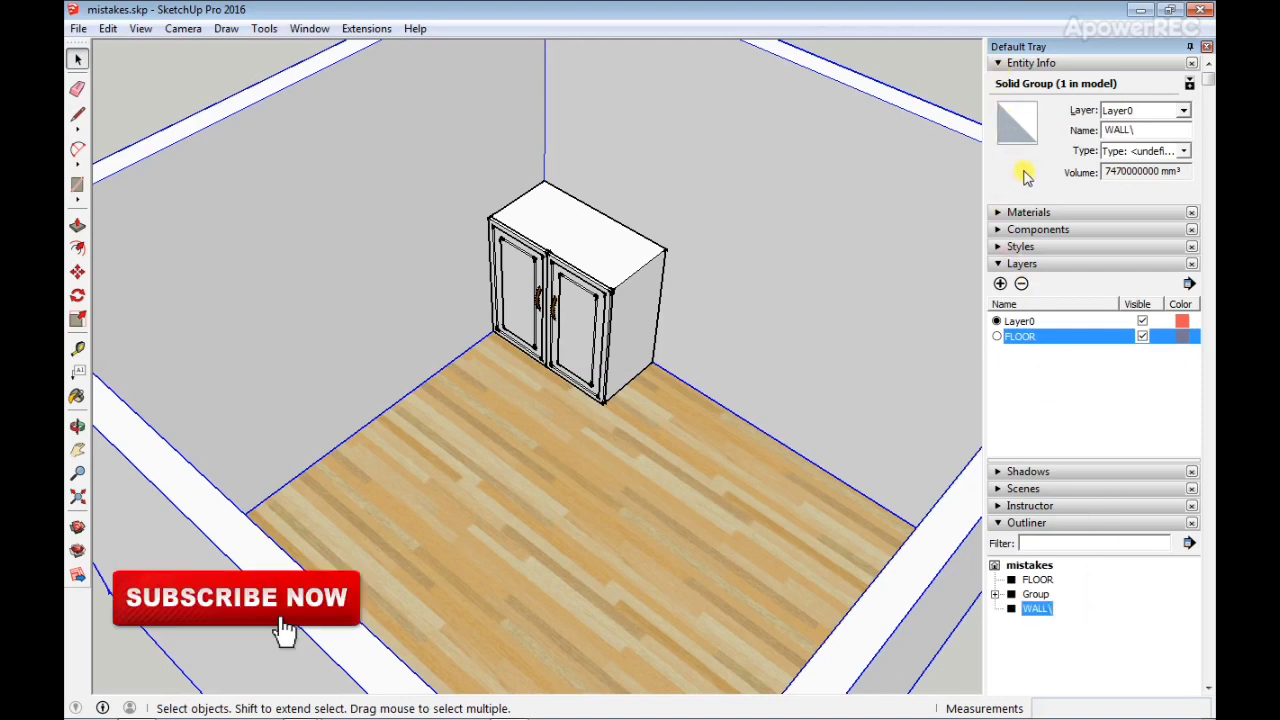
- Add a new layer named WALL
left_click(1000, 285)
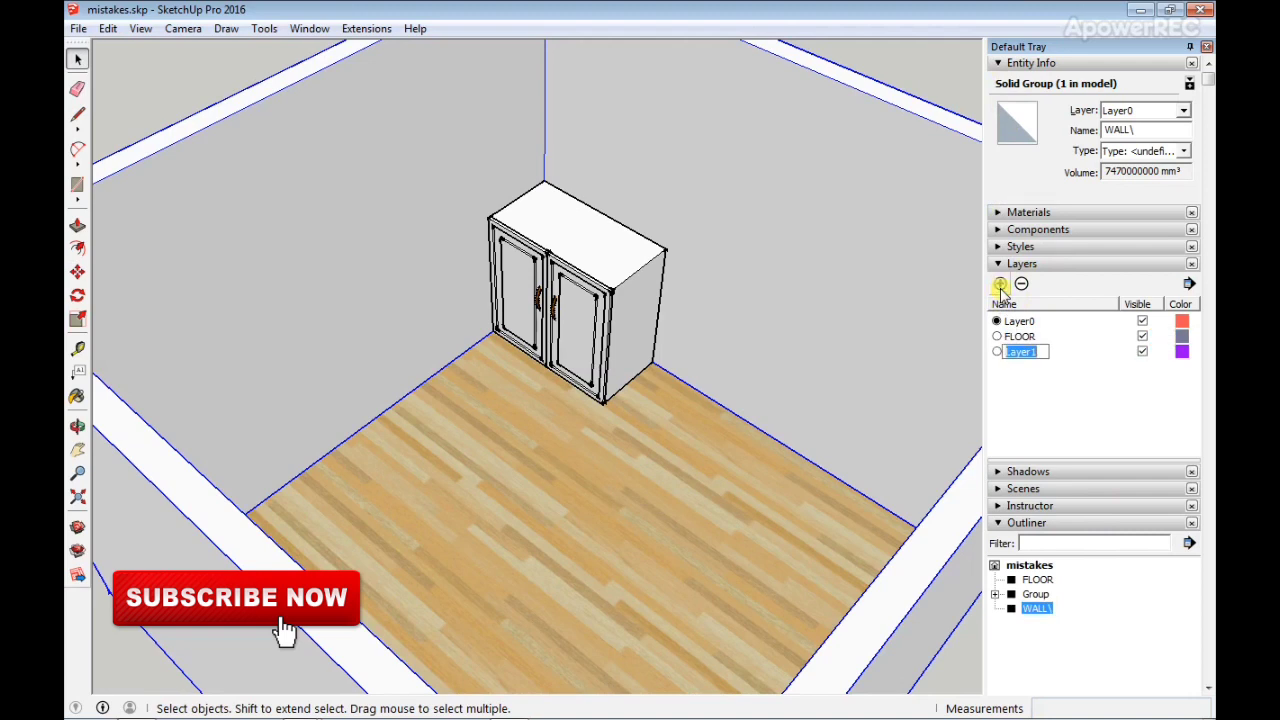
type("WALL")
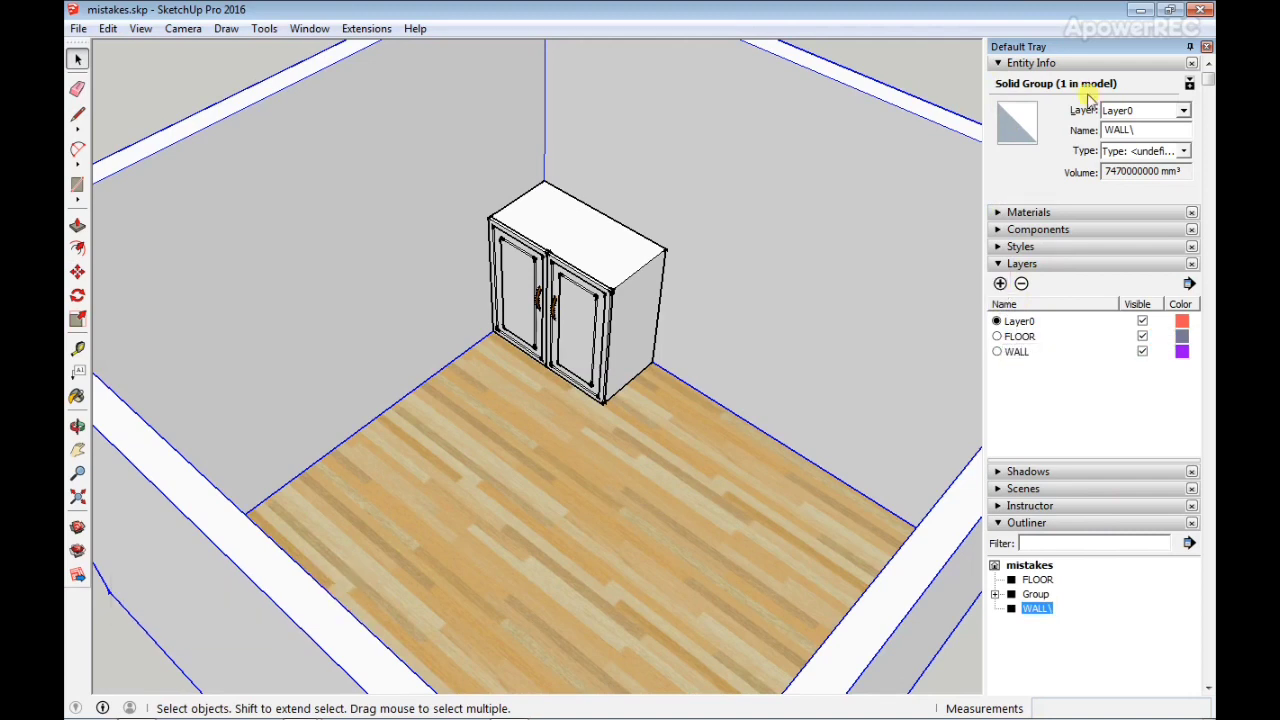
left_click(1184, 111)
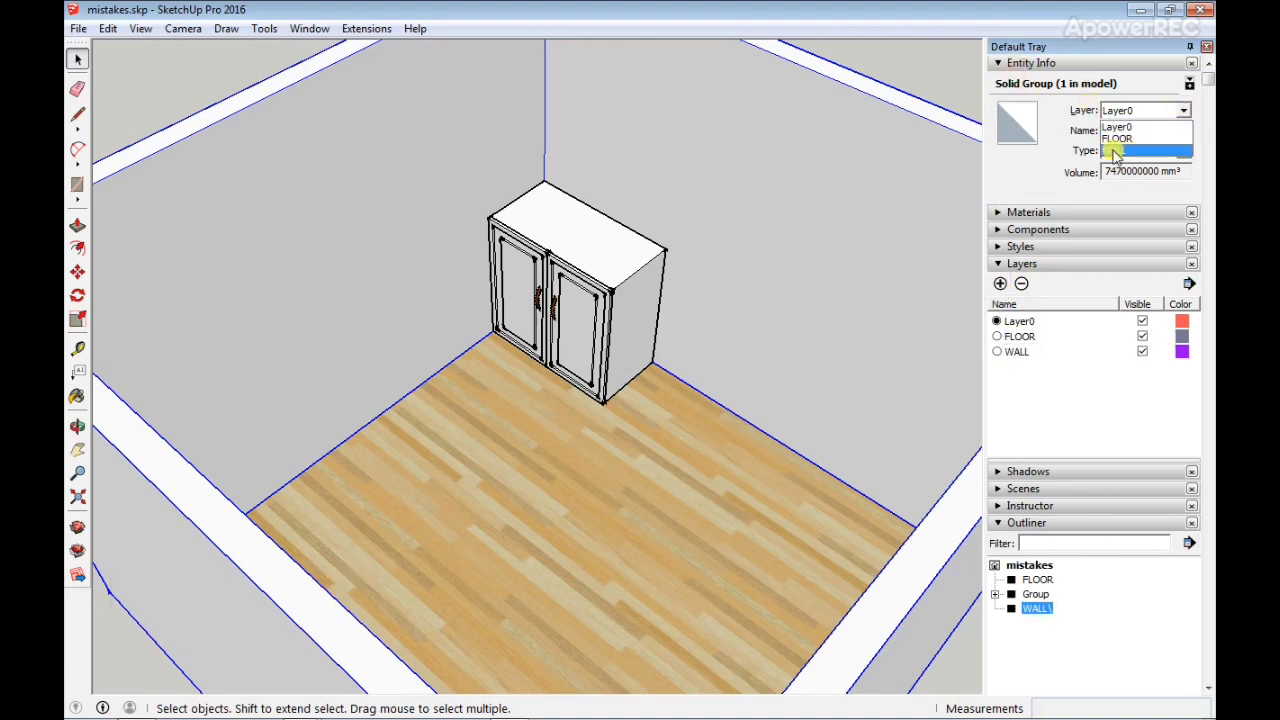